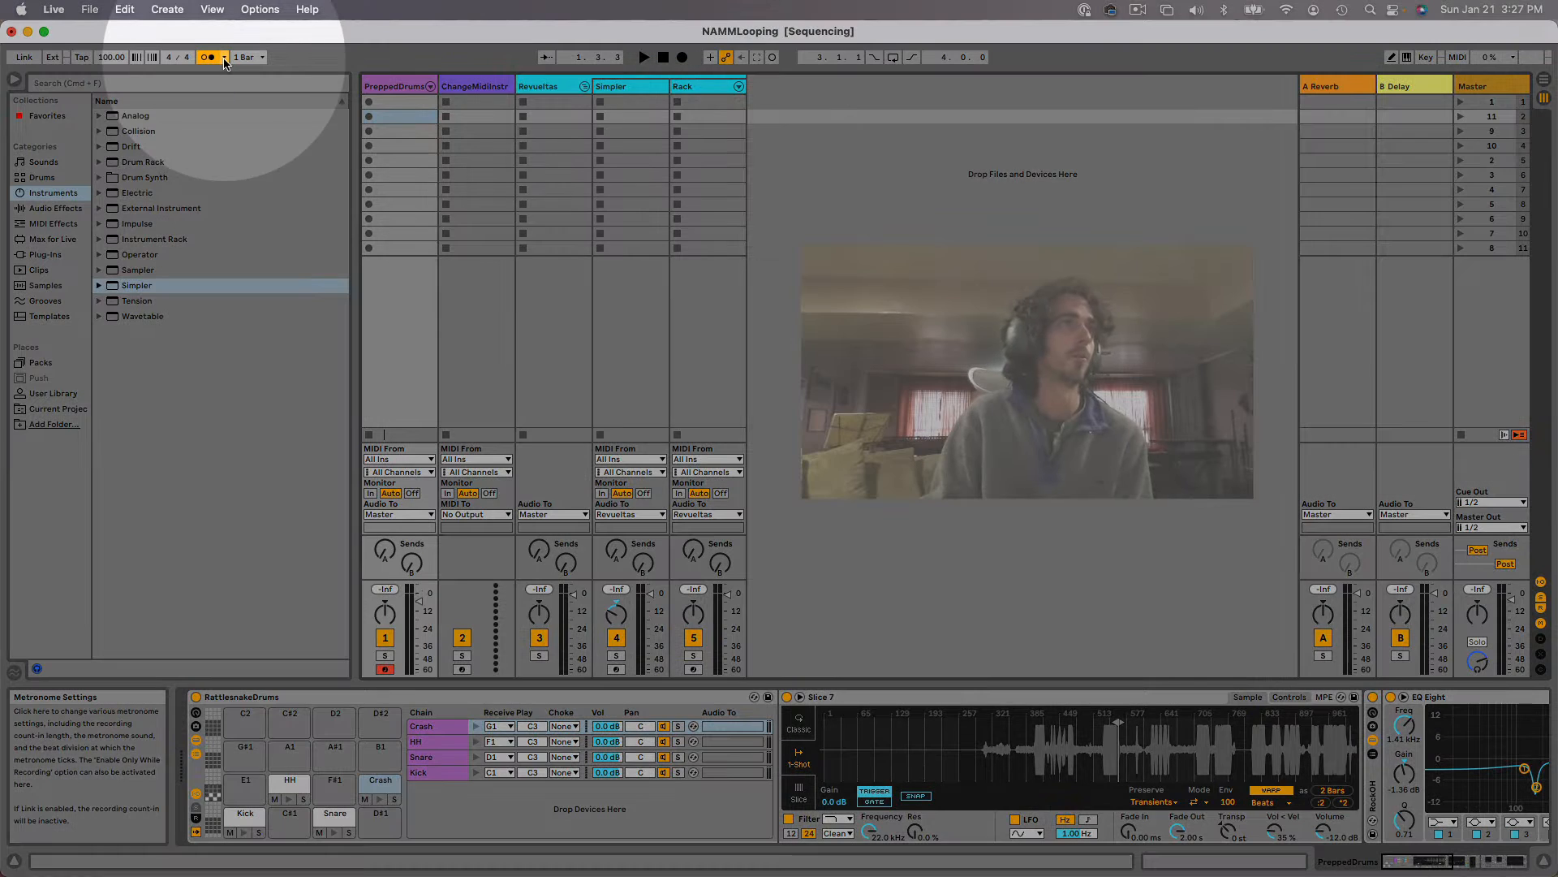
- Review the metronome's count-in, sound and rhythm settings
click(225, 58)
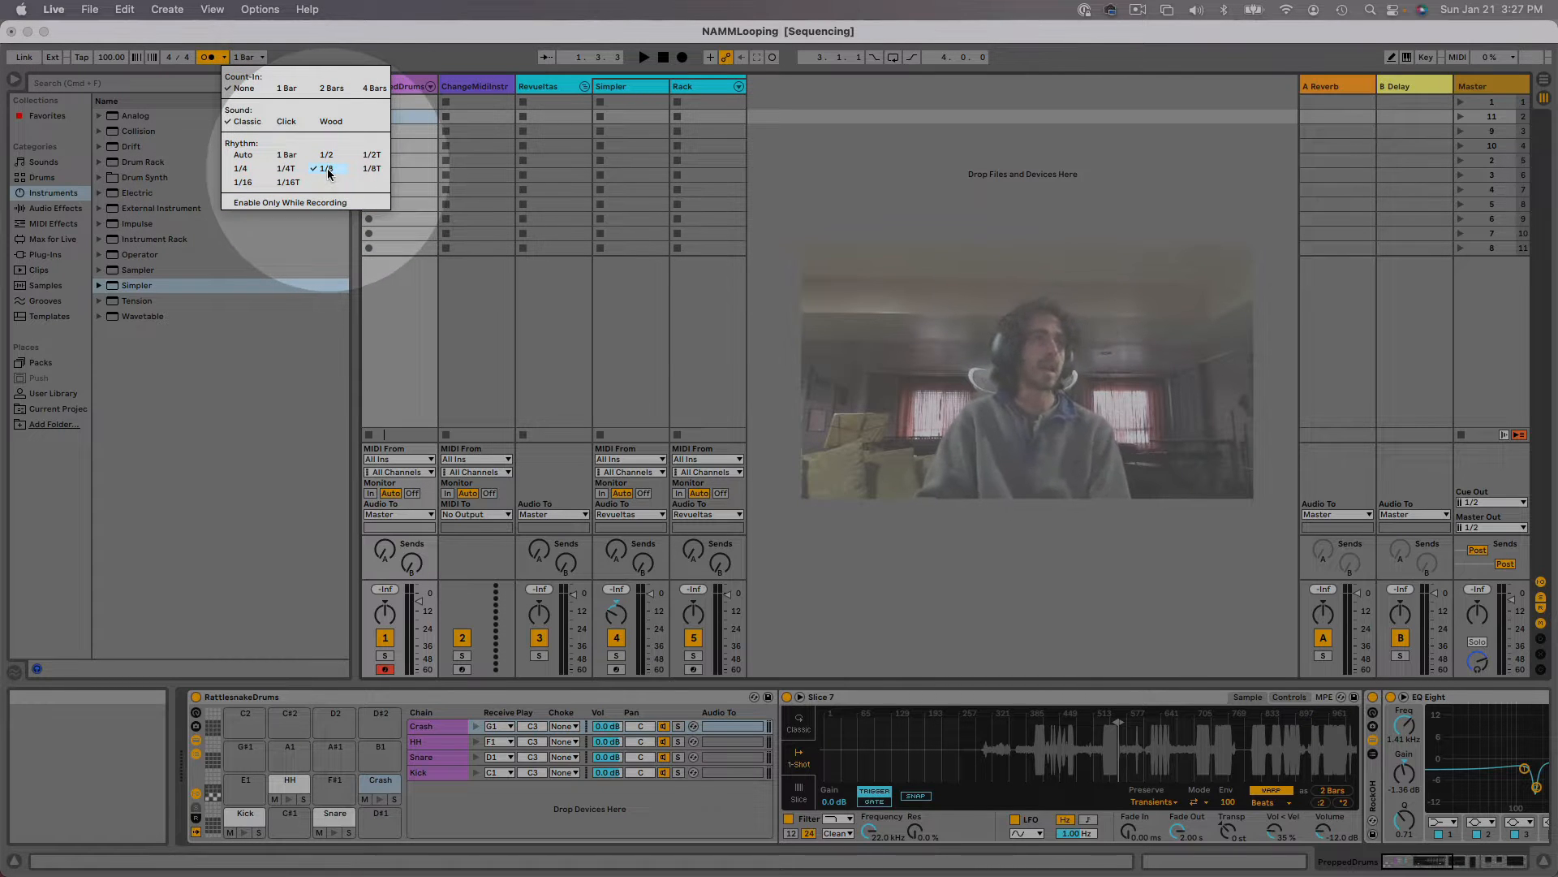
click(229, 303)
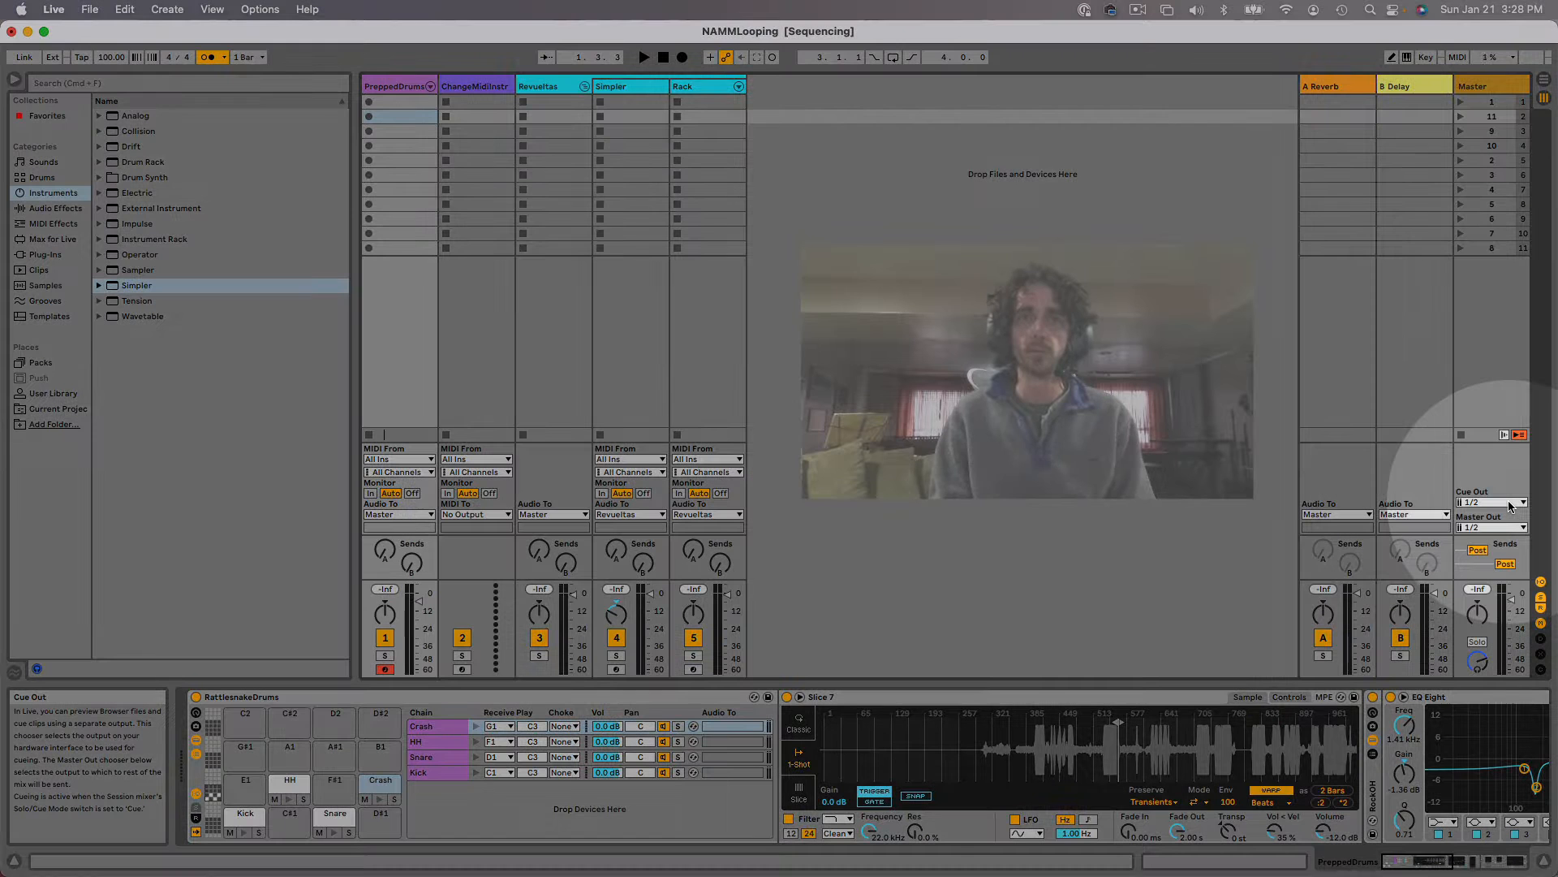
- Route the cue output to 3/4 on the master track and start playback
click(1508, 502)
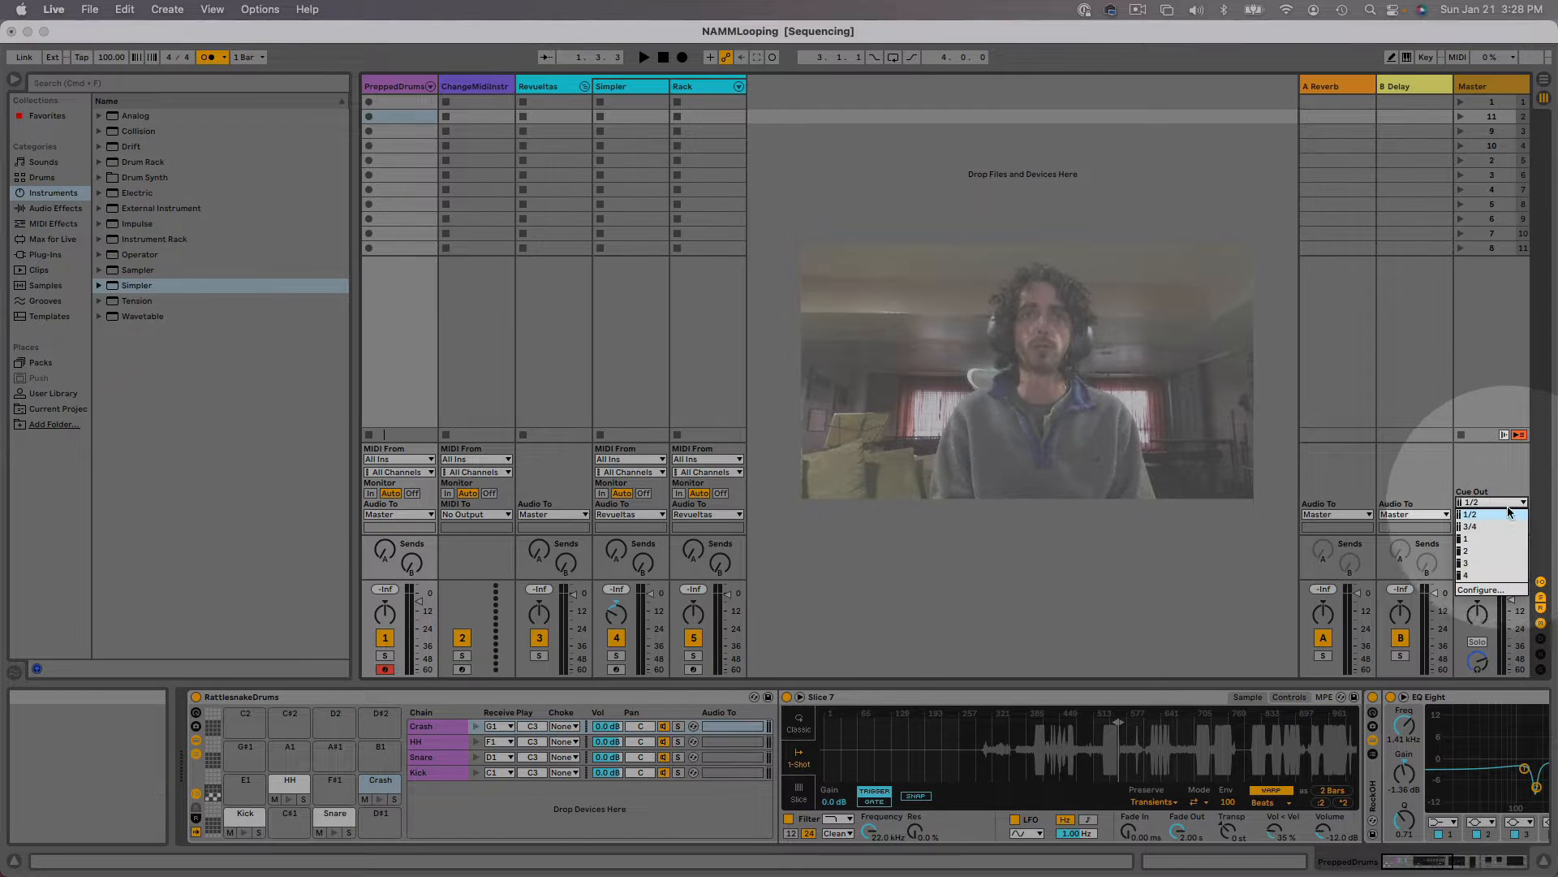
click(1472, 525)
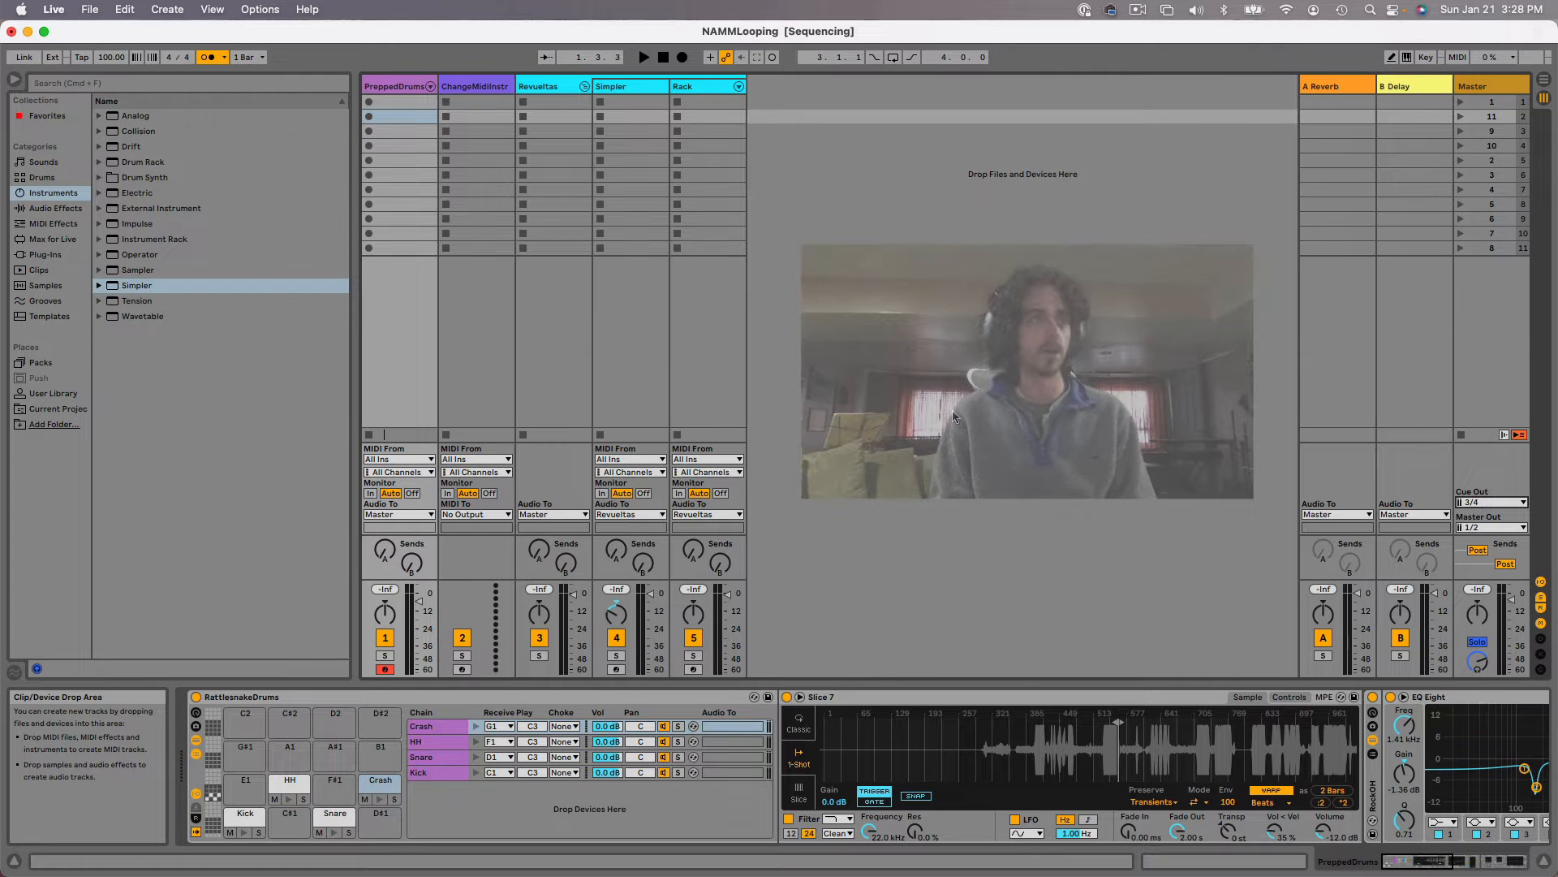
key(space)
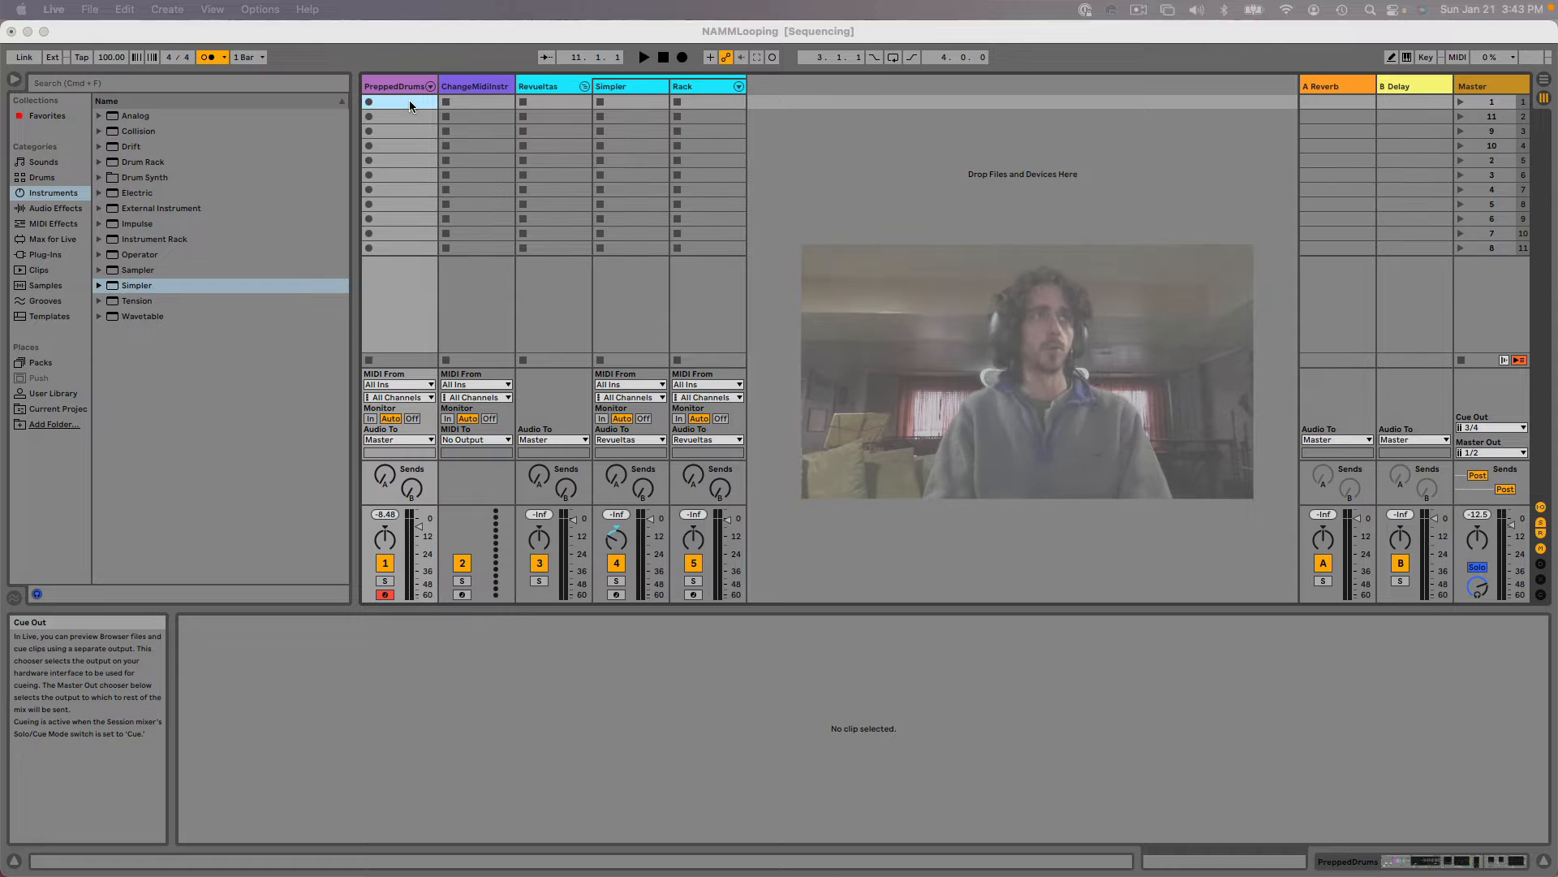
- Record an empty two-bar clip in the first slot of the PreppedDrums track and let it loop
click(392, 86)
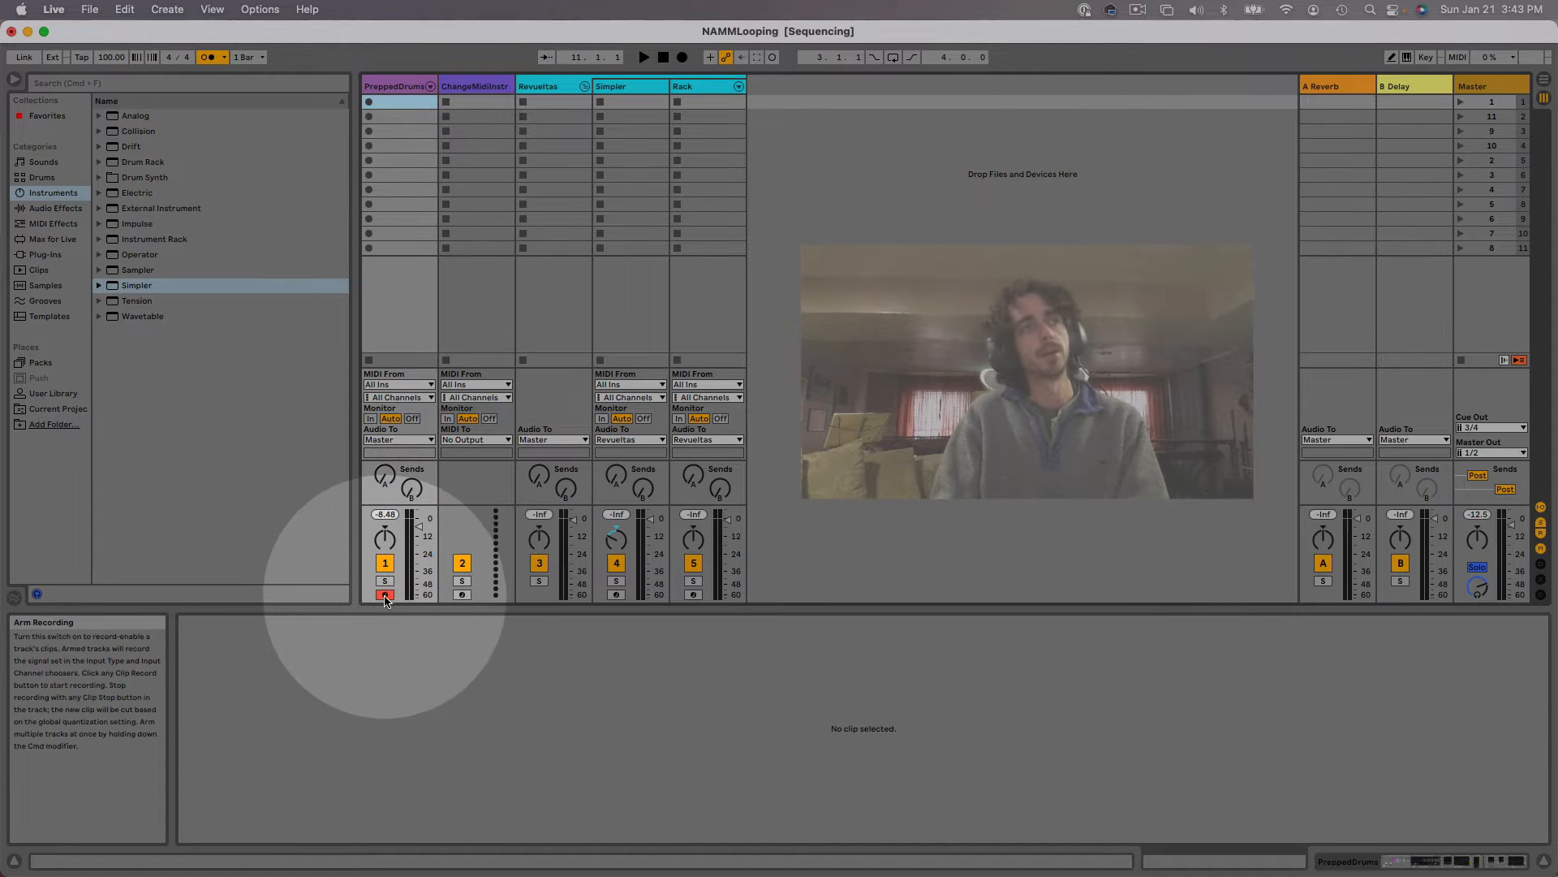
click(369, 104)
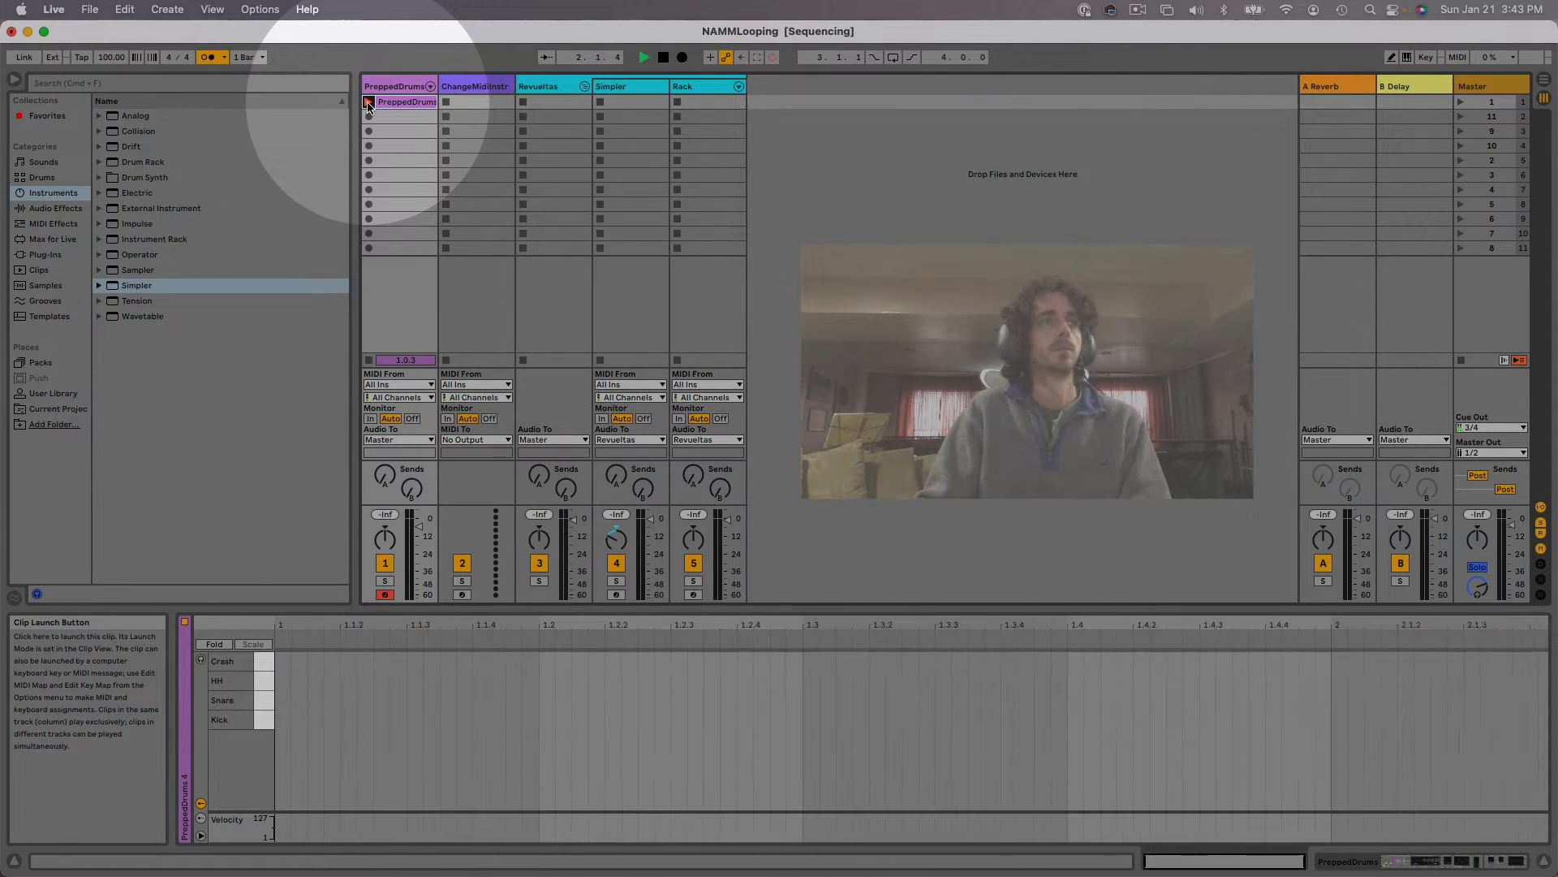
click(367, 104)
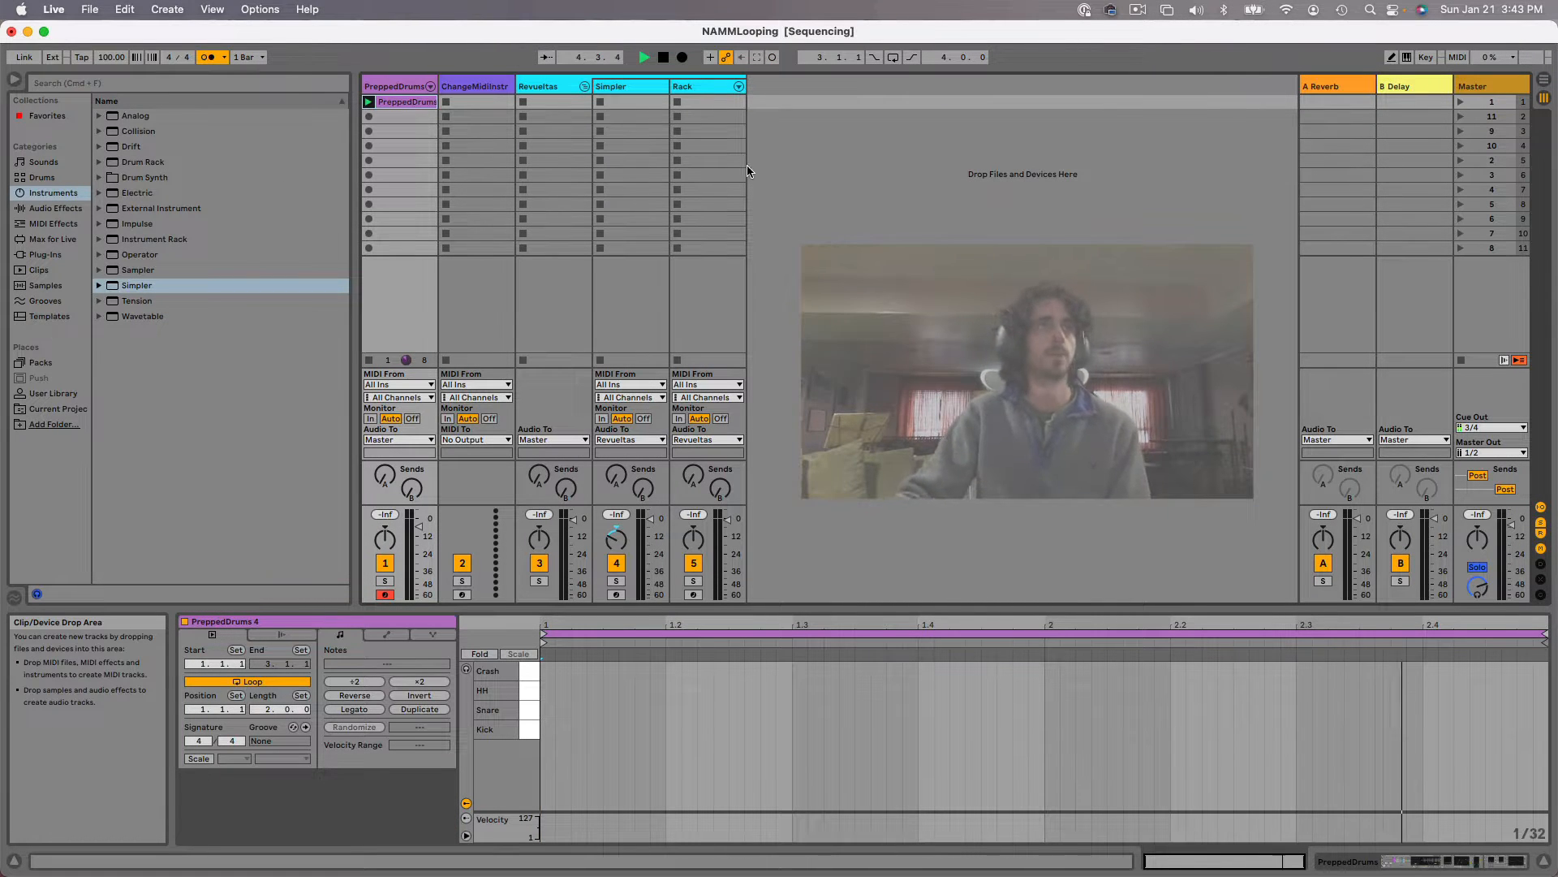
- Overdub a crash, hi-hat, snare and kick pattern into the looping PreppedDrums clip and stop playback
click(772, 57)
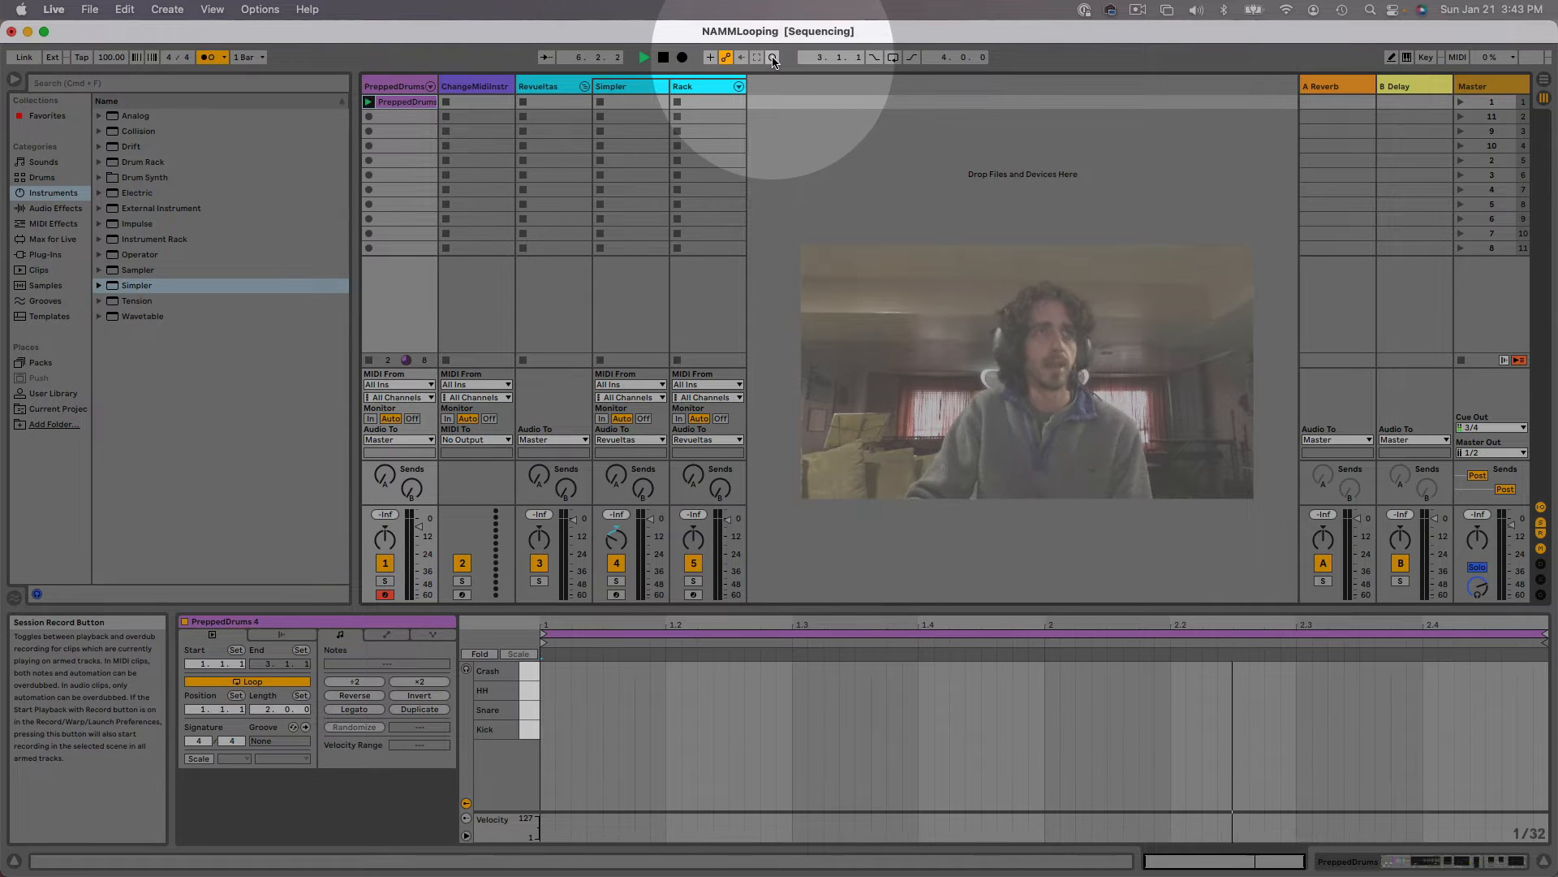
click(369, 103)
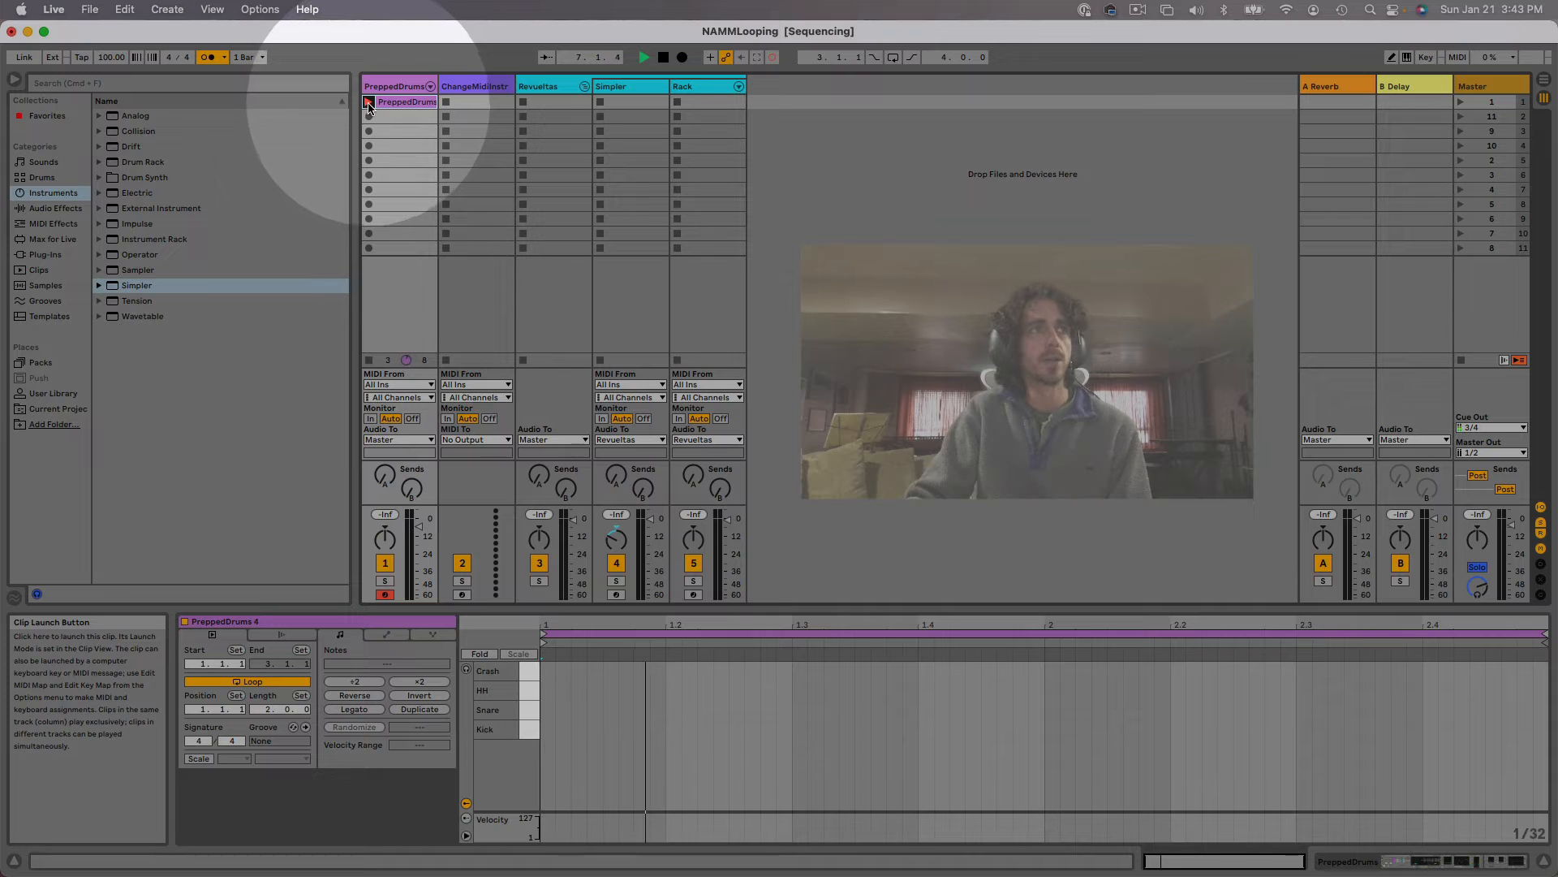
click(772, 57)
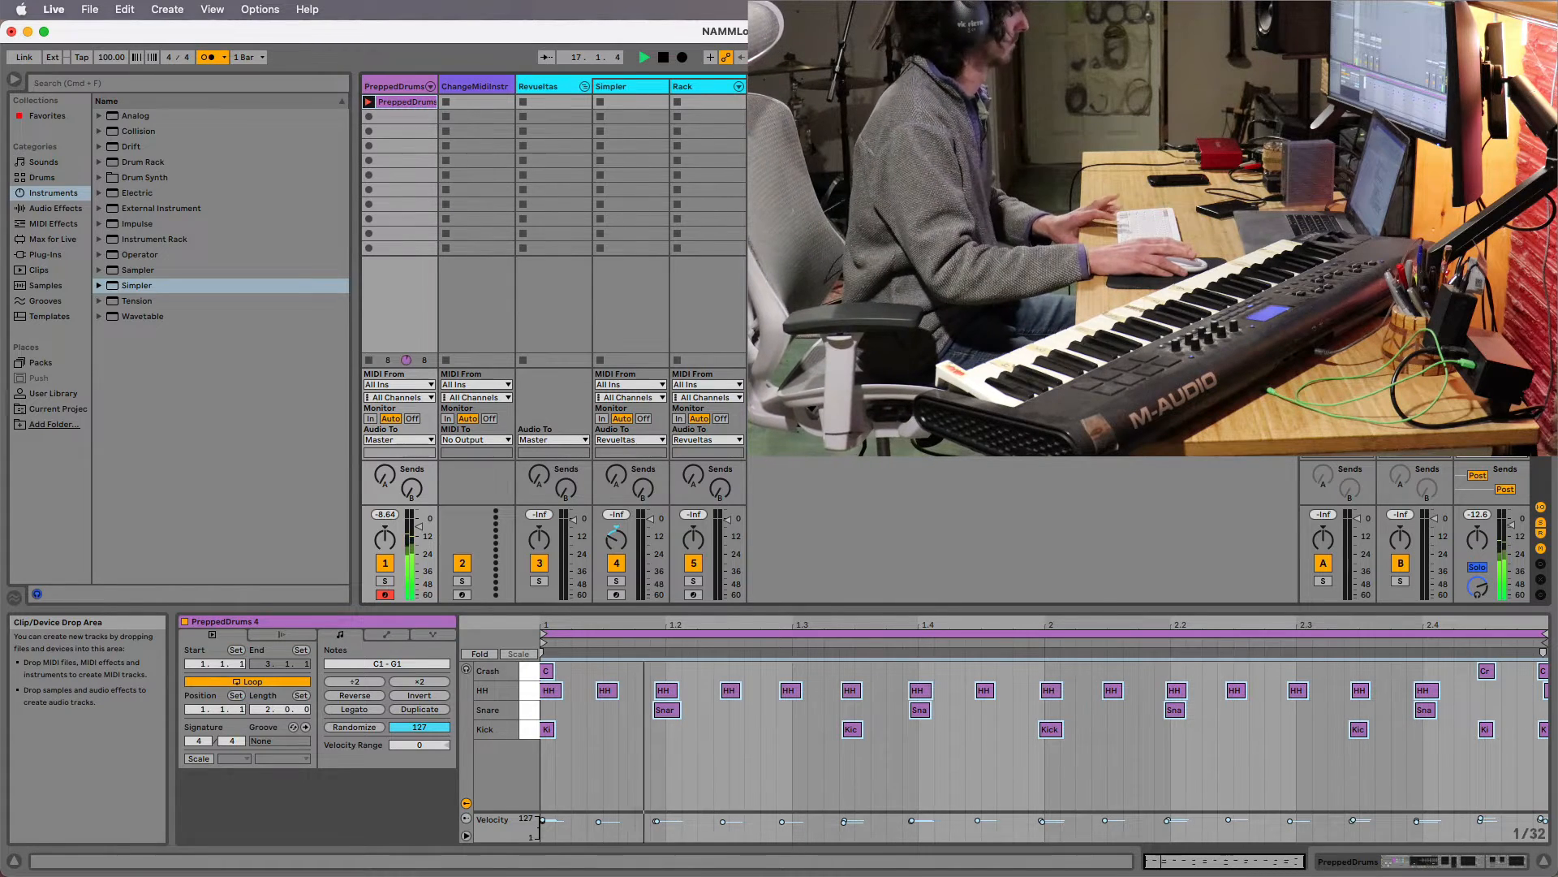
key(space)
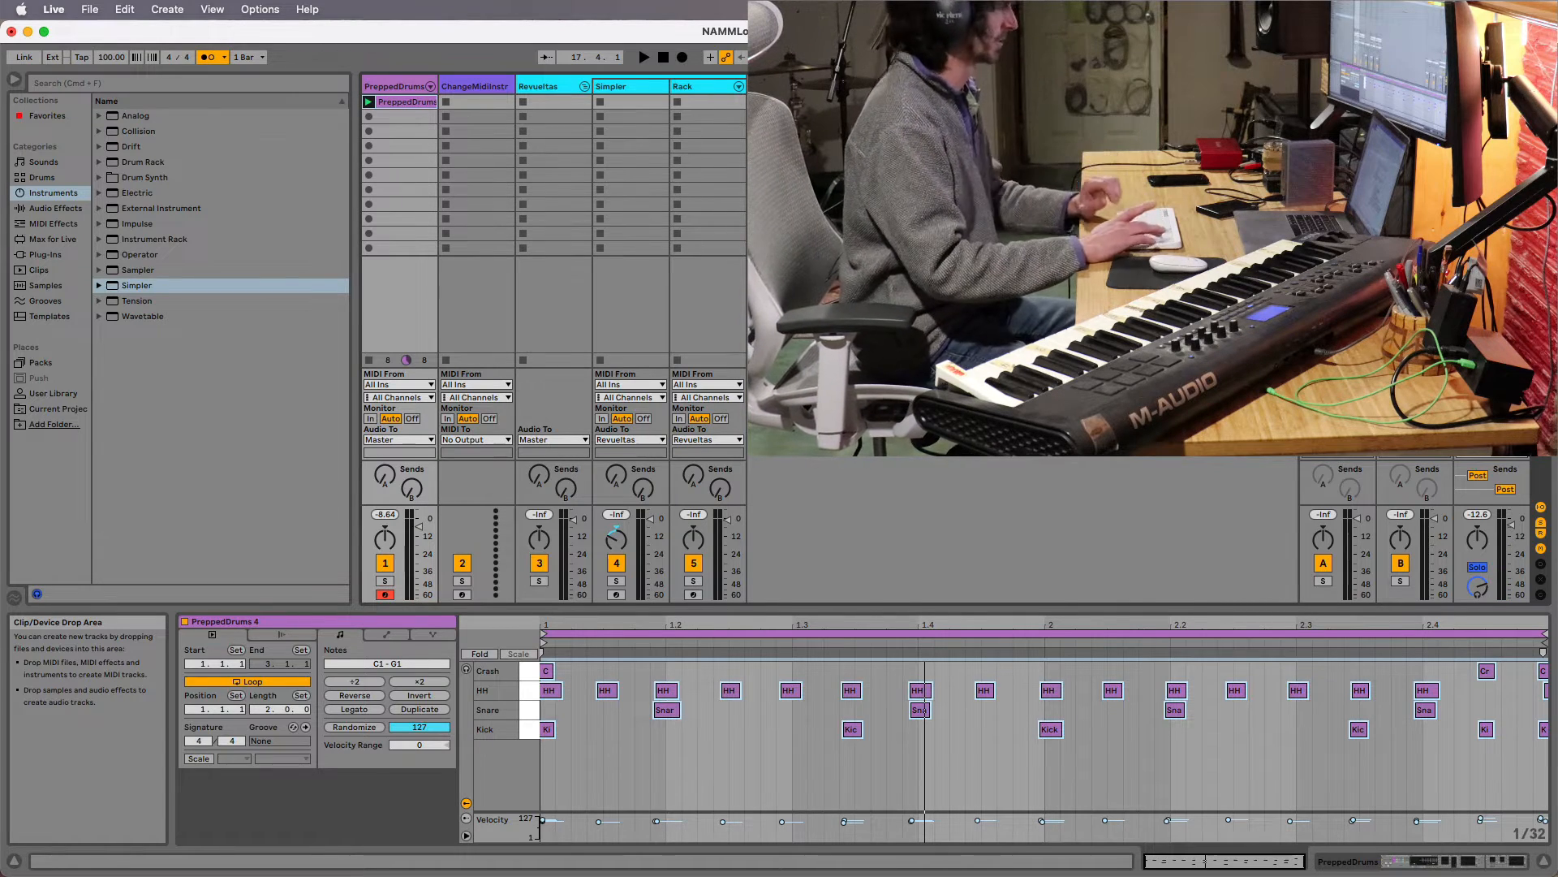
- Delete all recorded notes from the PreppedDrums clip while keeping the two-bar clip itself
key(Delete)
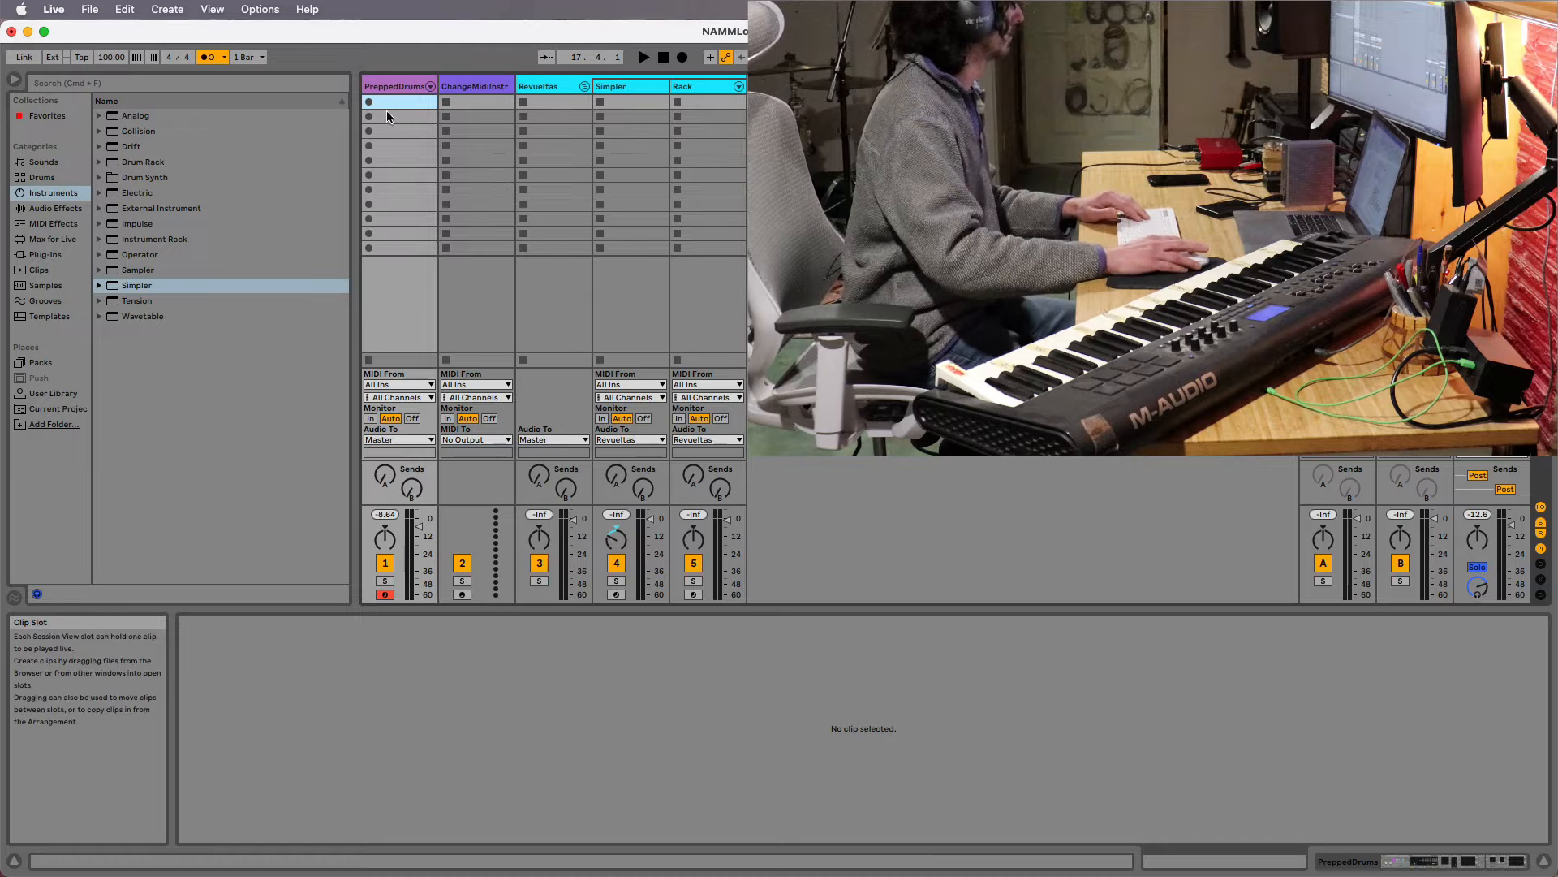
key(super+z)
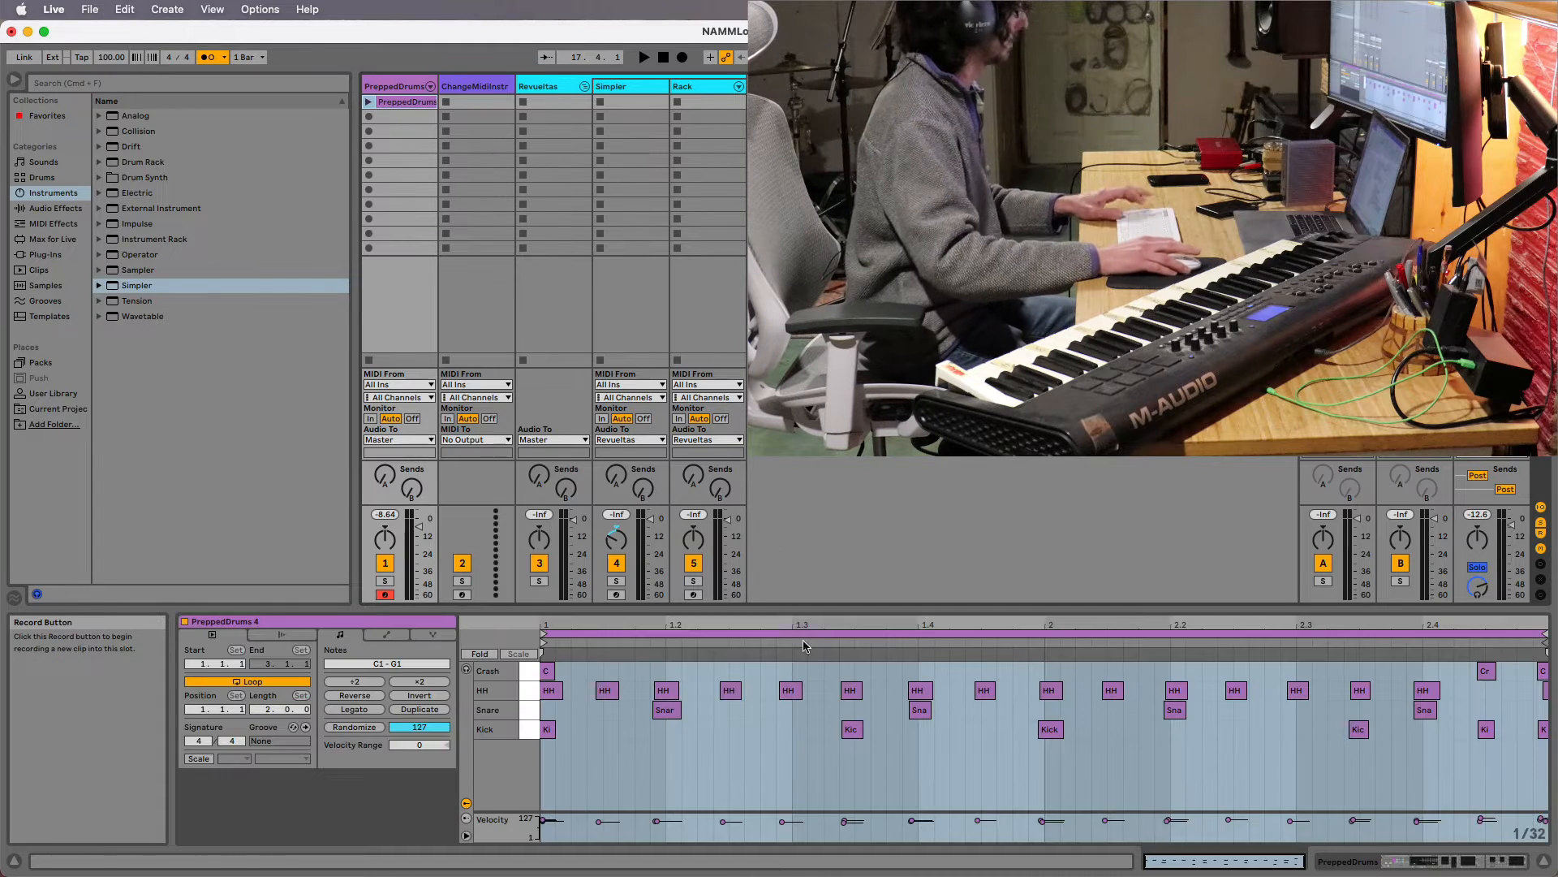
click(871, 756)
key(super+a)
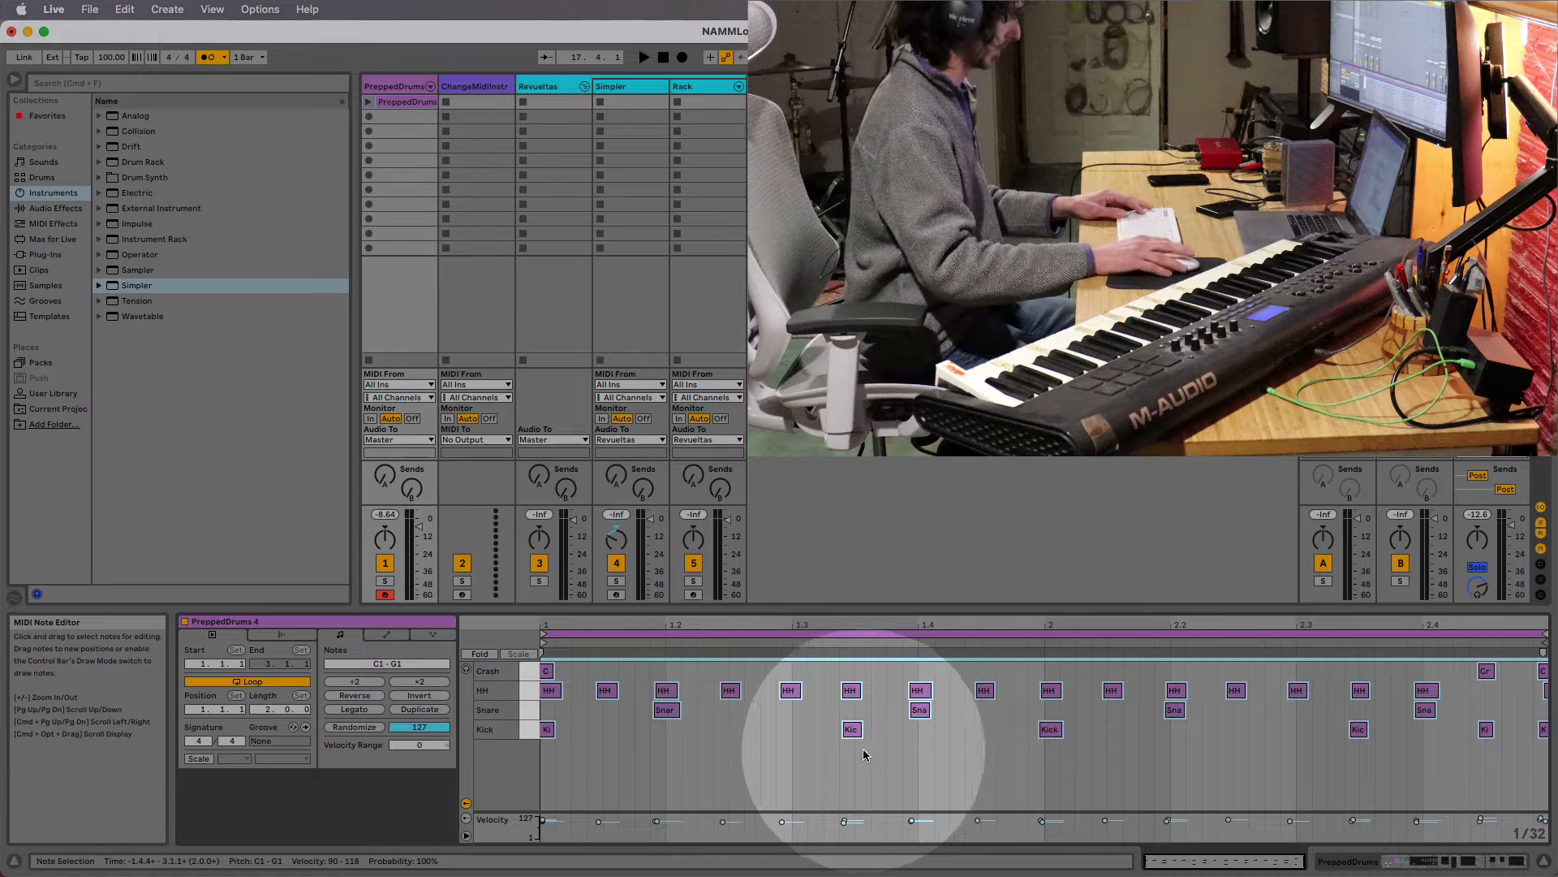
click(893, 737)
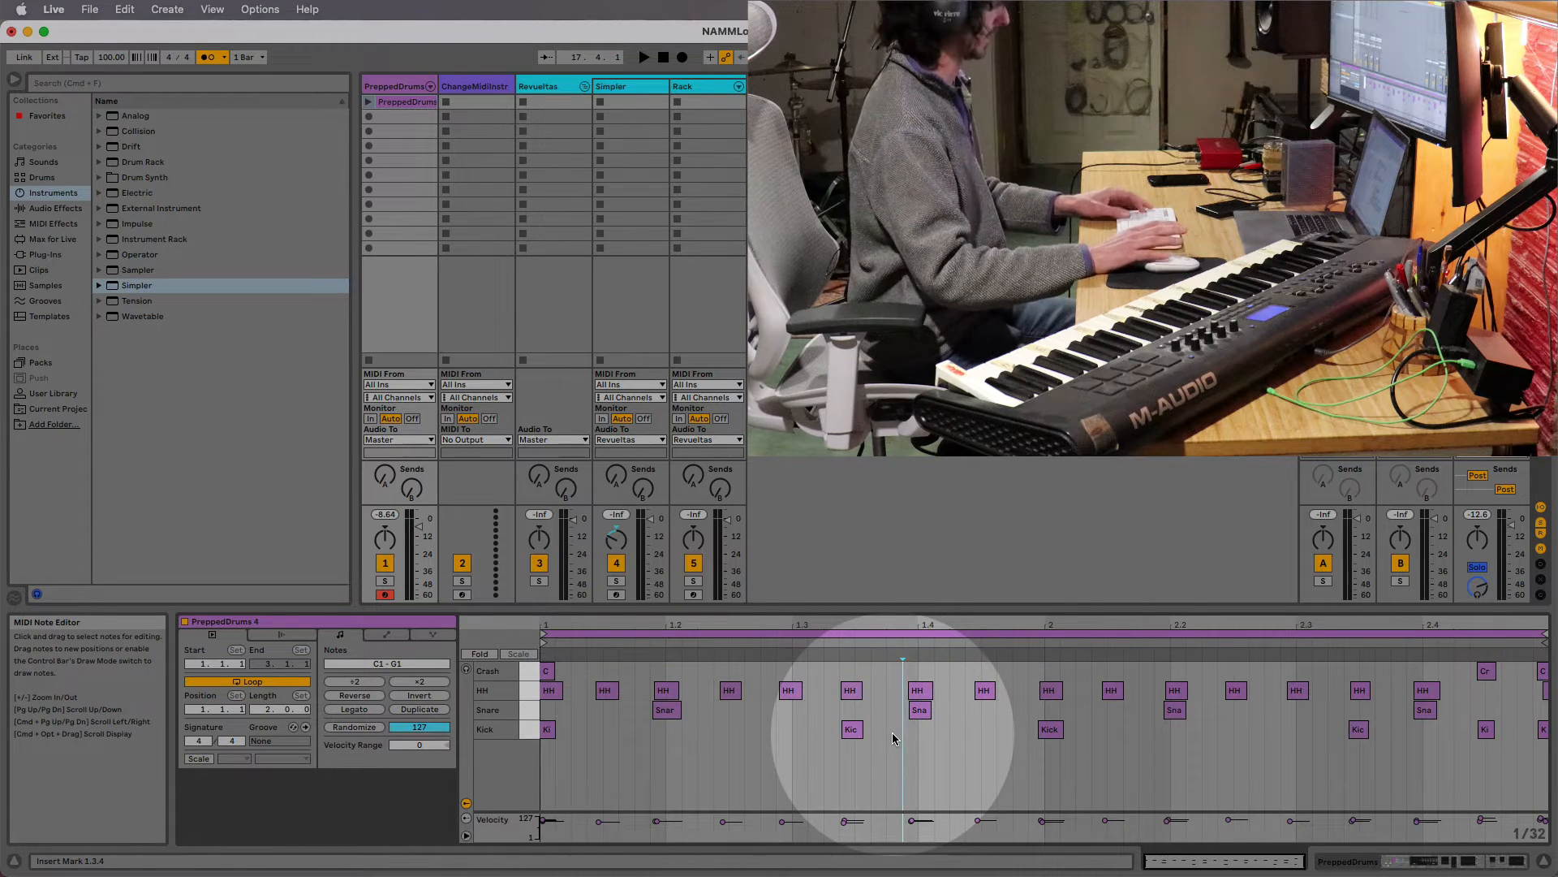
key(super+a)
key(Delete)
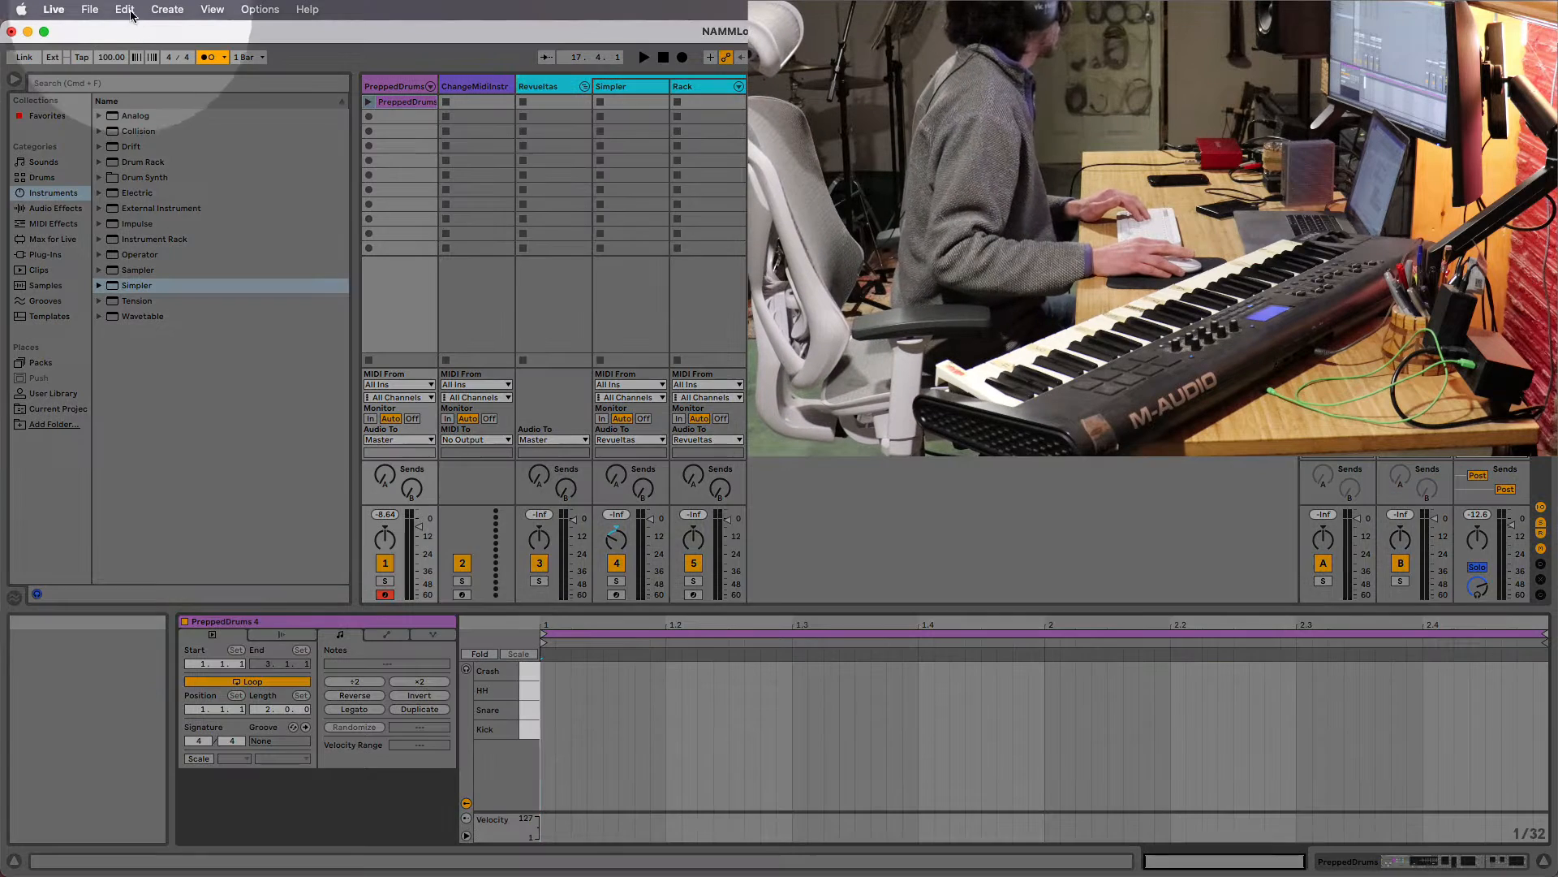
- Set Record Quantization to Eighth-Note Quantization
click(126, 9)
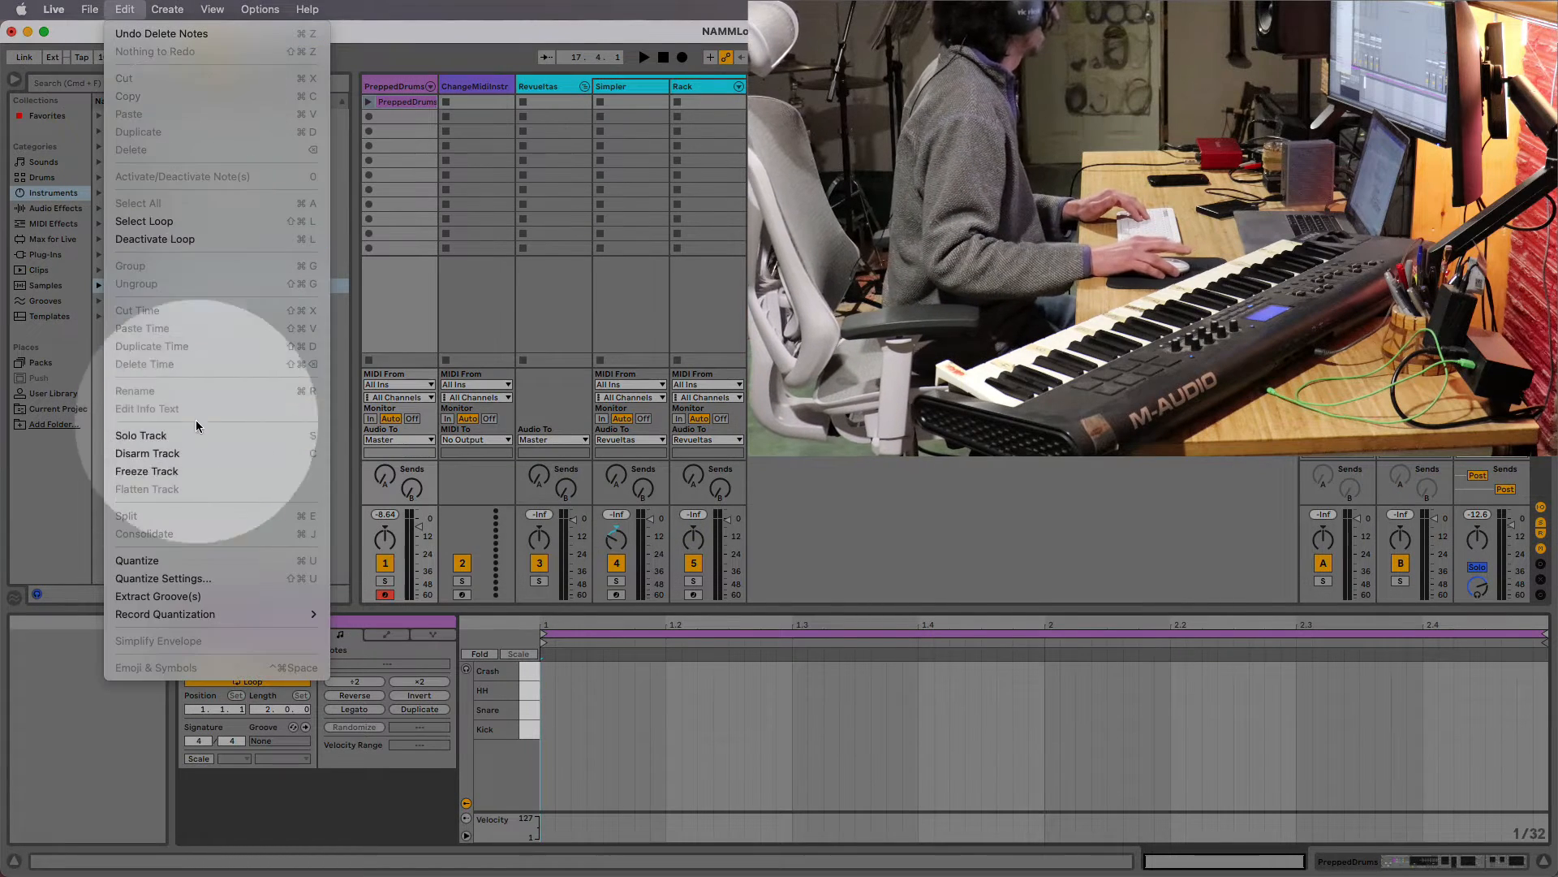
mouse_move(212, 615)
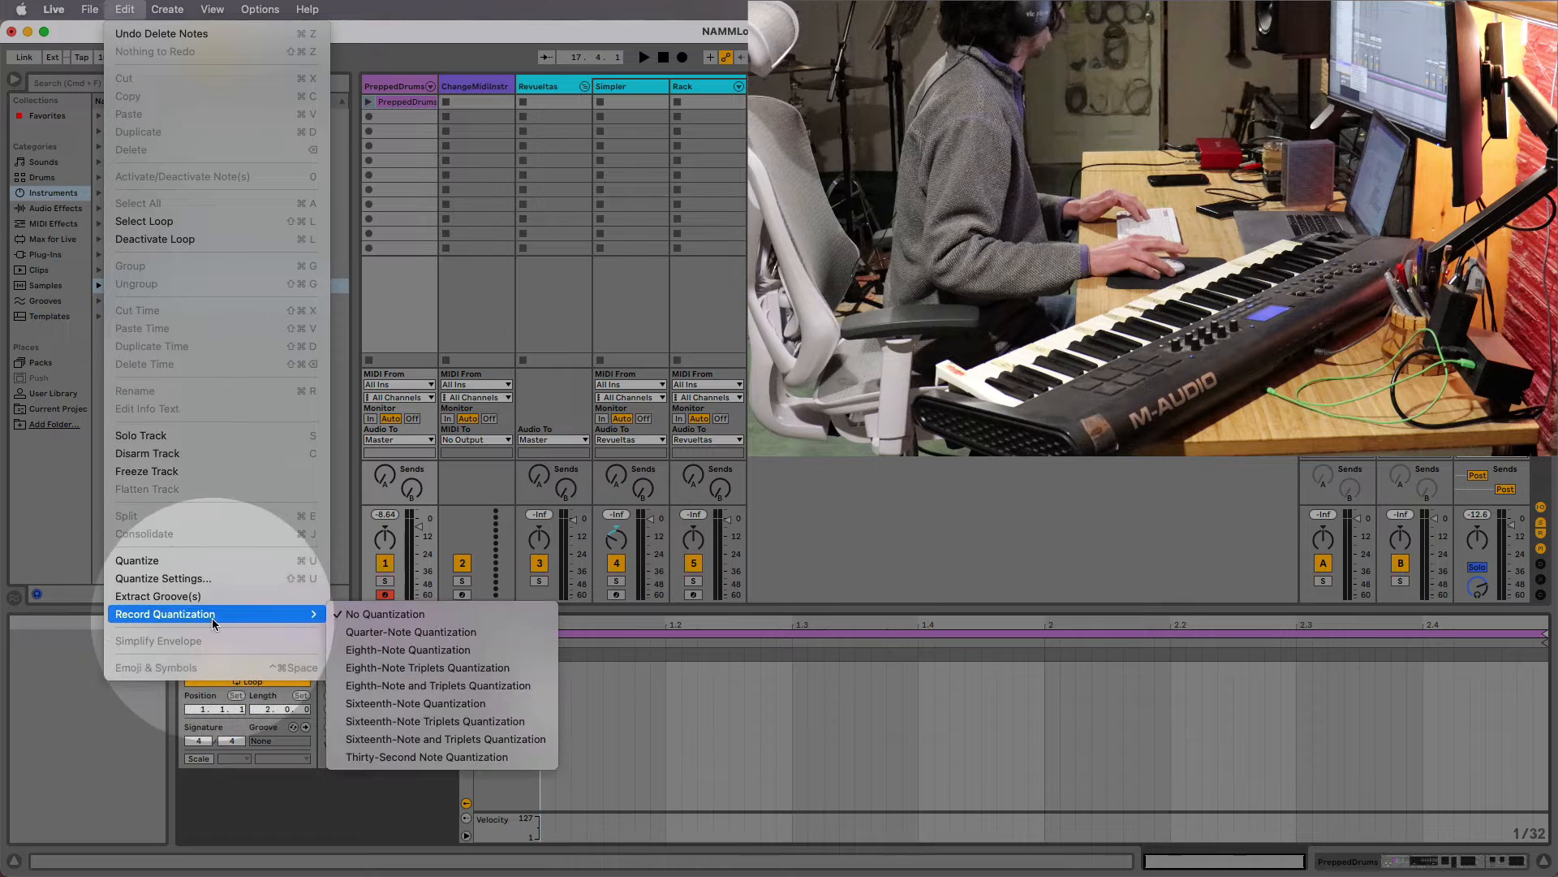
click(420, 654)
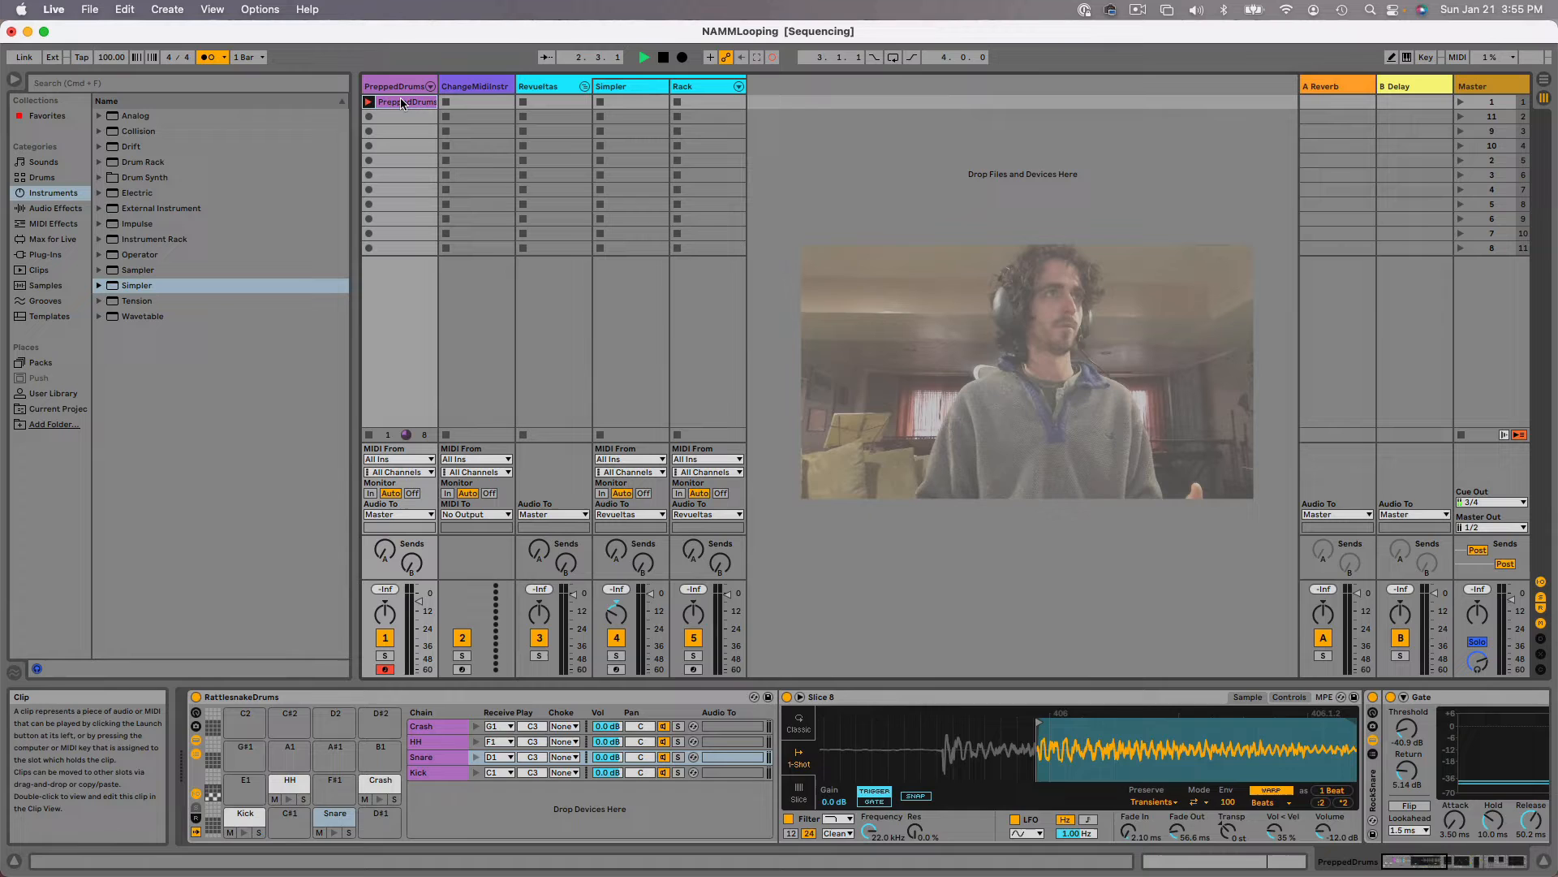
- Record a quantized drum take in the PreppedDrums clip and replace it with a second take of kick, snare and hi-hat
click(401, 99)
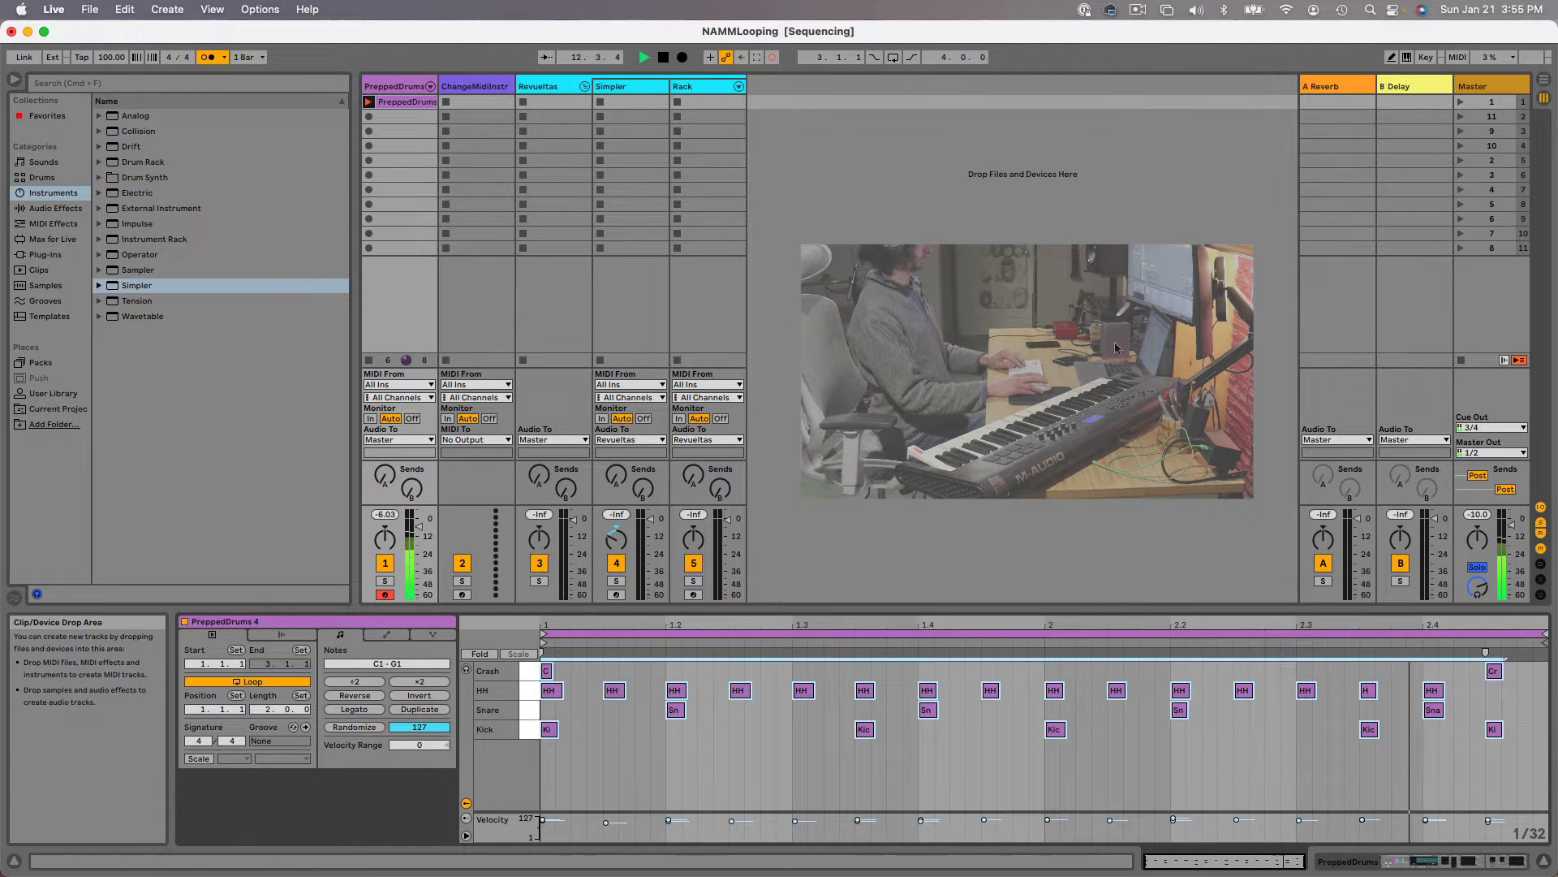
key(space)
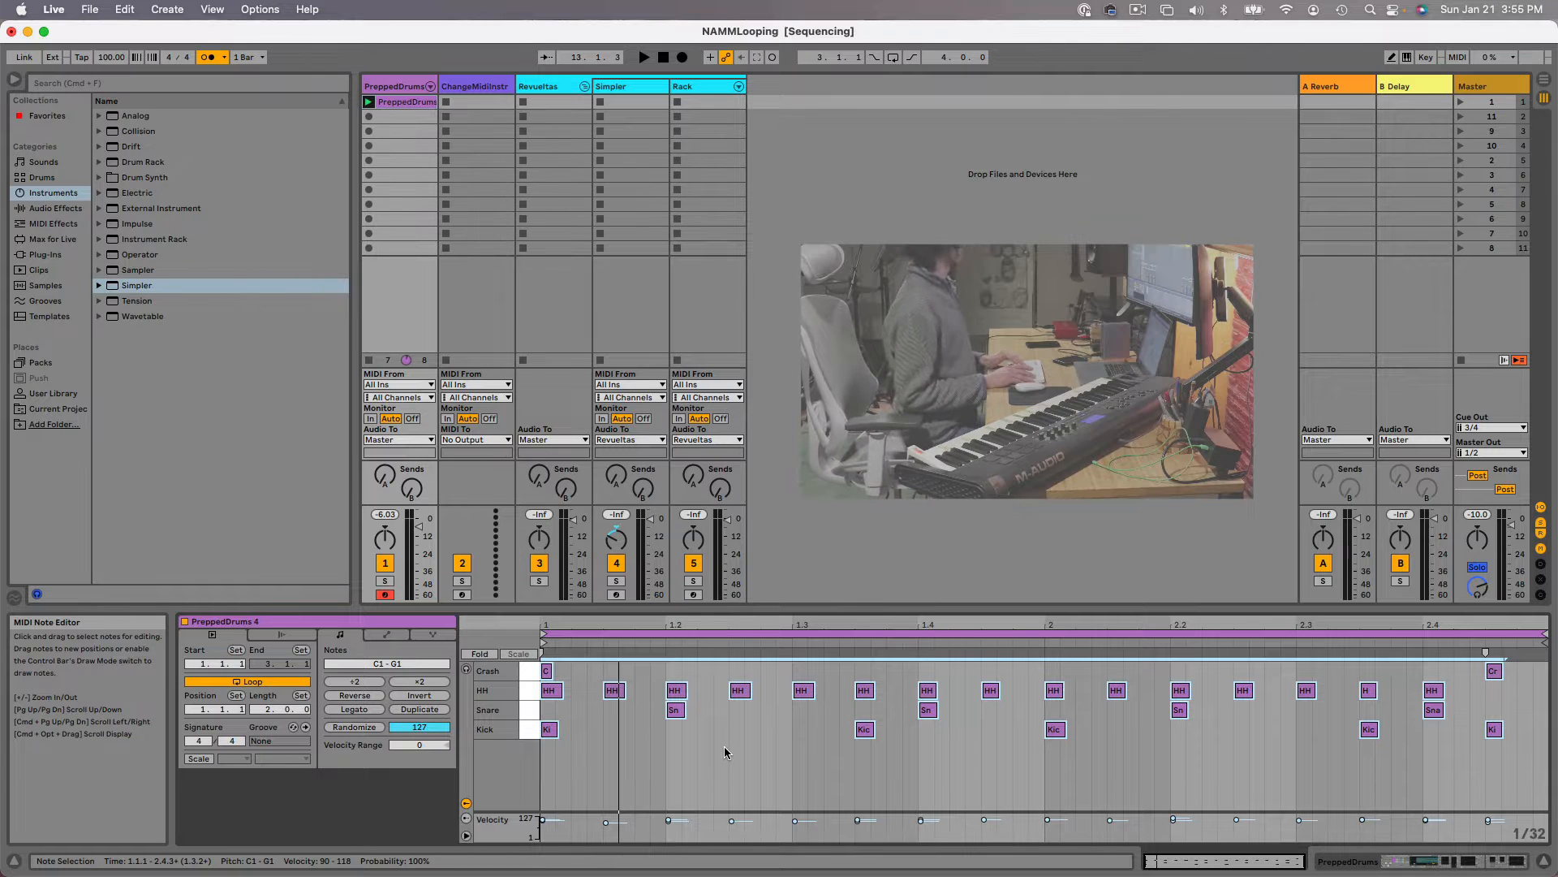
key(Delete)
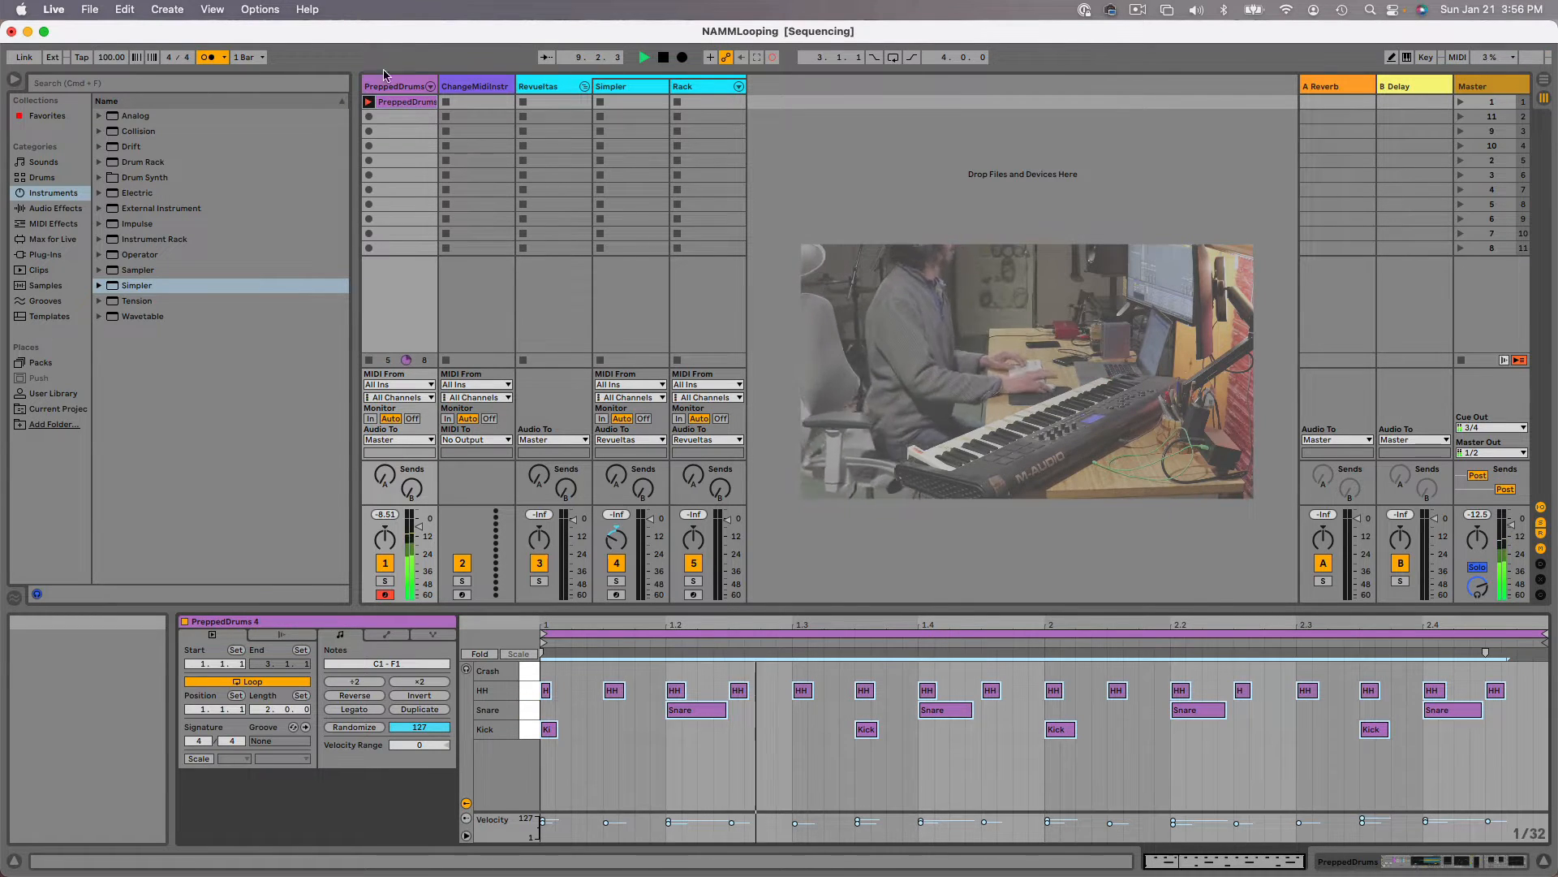
key(space)
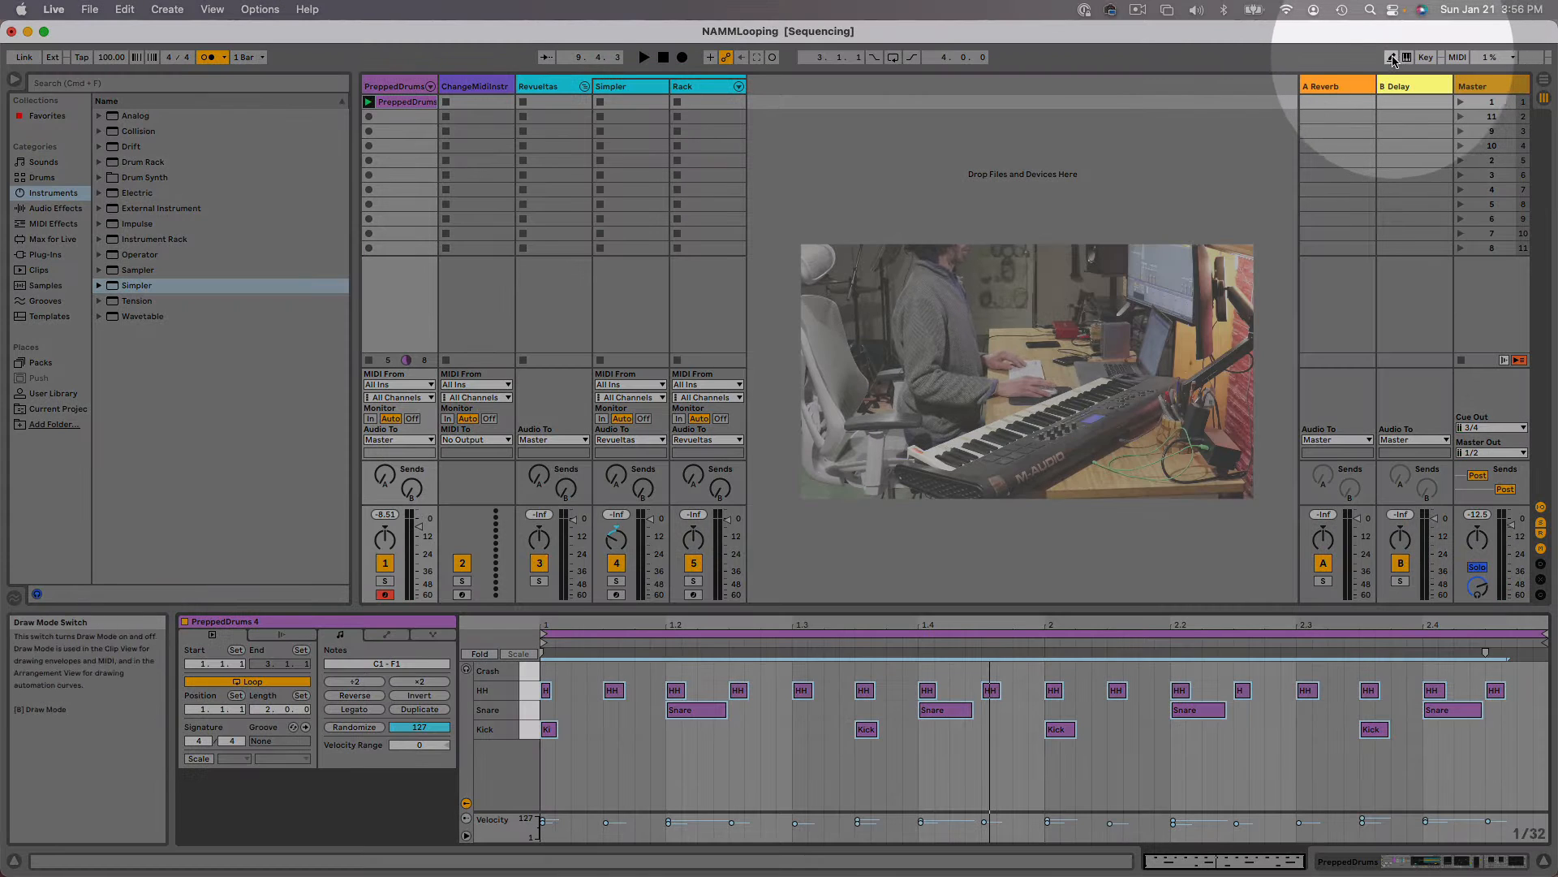
- Turn on Draw Mode and add crash notes at beats 1 and 1.4 of the drum clip during playback
click(1391, 62)
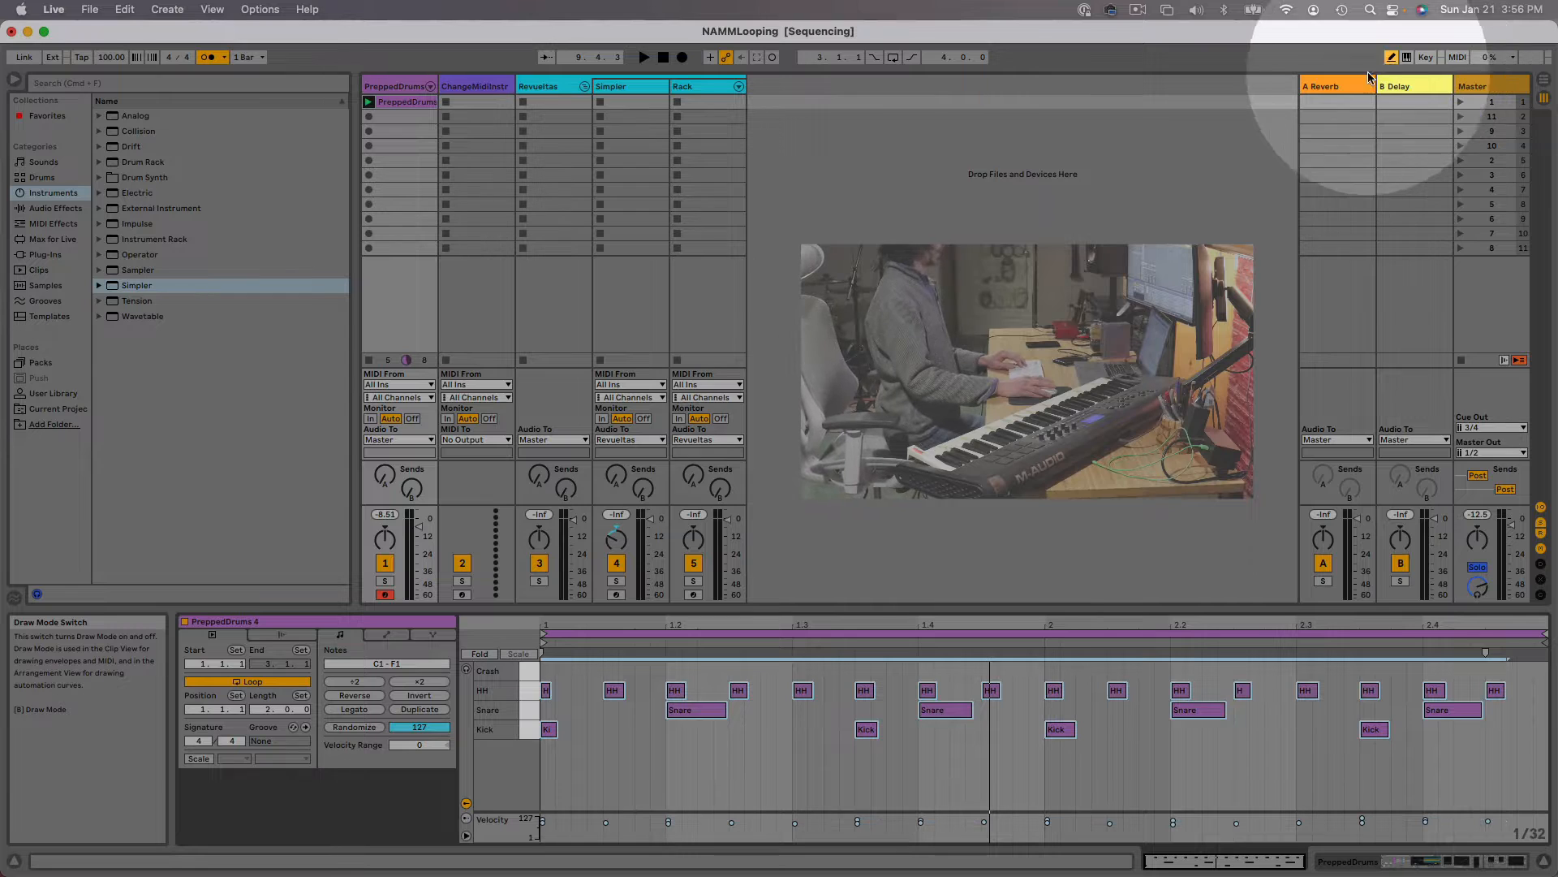
key(space)
click(547, 670)
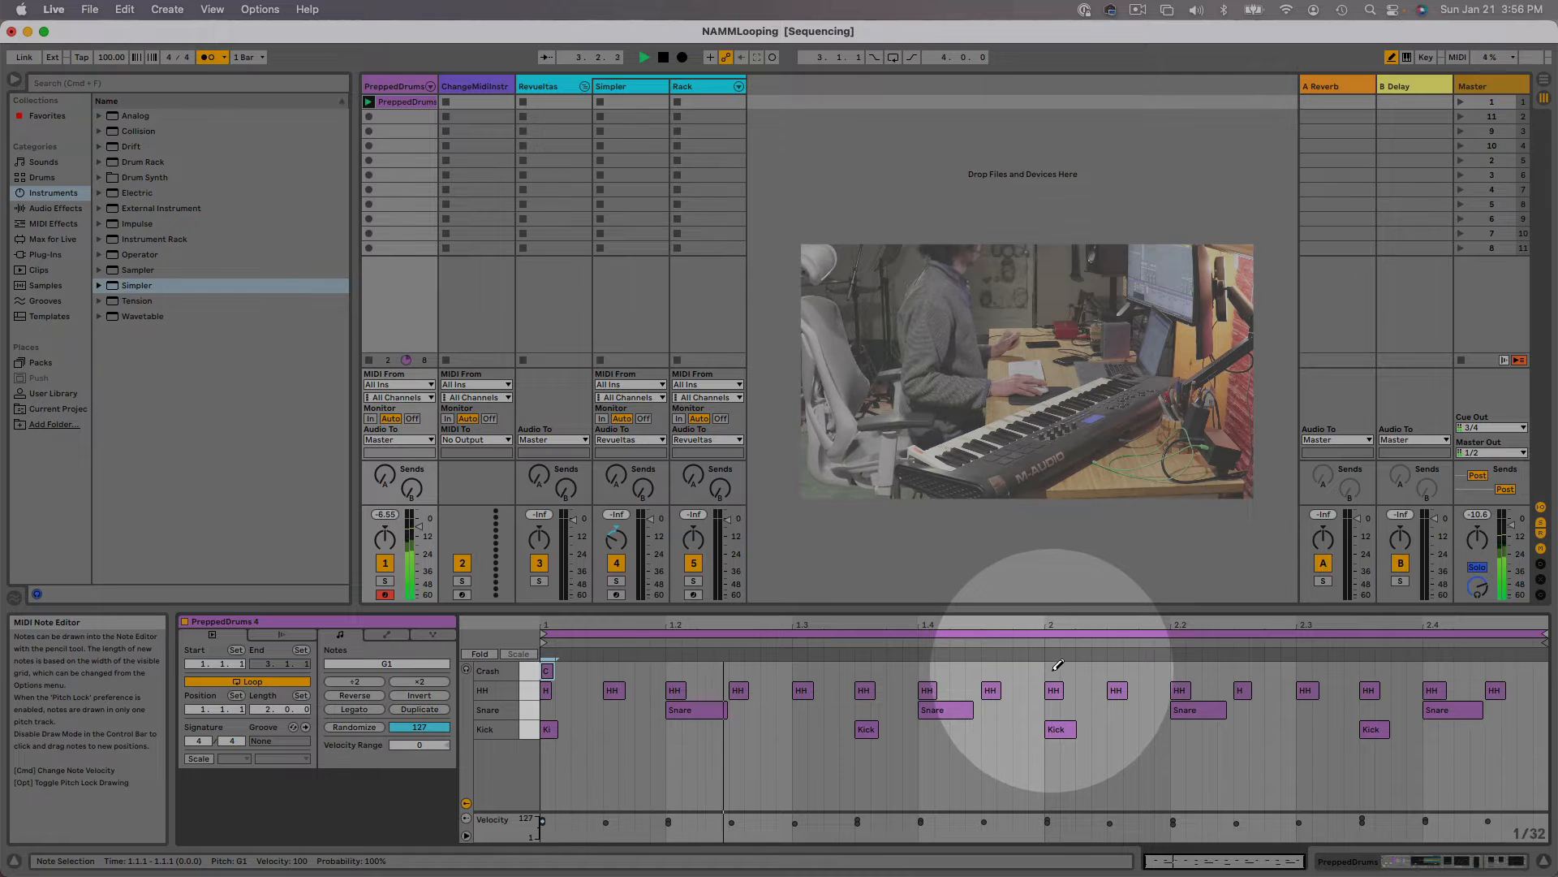
click(925, 670)
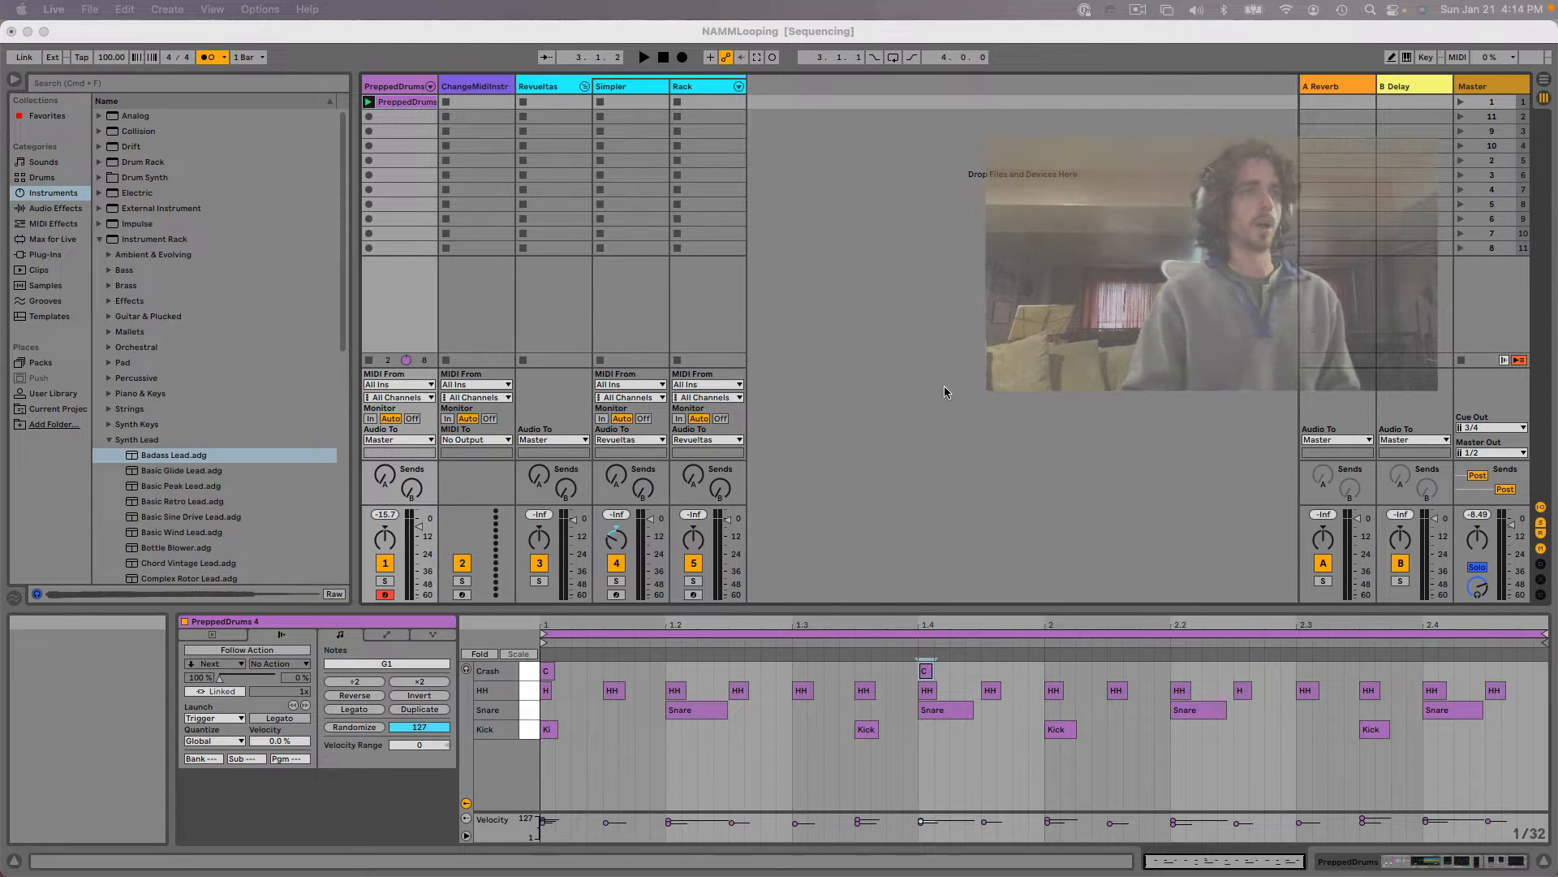
- Play the drum clip, select all of its notes and open the Quantize Settings for them
click(792, 734)
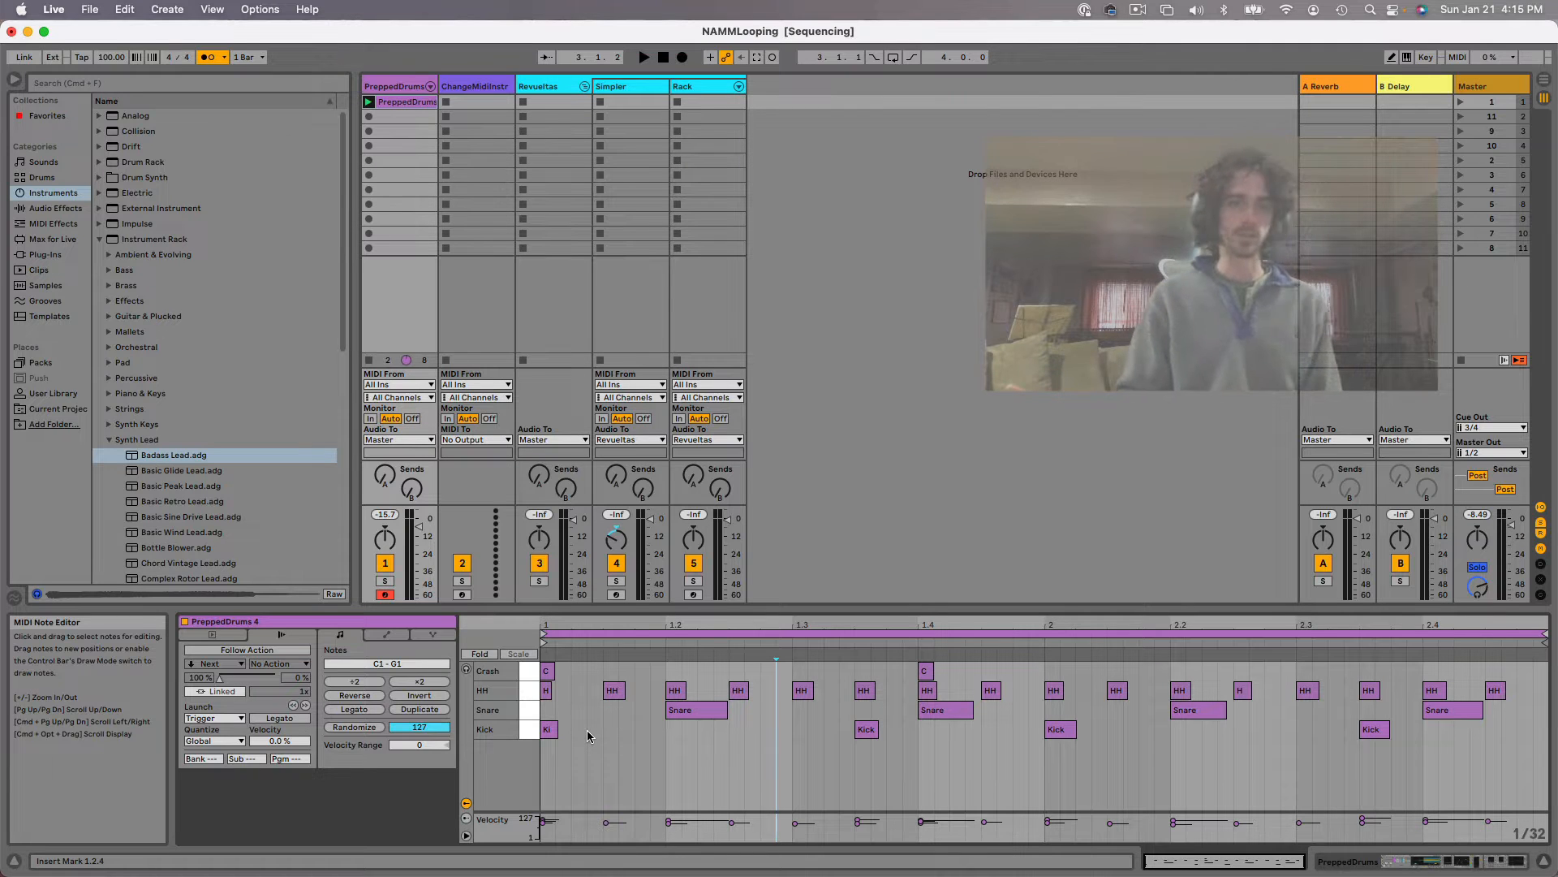
key(space)
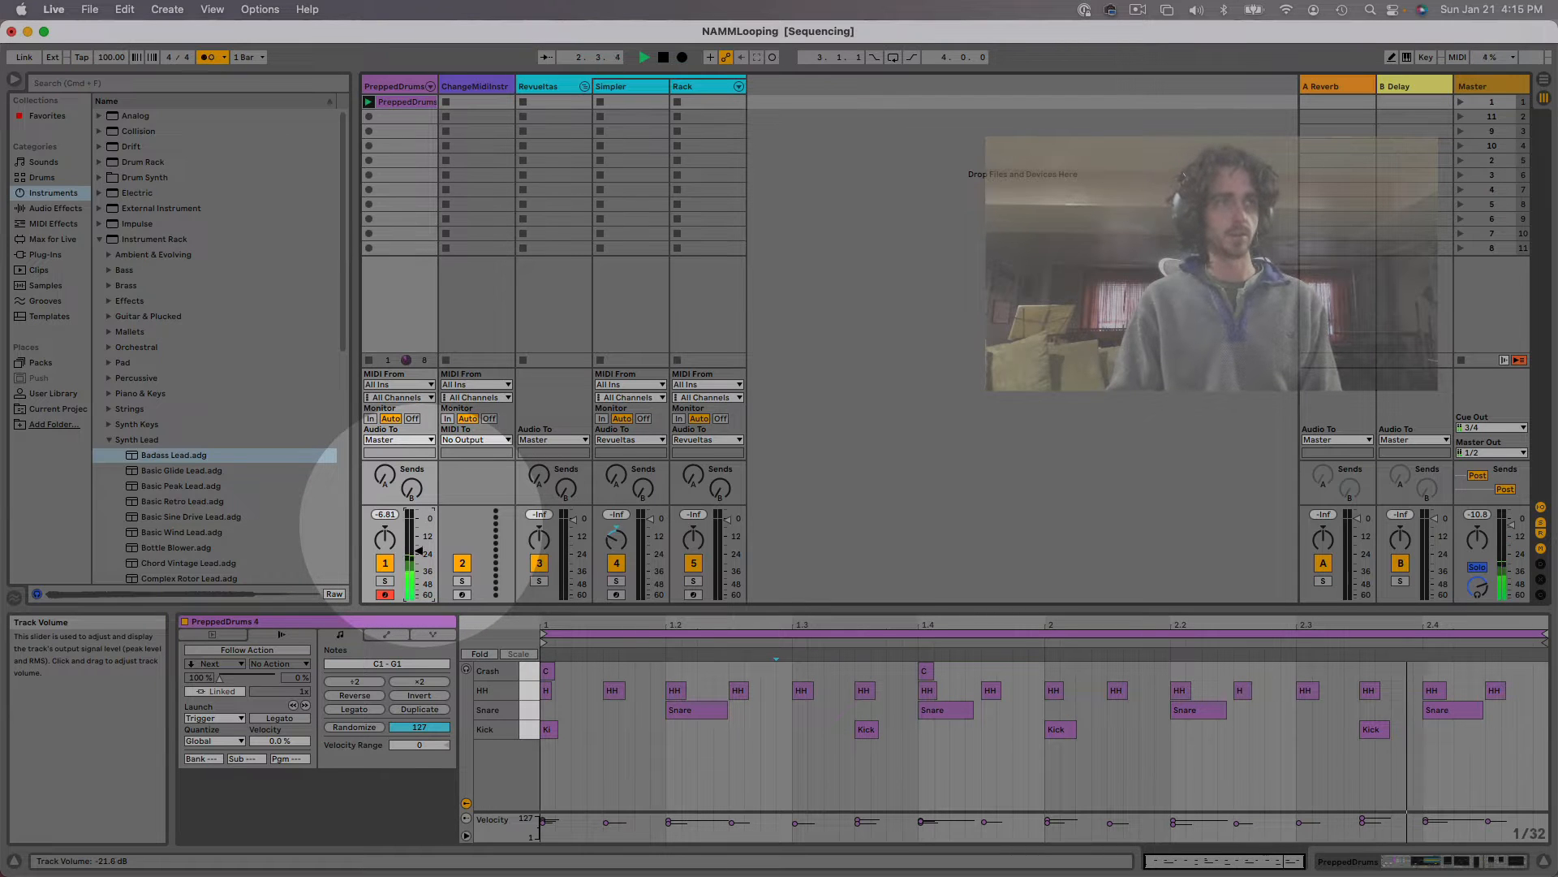
click(731, 754)
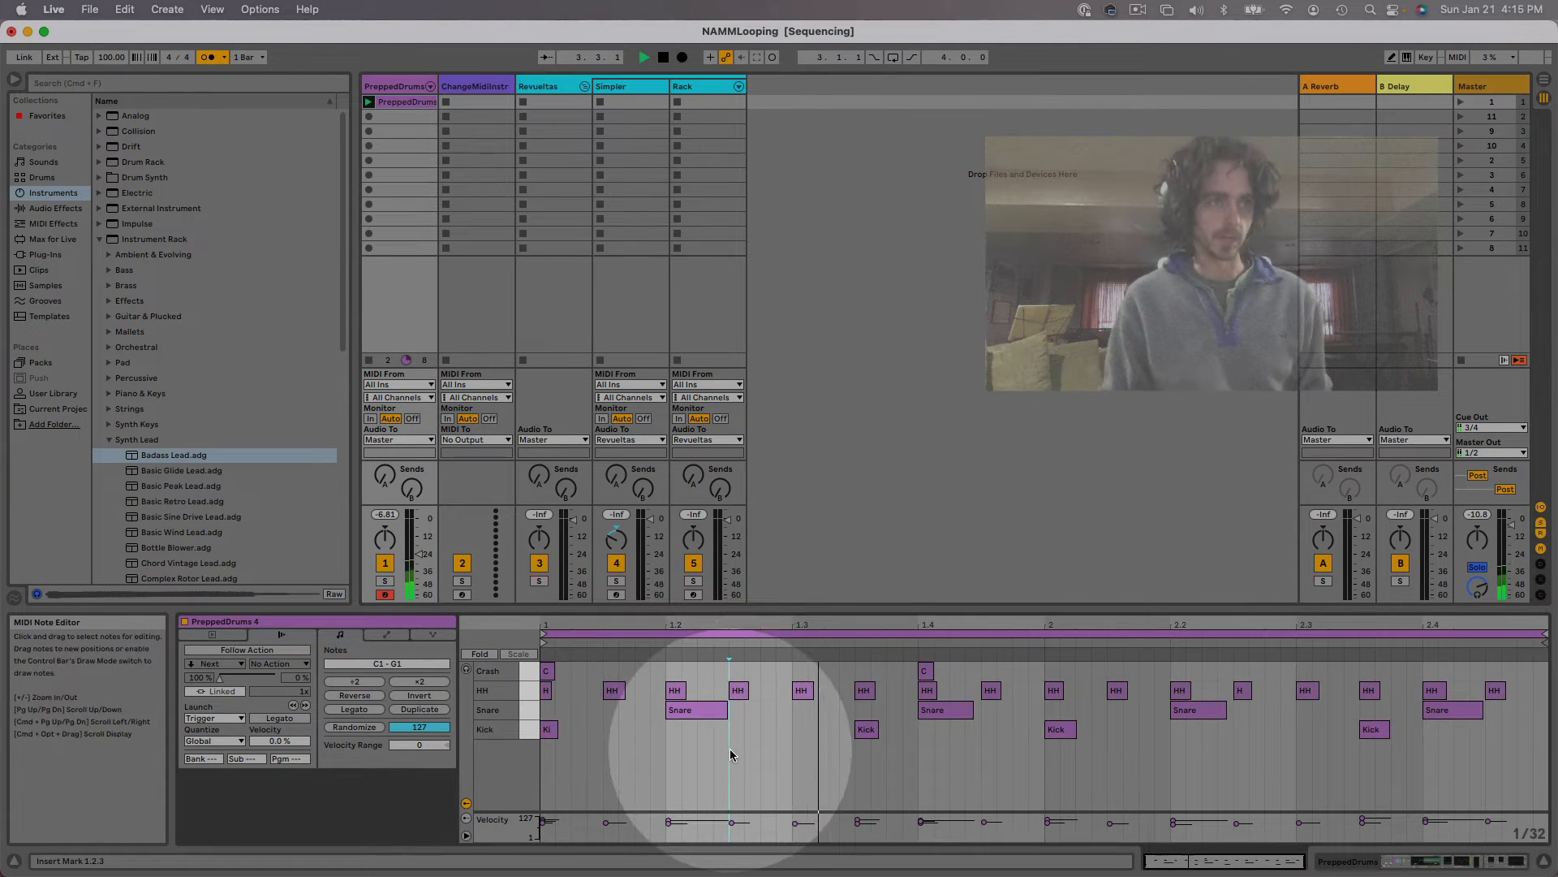
key(super+a)
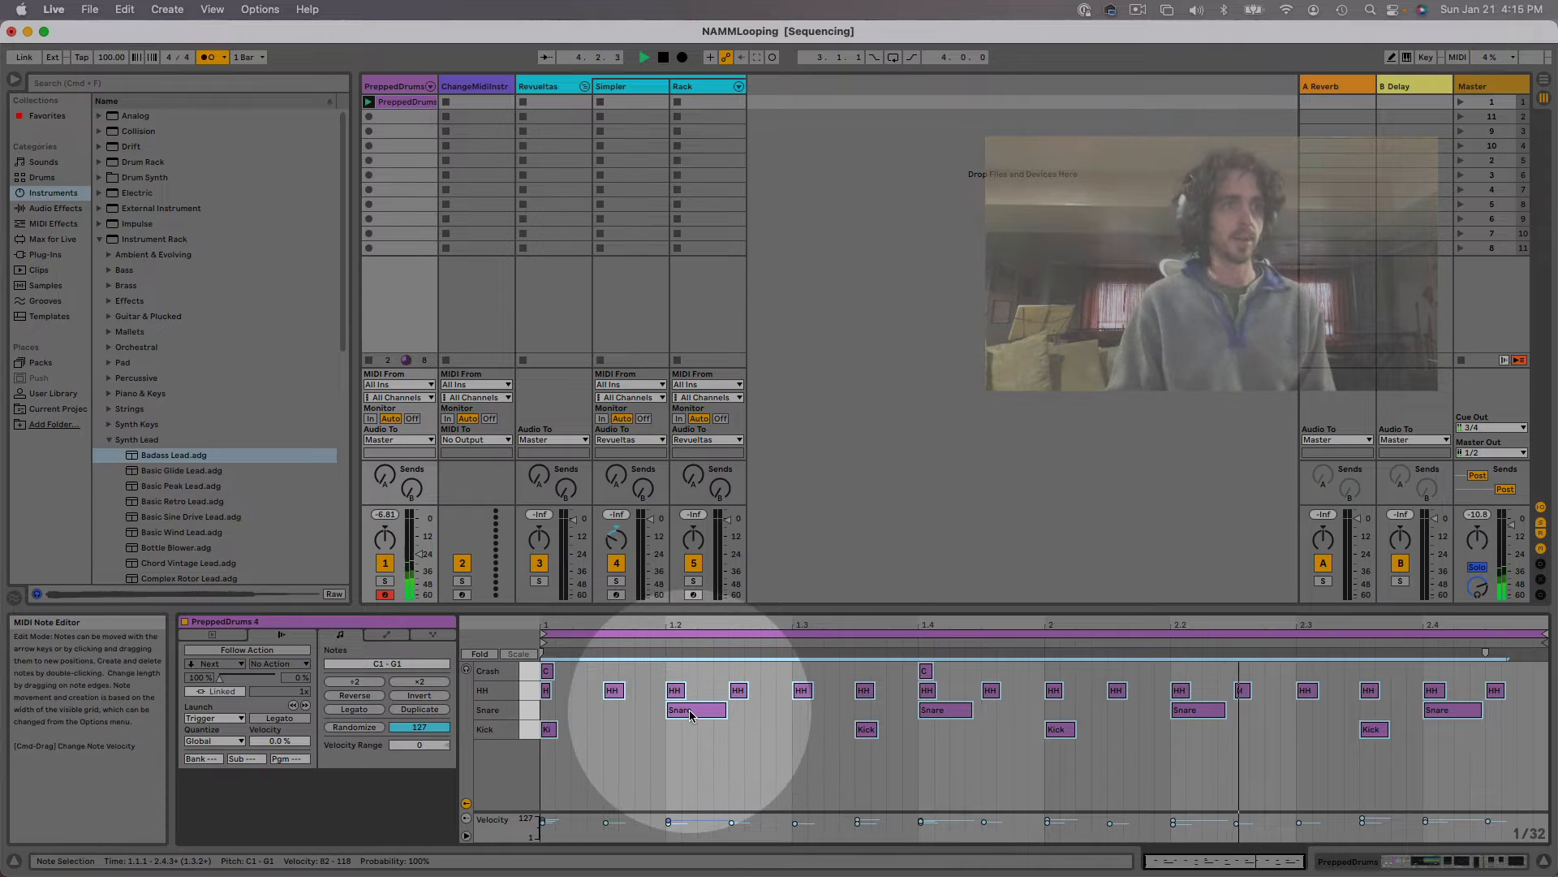
right_click(689, 715)
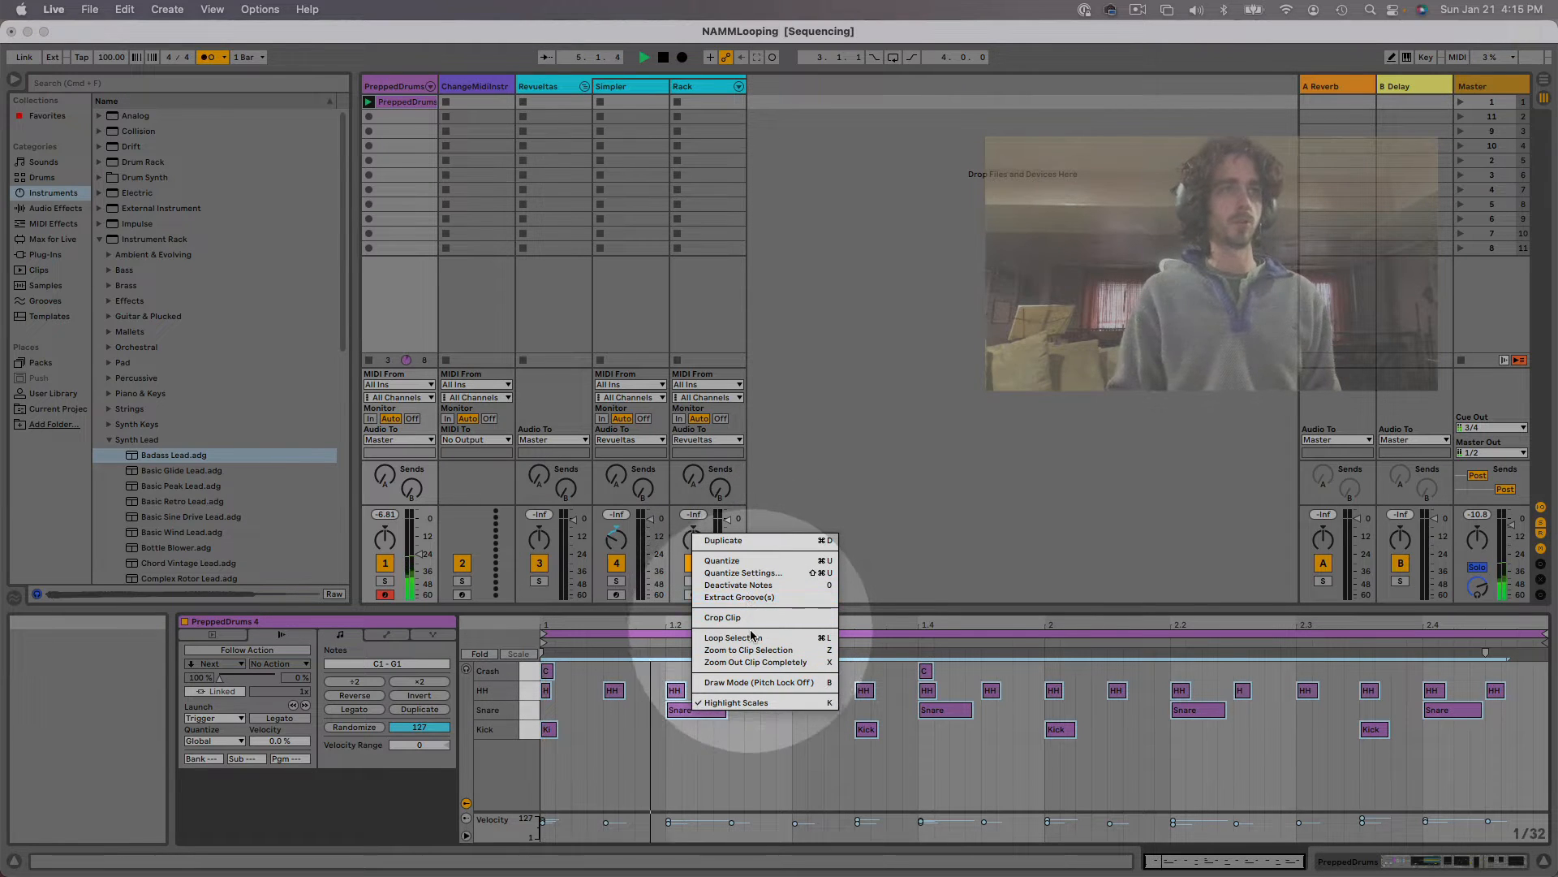
click(742, 573)
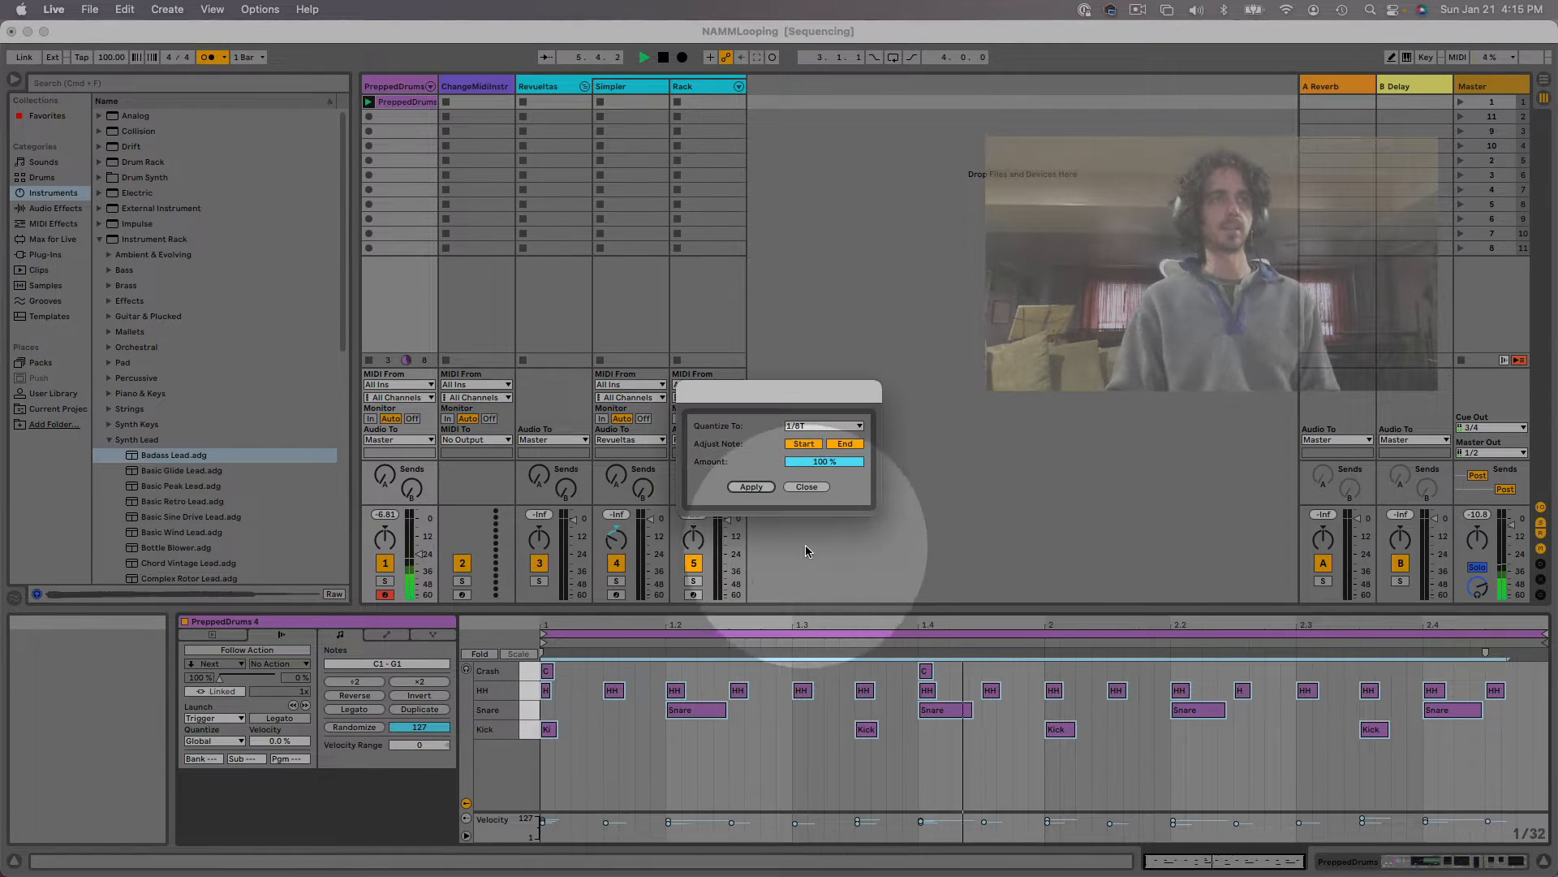
- Quantize the start and end of all selected notes to 1/8T with an amount of 94%
click(818, 425)
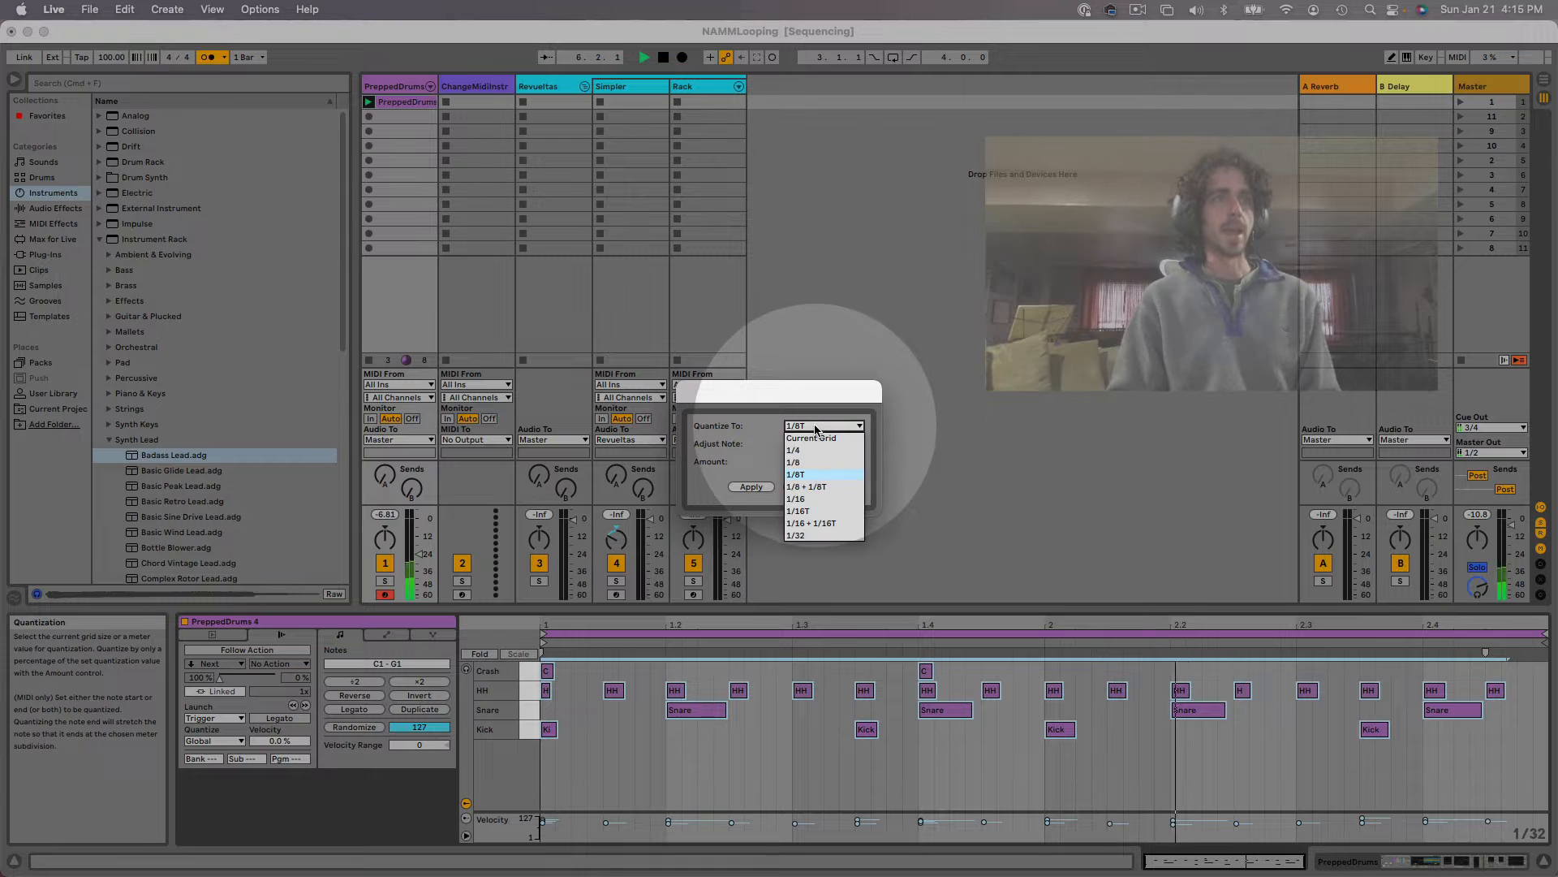
click(807, 476)
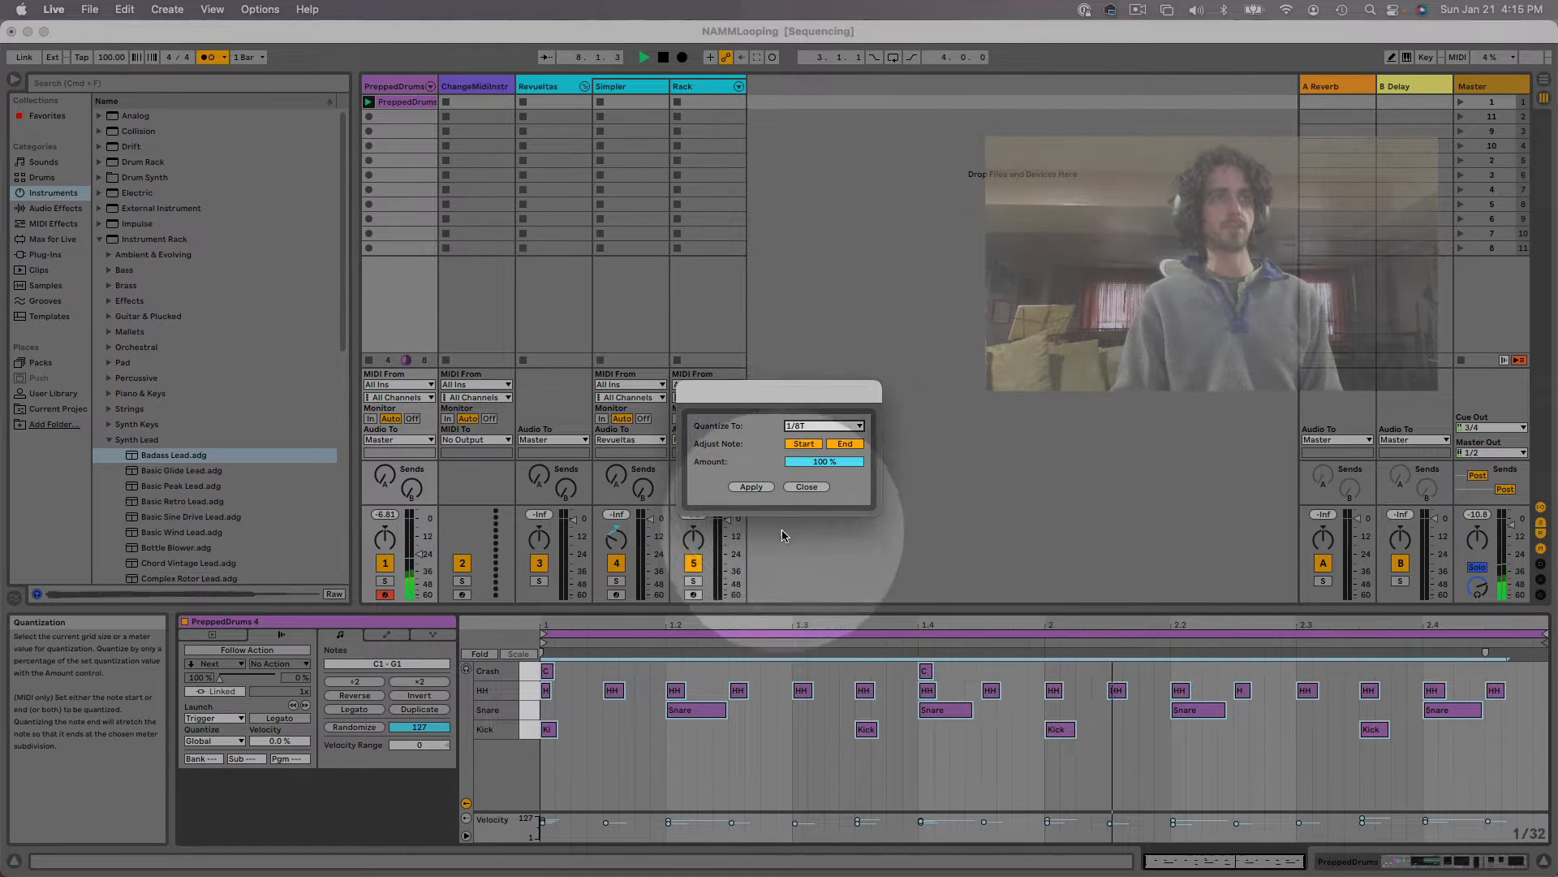
click(811, 463)
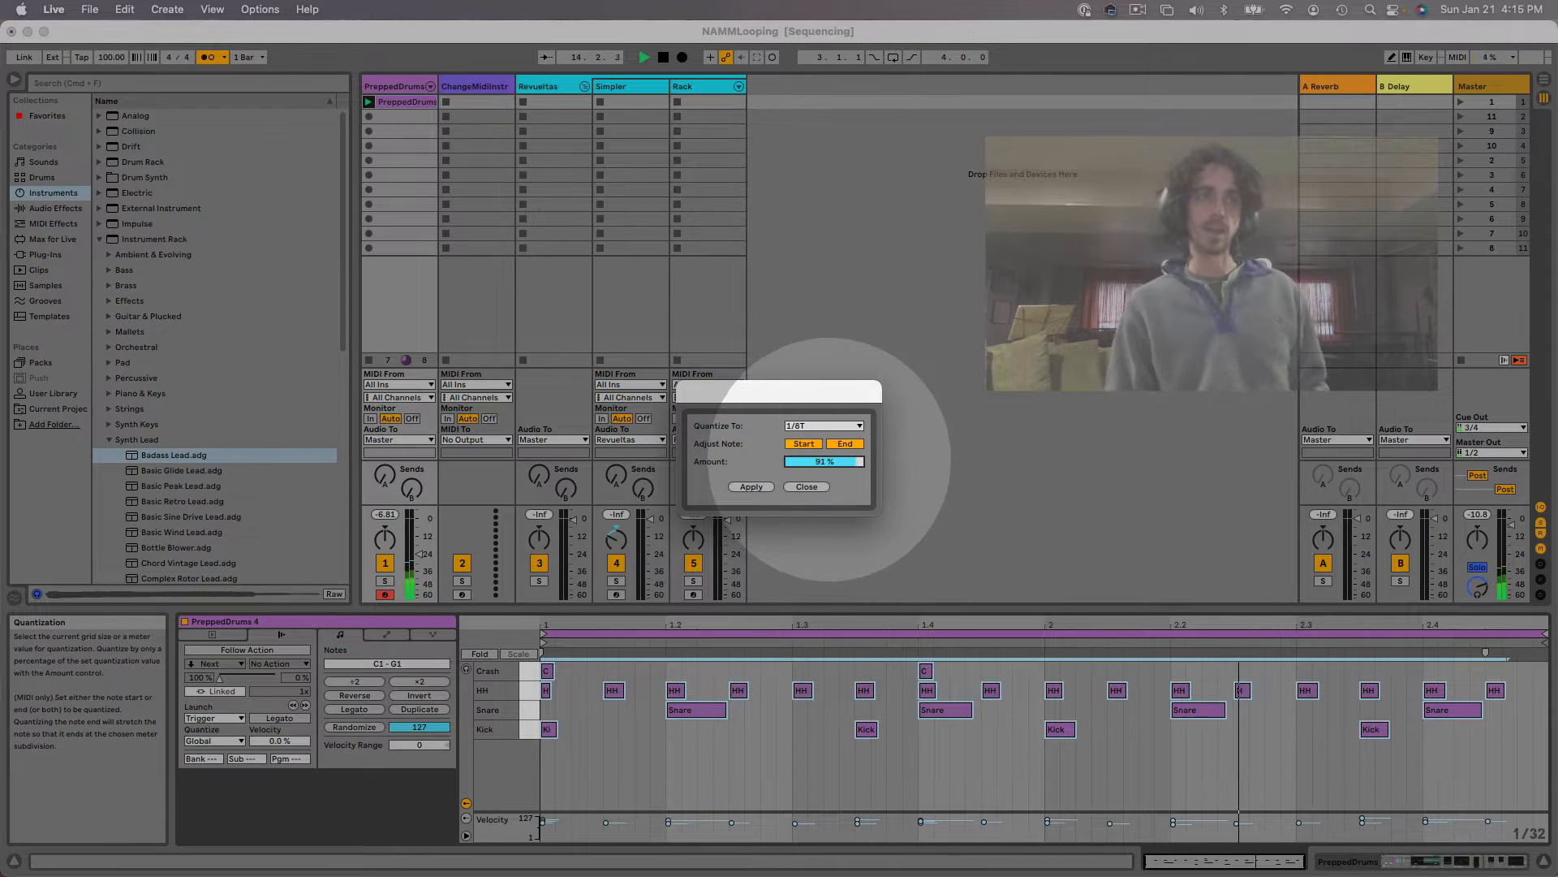
drag(830, 460, 830, 469)
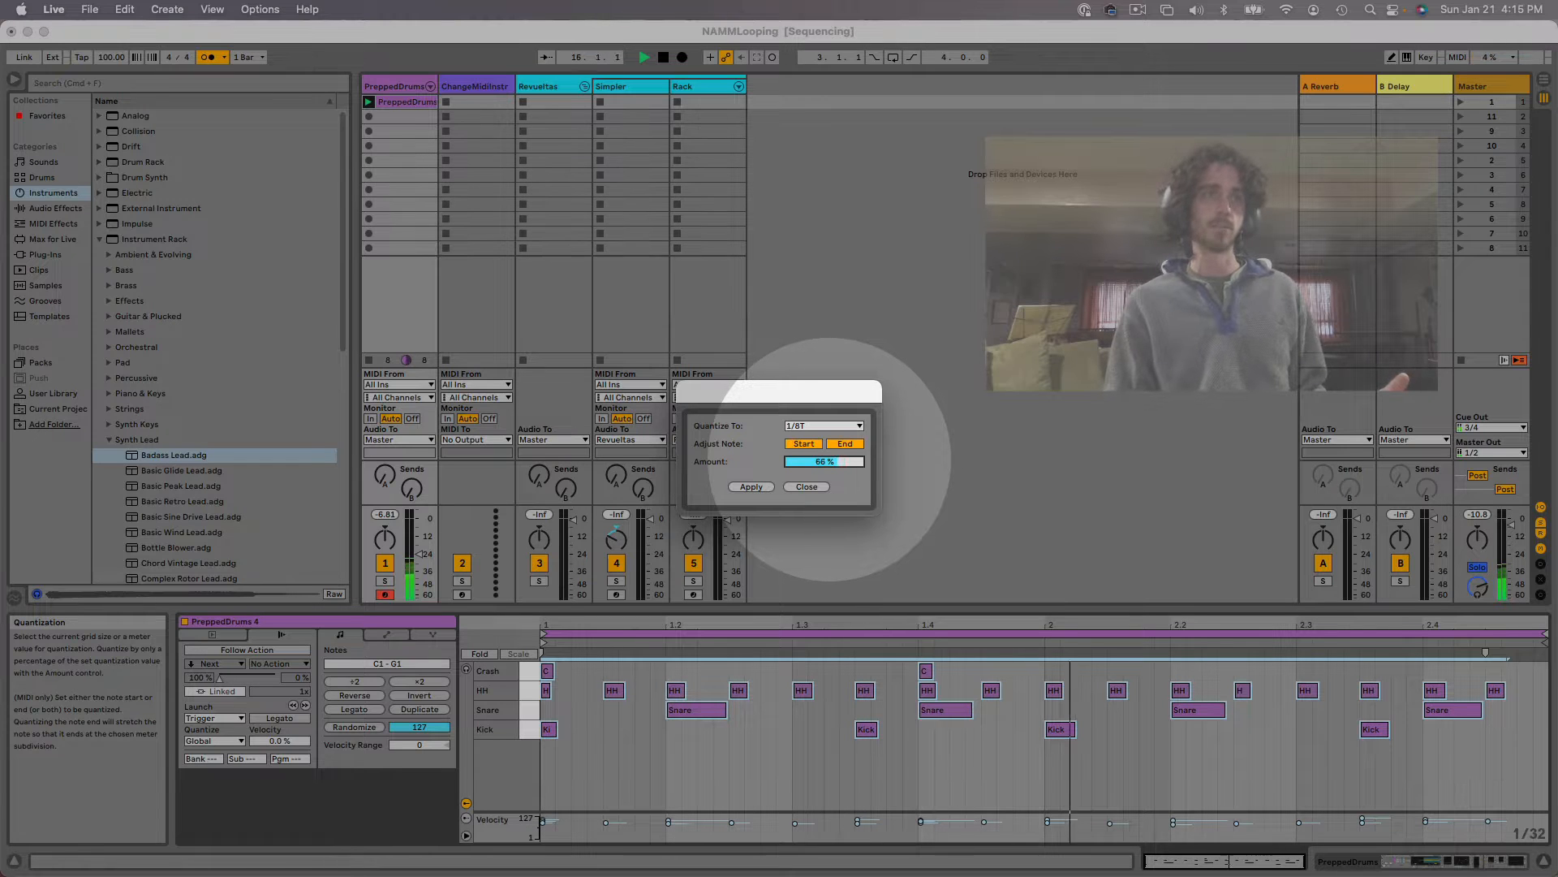
drag(829, 460, 829, 433)
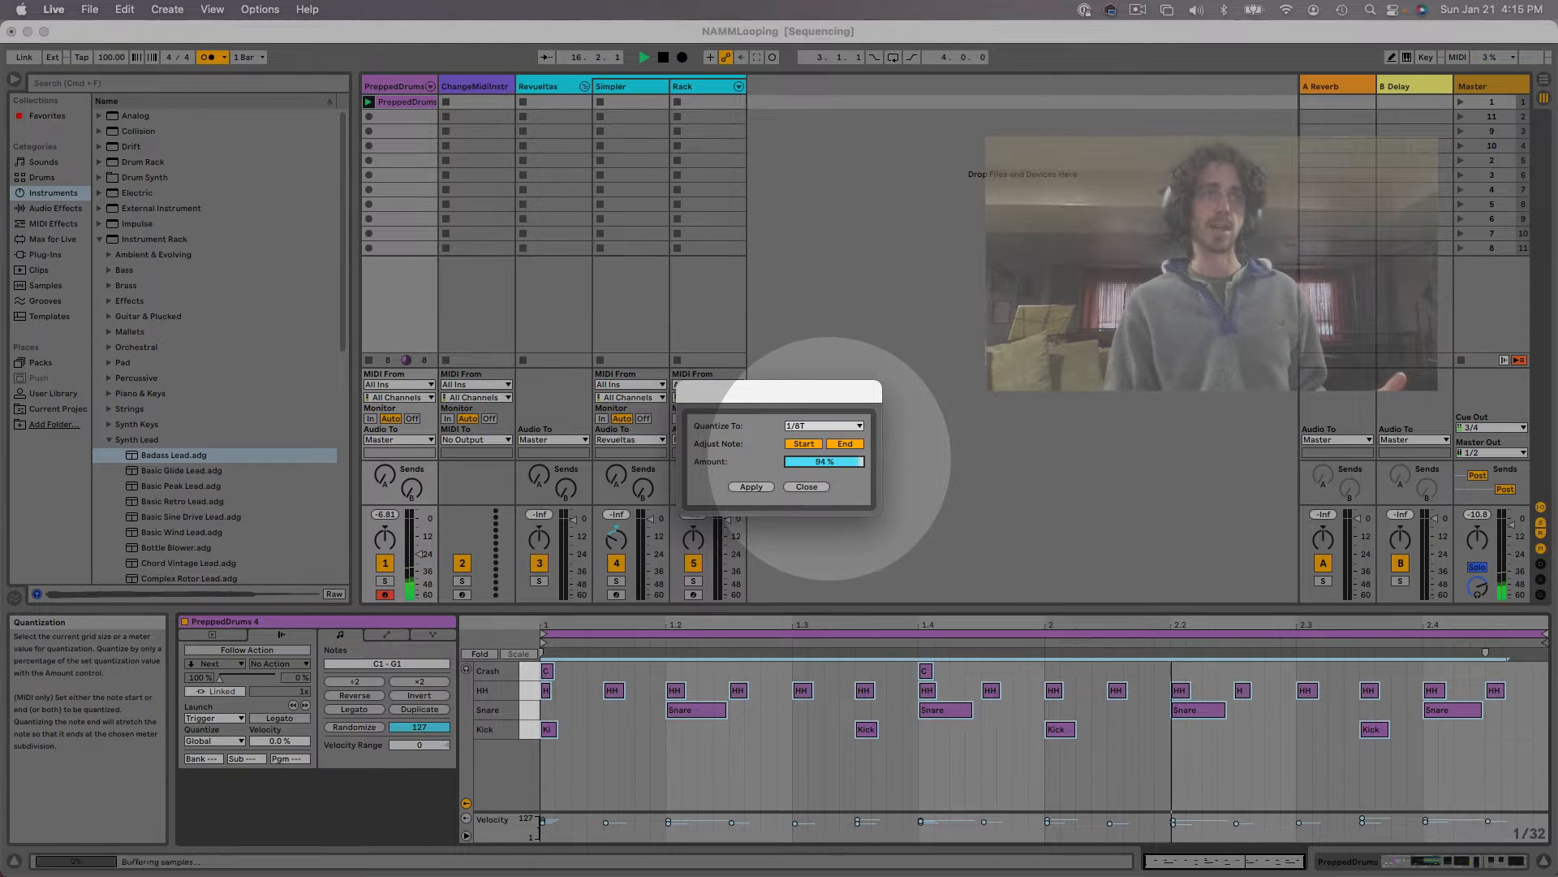
click(750, 487)
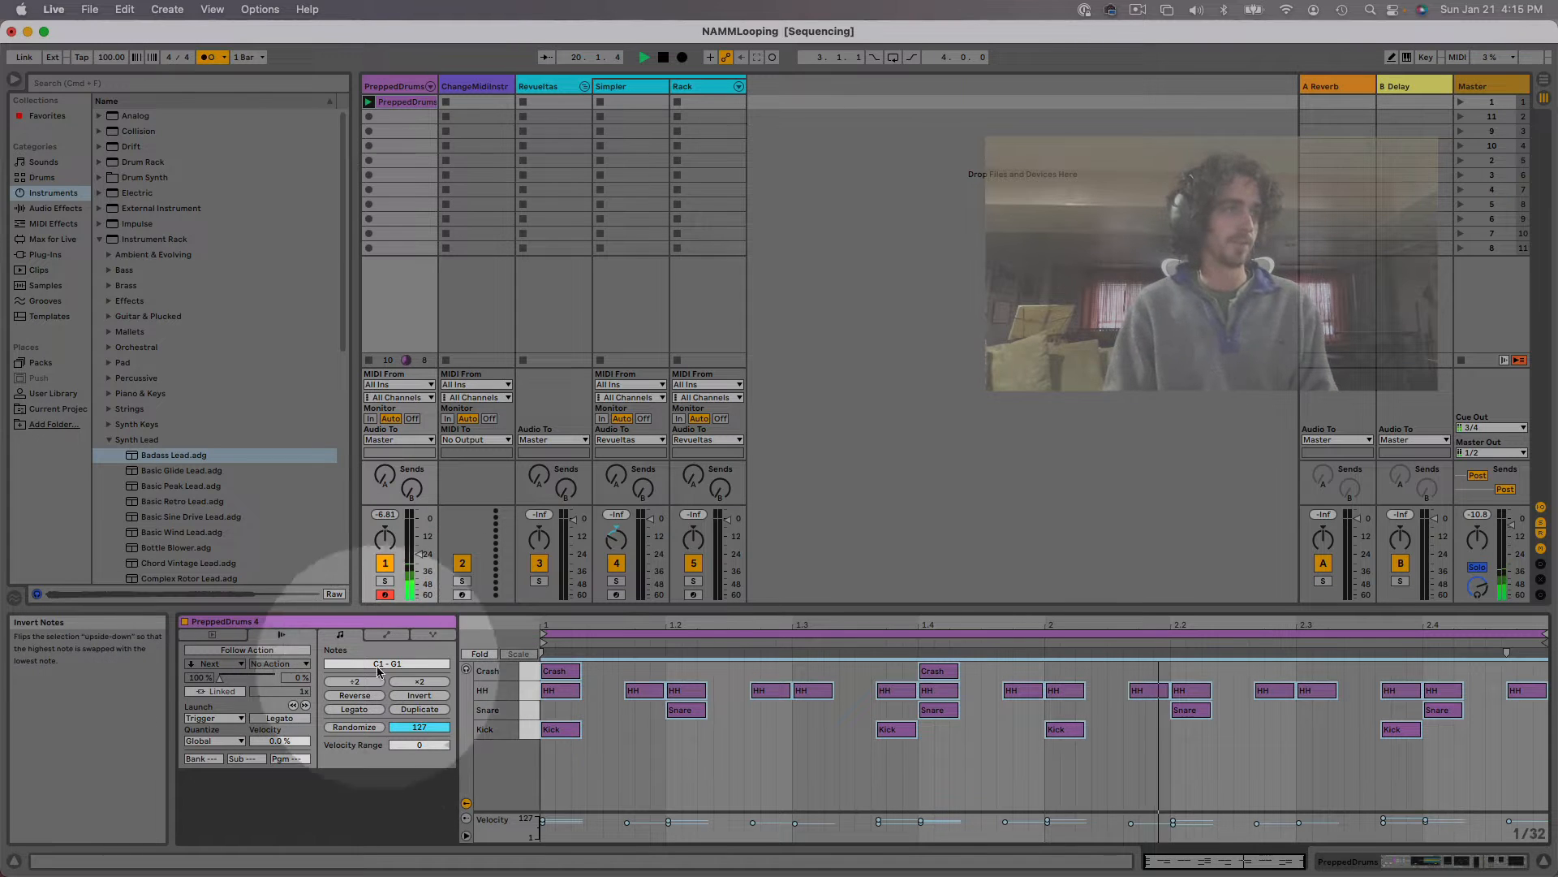
- Reverse and invert the selected drum notes, and try stretching them to half tempo before returning them to normal speed
click(354, 695)
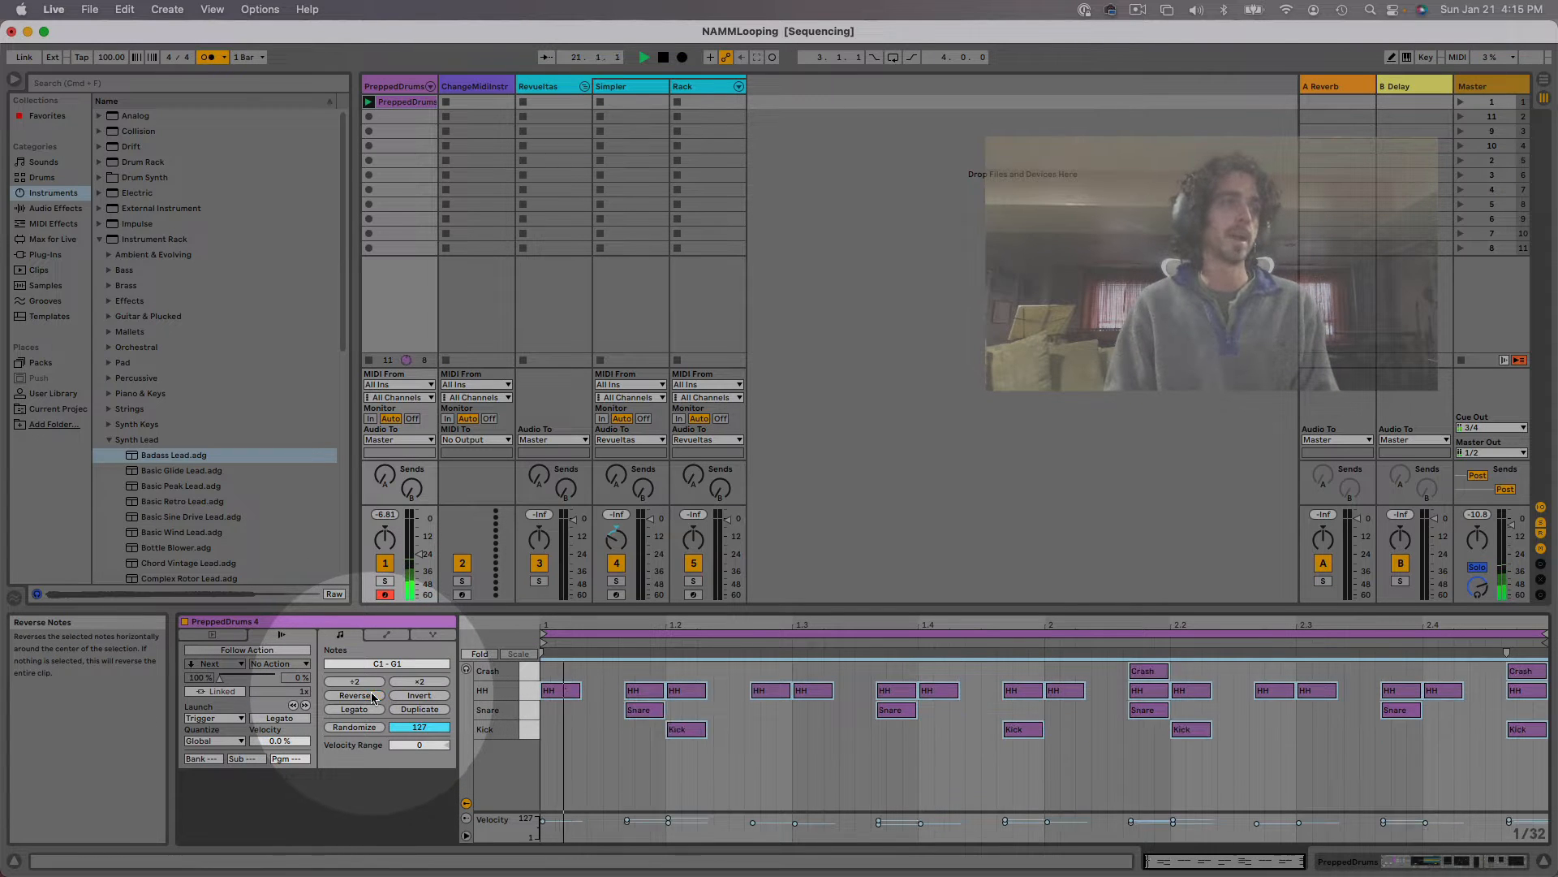
click(422, 697)
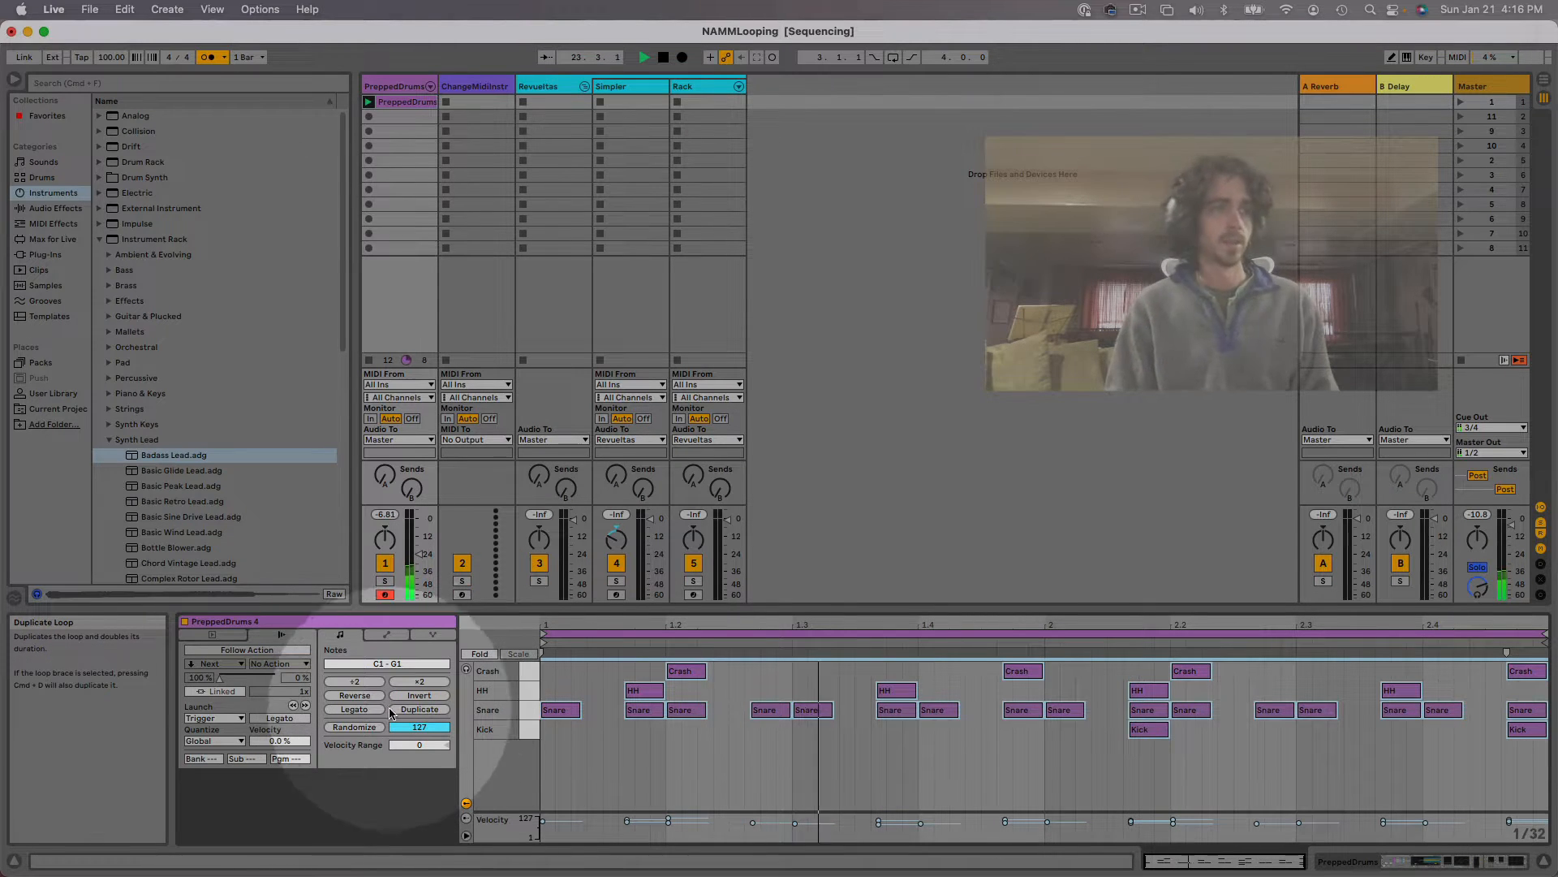
click(418, 683)
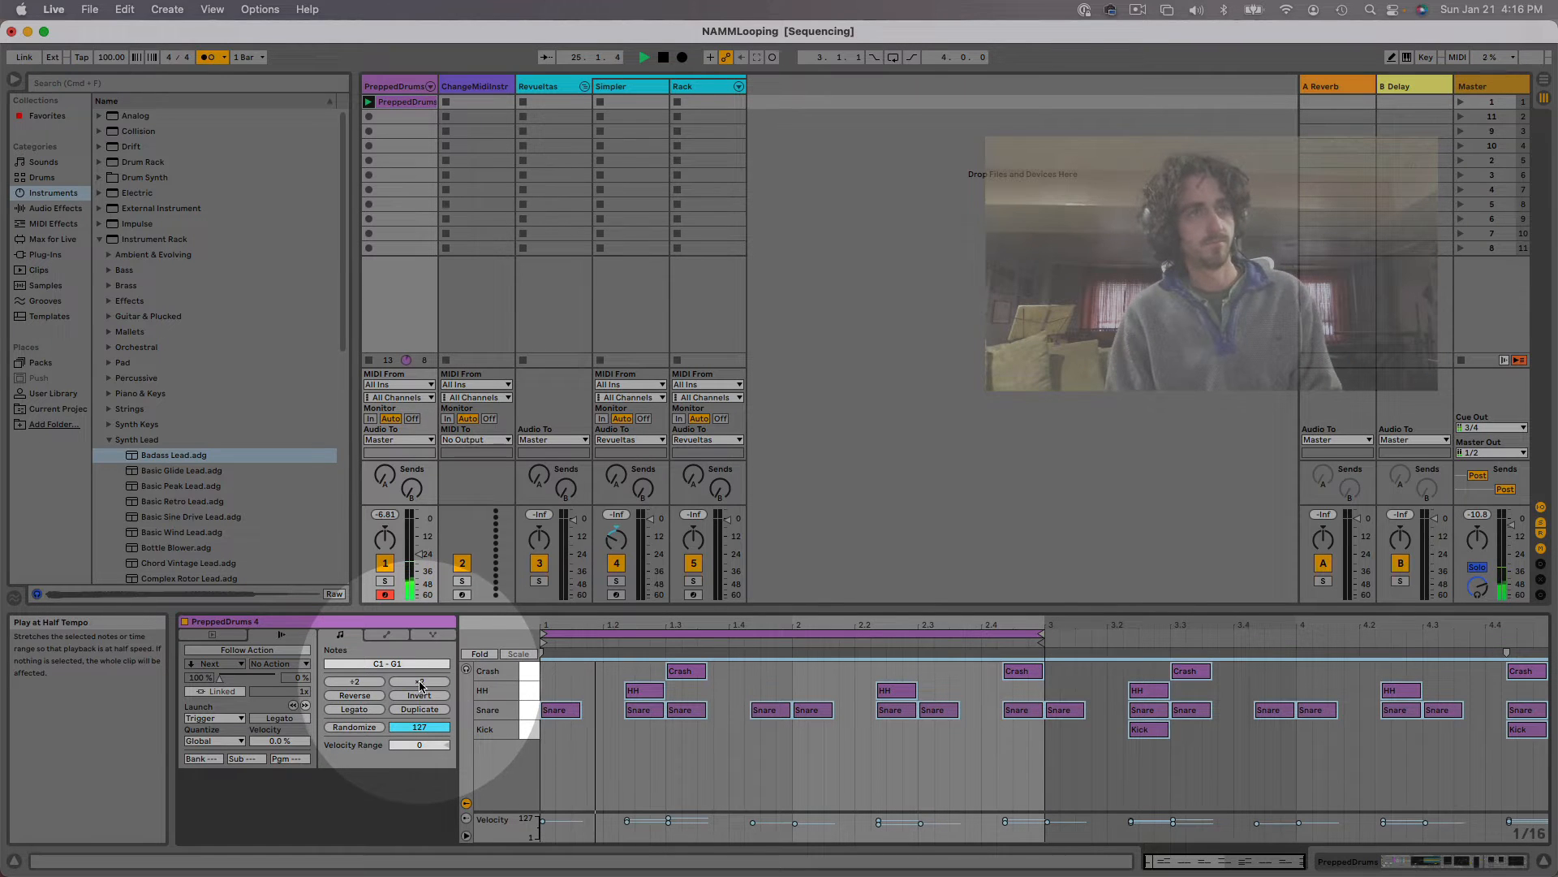
click(373, 683)
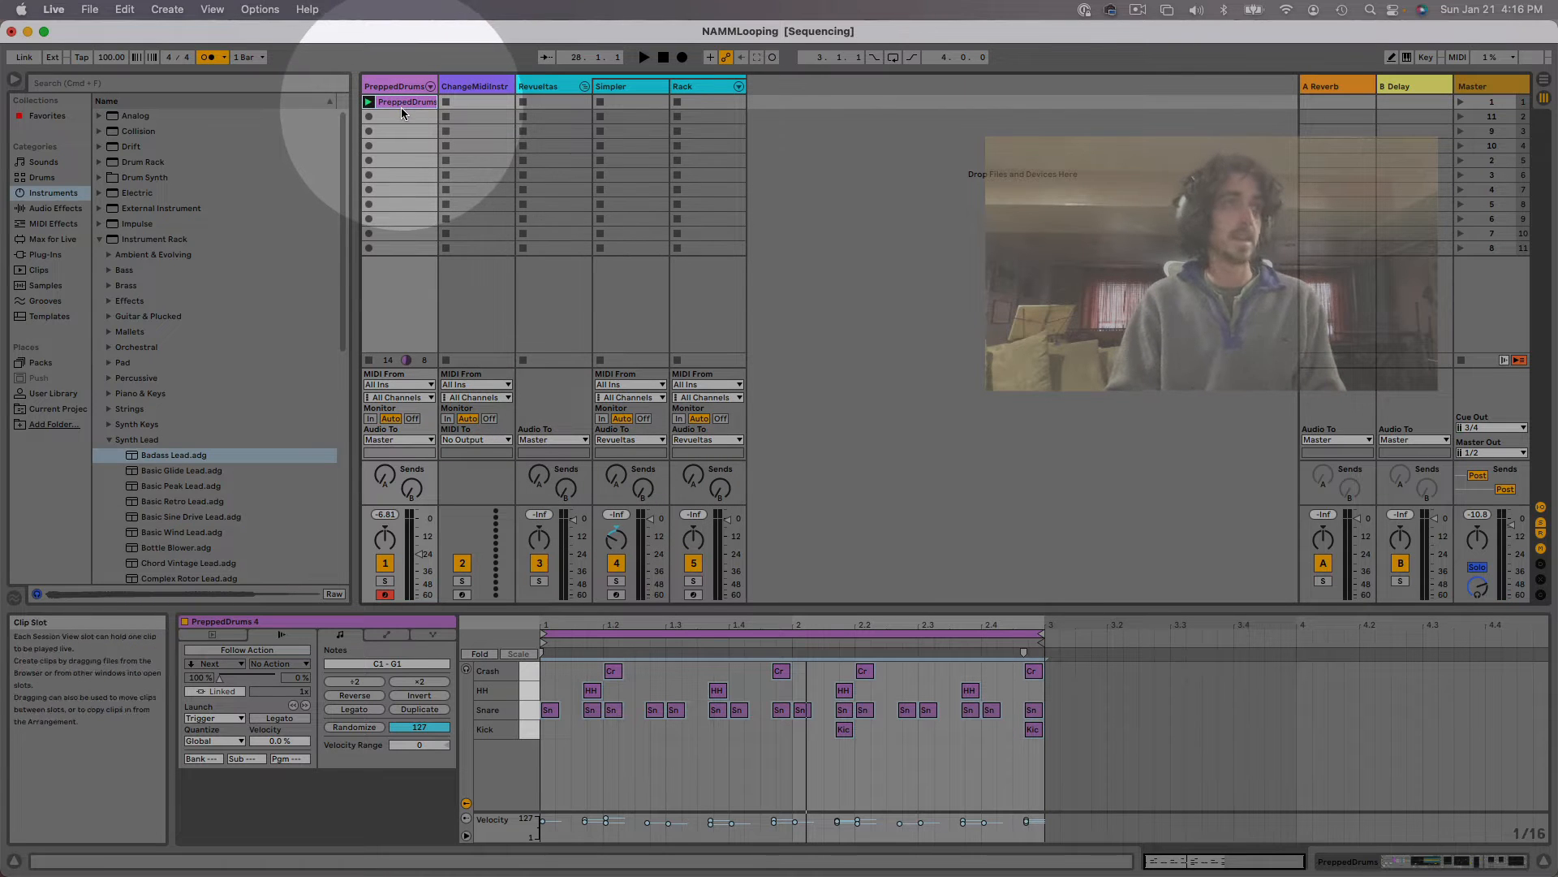
- Paste a copy of the drum clip into the first slot of the ChangeMidiInstrument track and play it with the Badass Lead.adg instrument
click(468, 104)
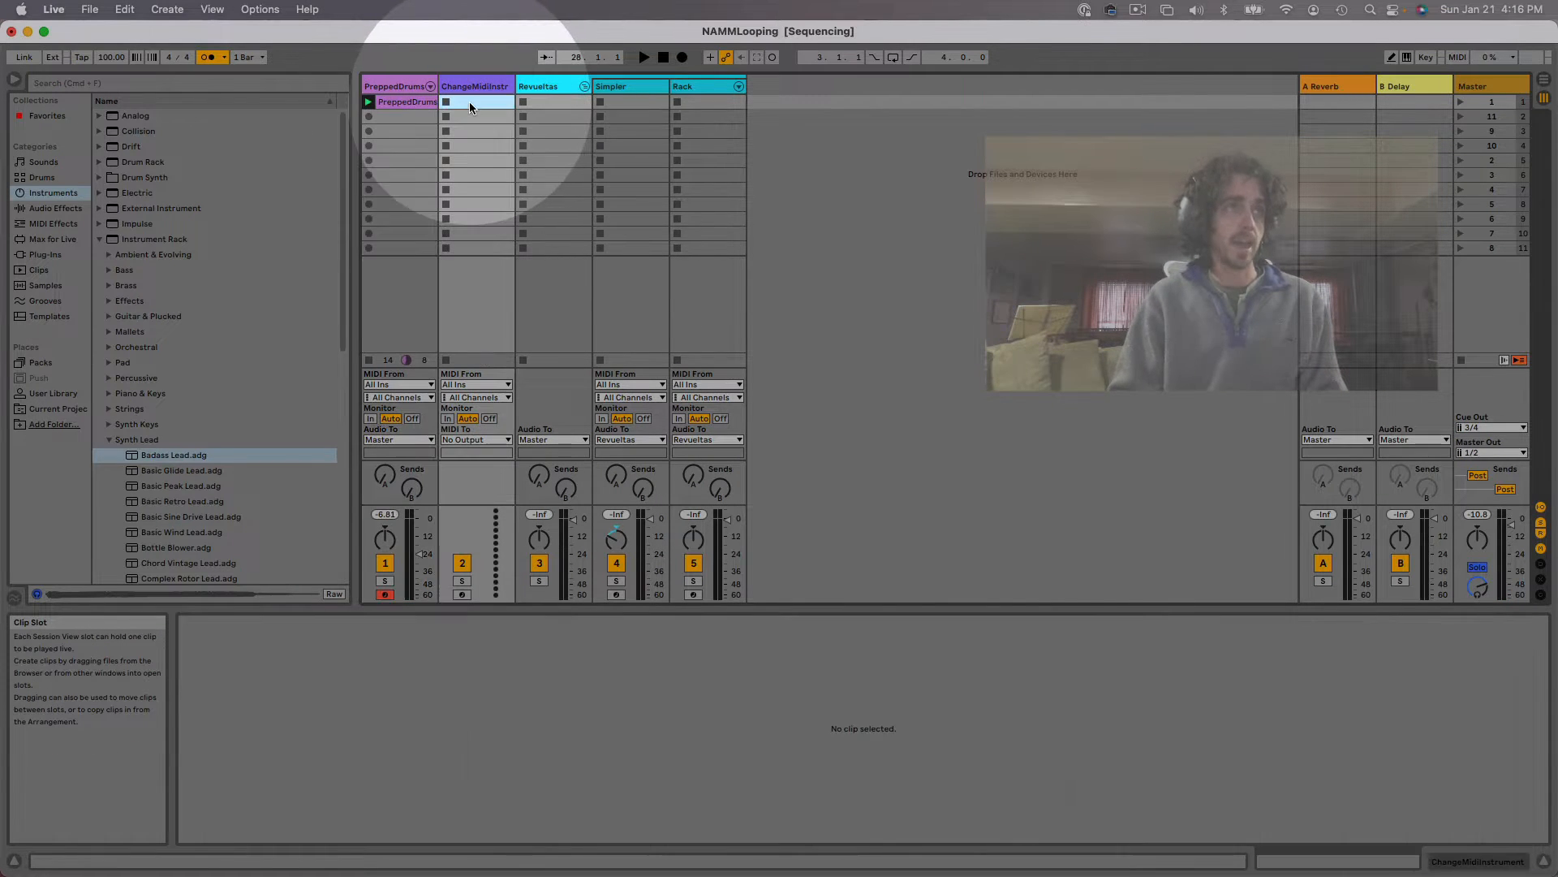
key(super+v)
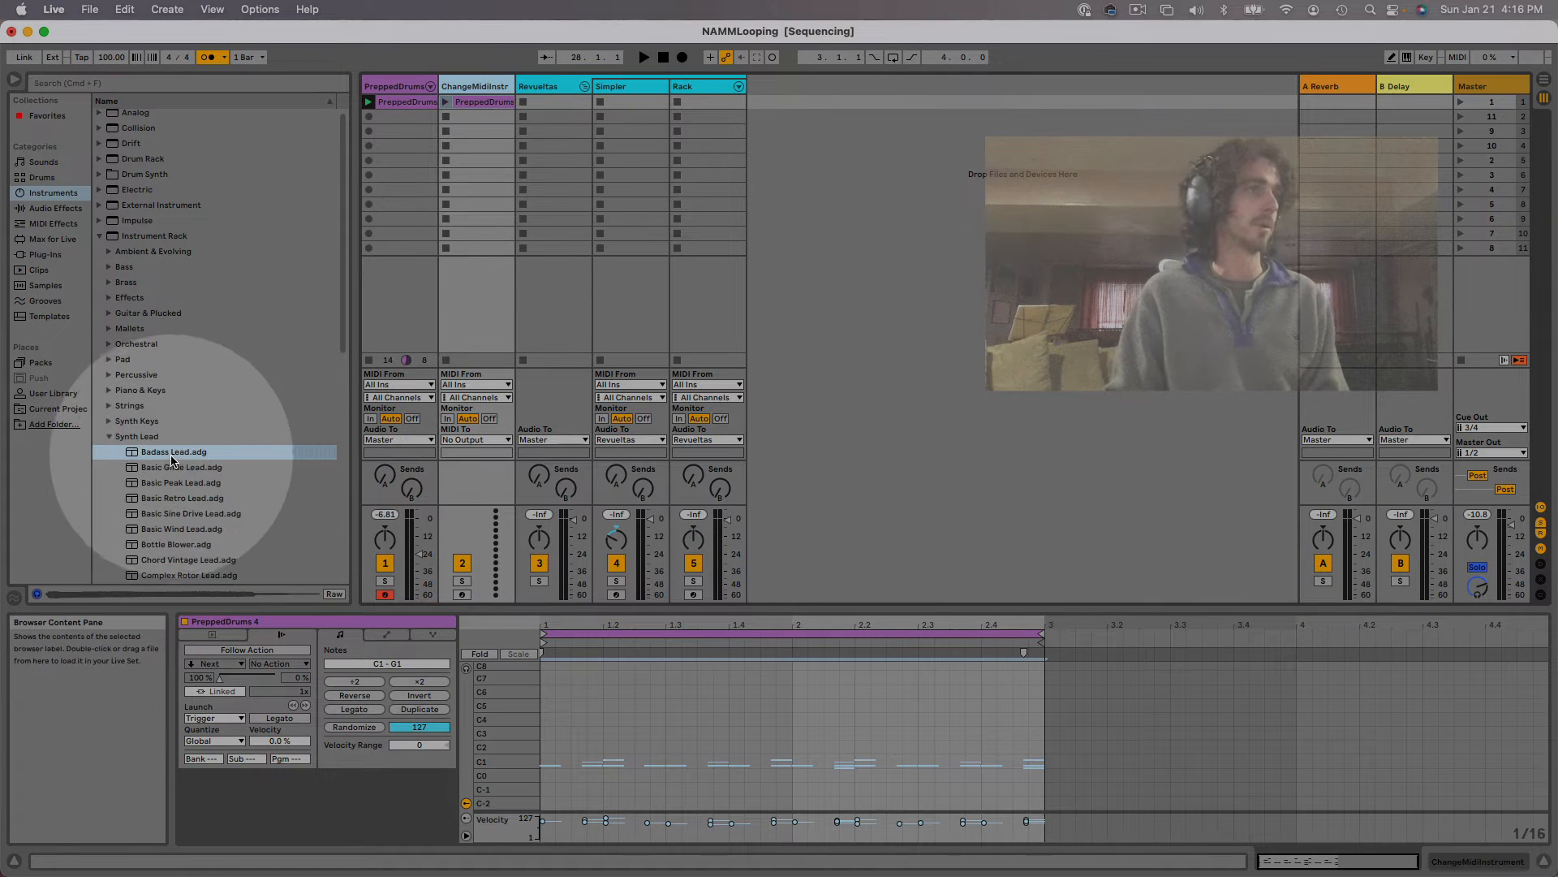
click(167, 455)
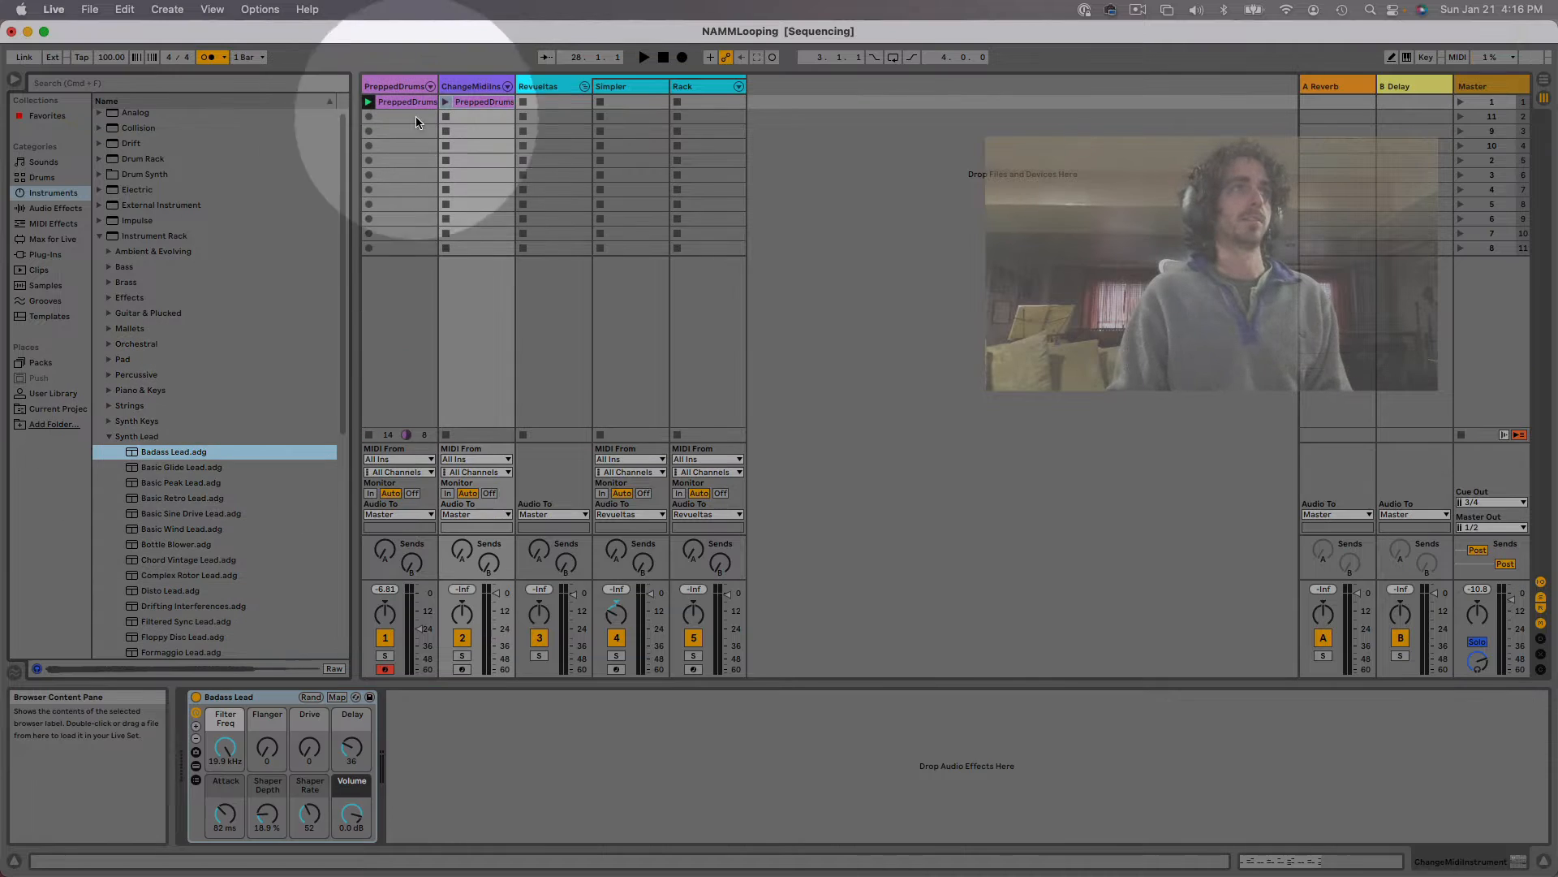
click(445, 102)
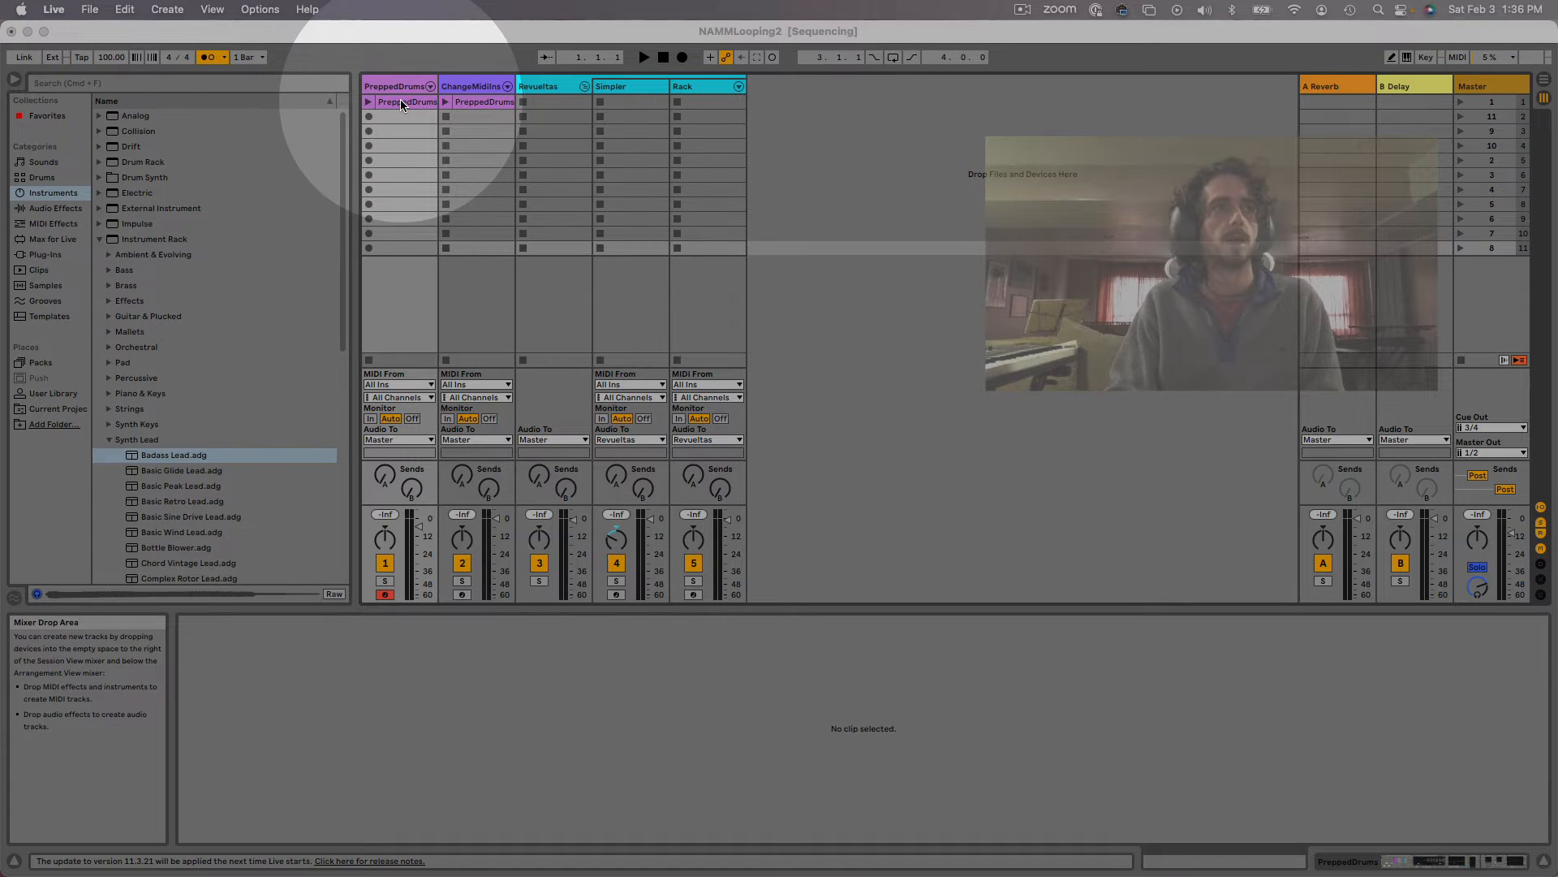
- Open the envelopes of the PreppedDrums clip and examine the controls available under MIDI Ctrl
click(401, 100)
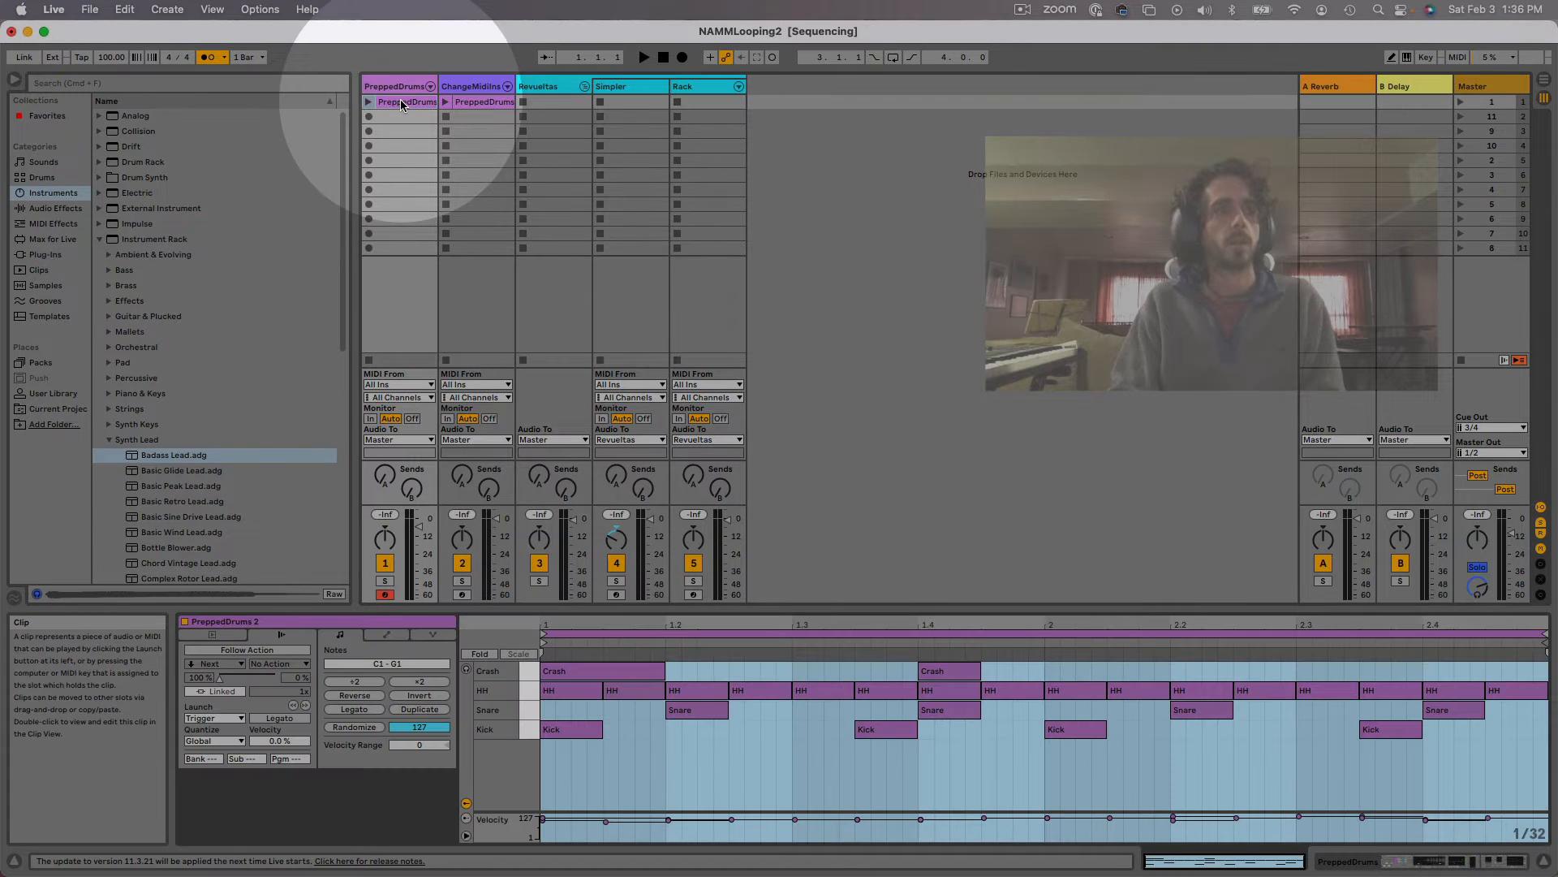
click(391, 634)
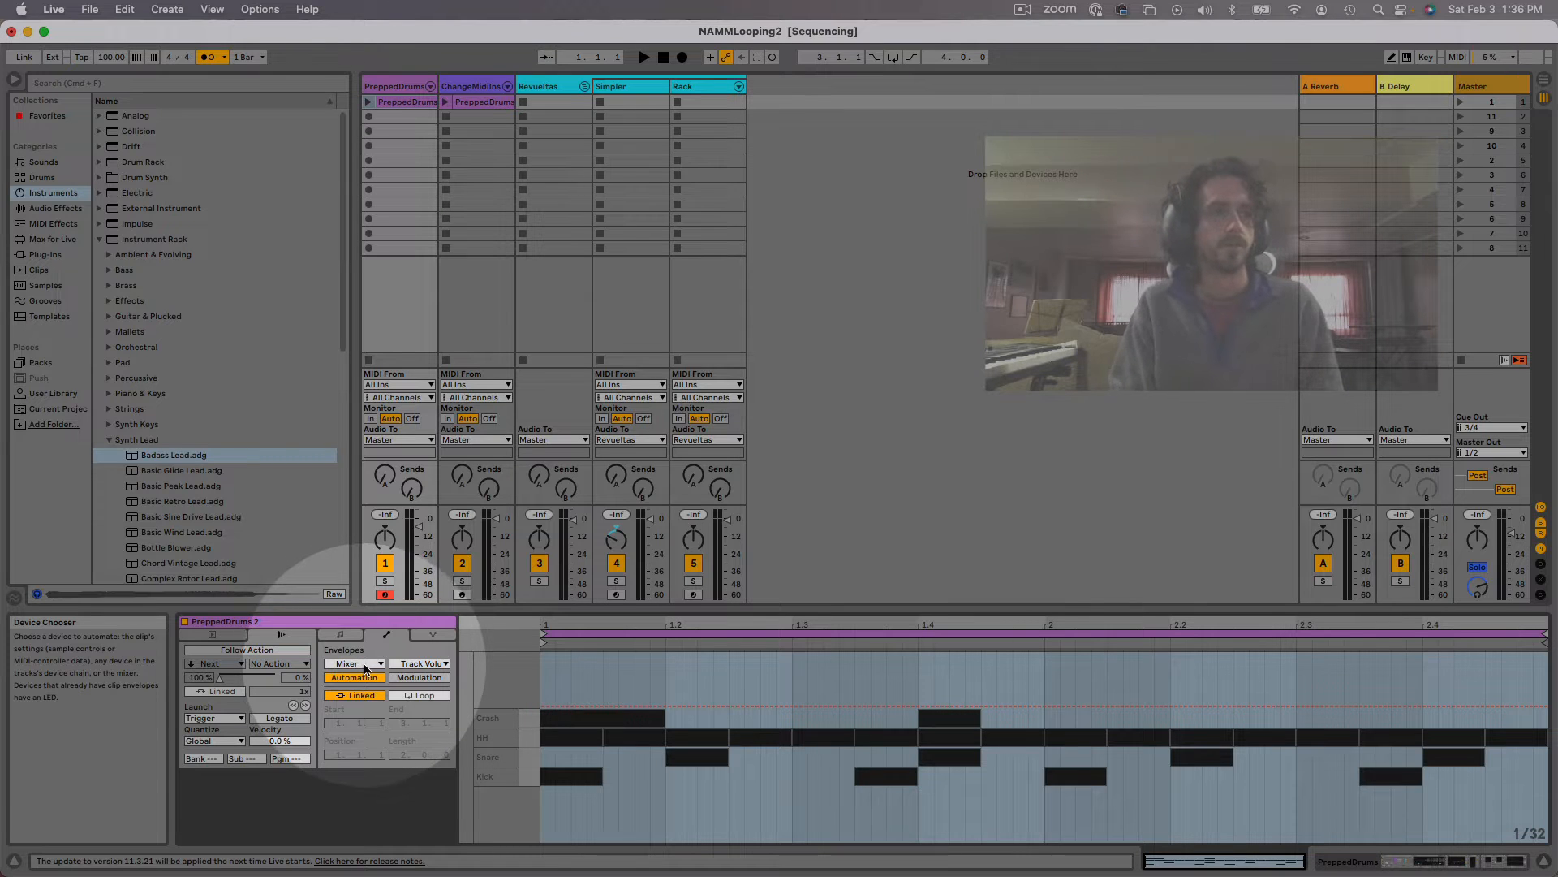
click(365, 667)
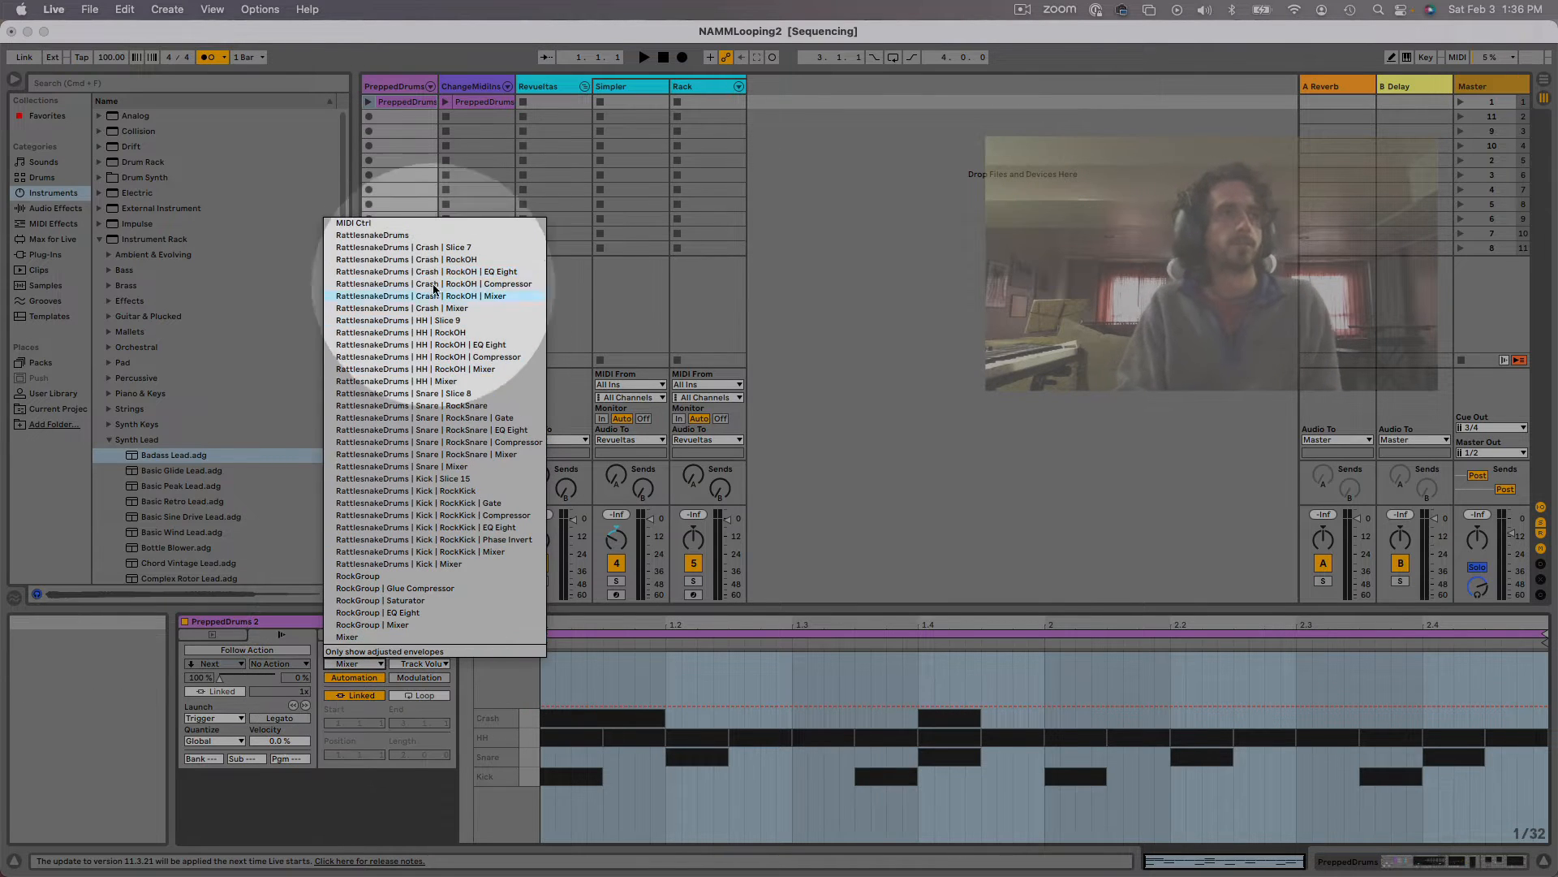
click(397, 222)
click(422, 663)
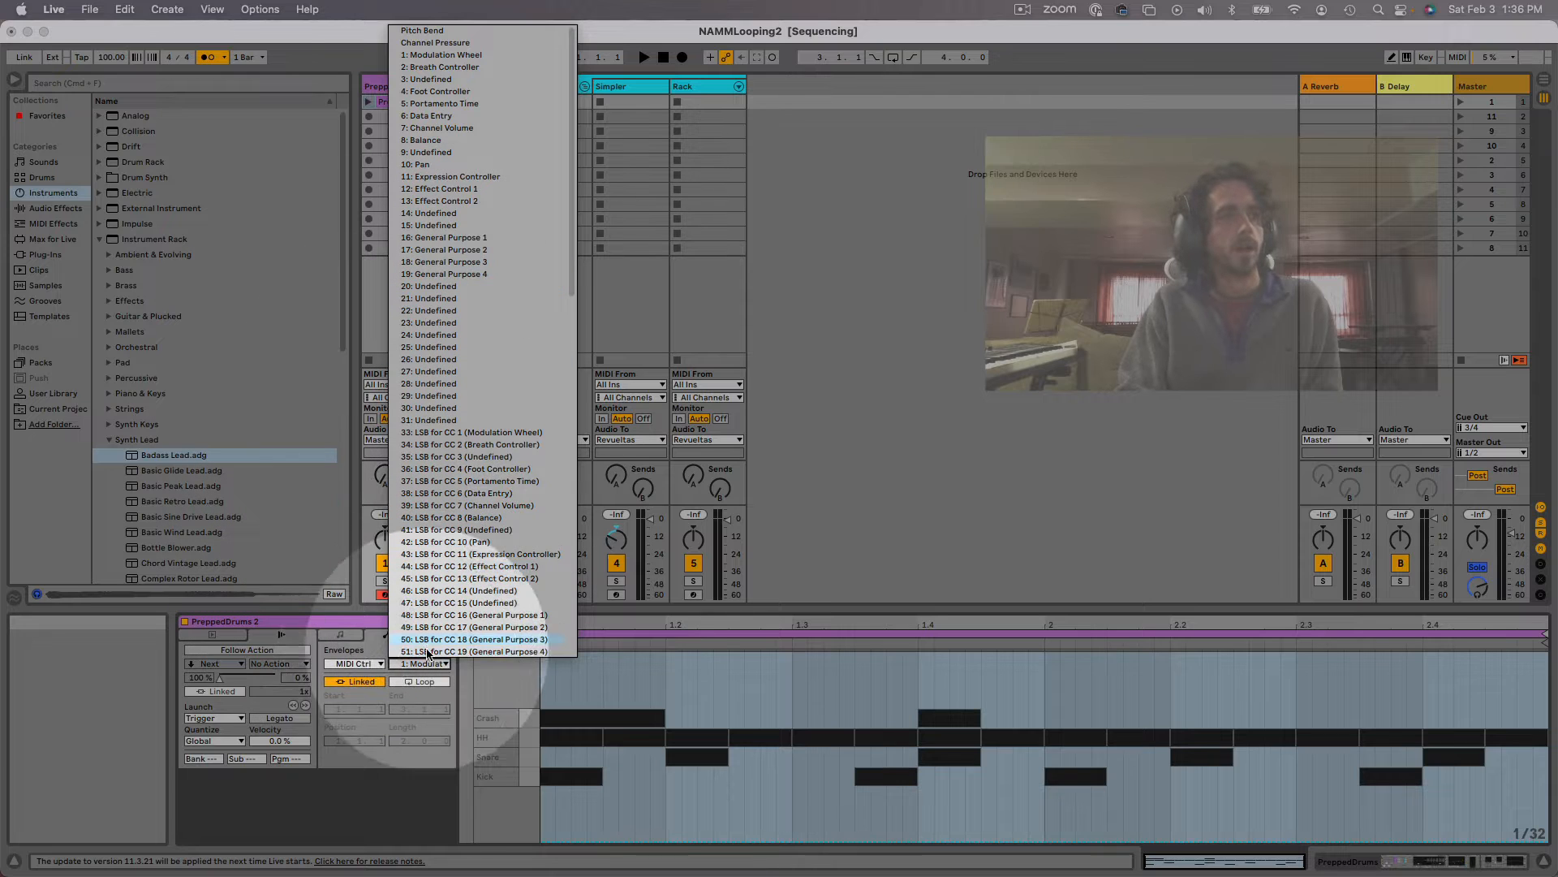
- Switch the clip's envelope device to Mixer and examine the controls it offers
click(366, 664)
click(366, 664)
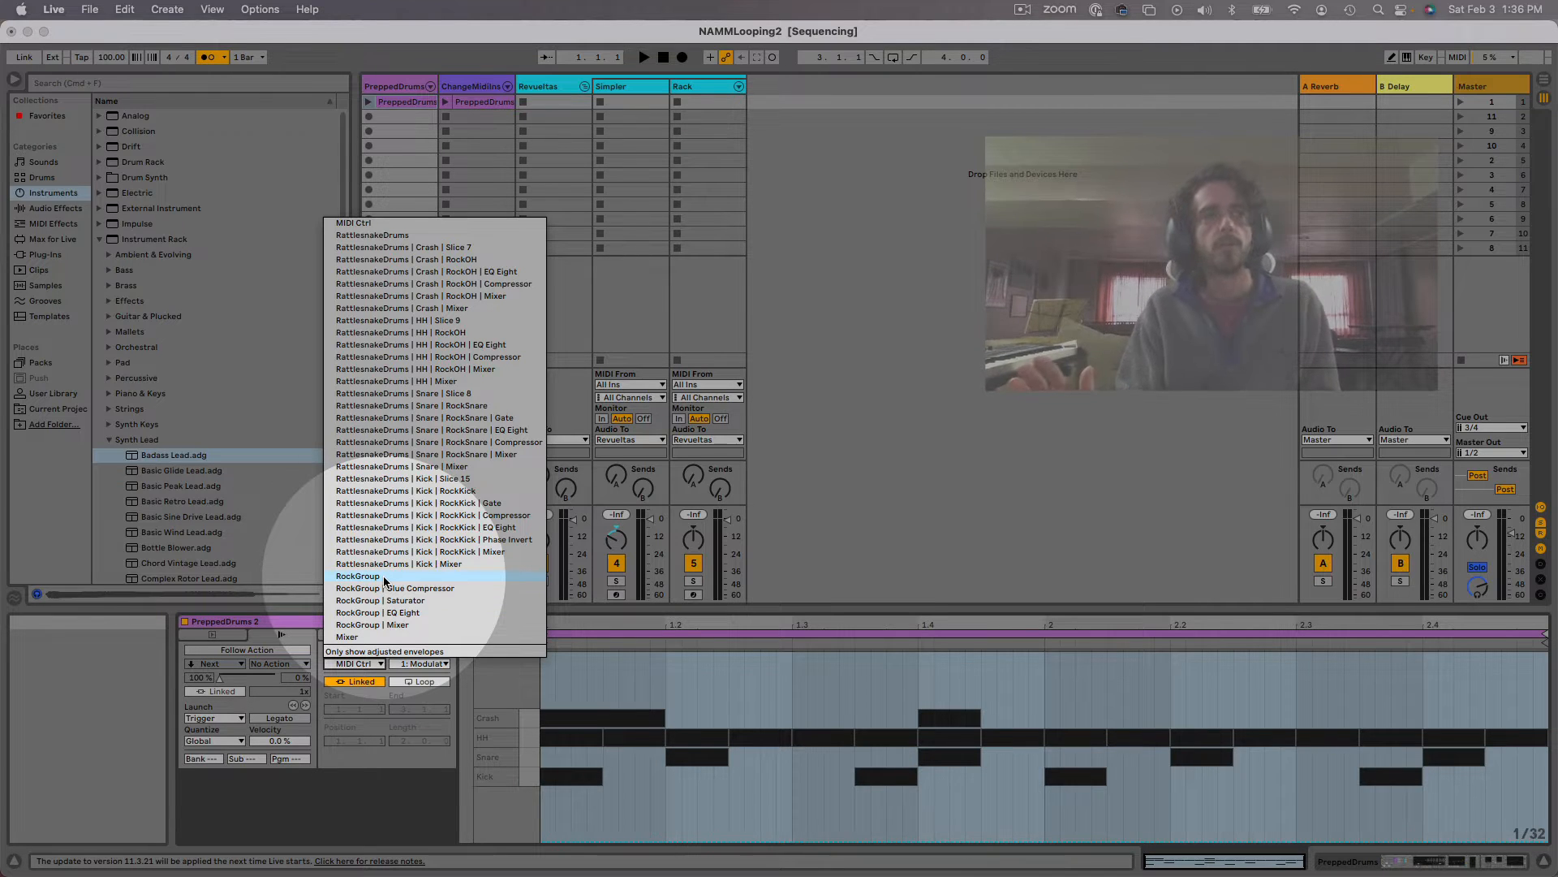
click(375, 638)
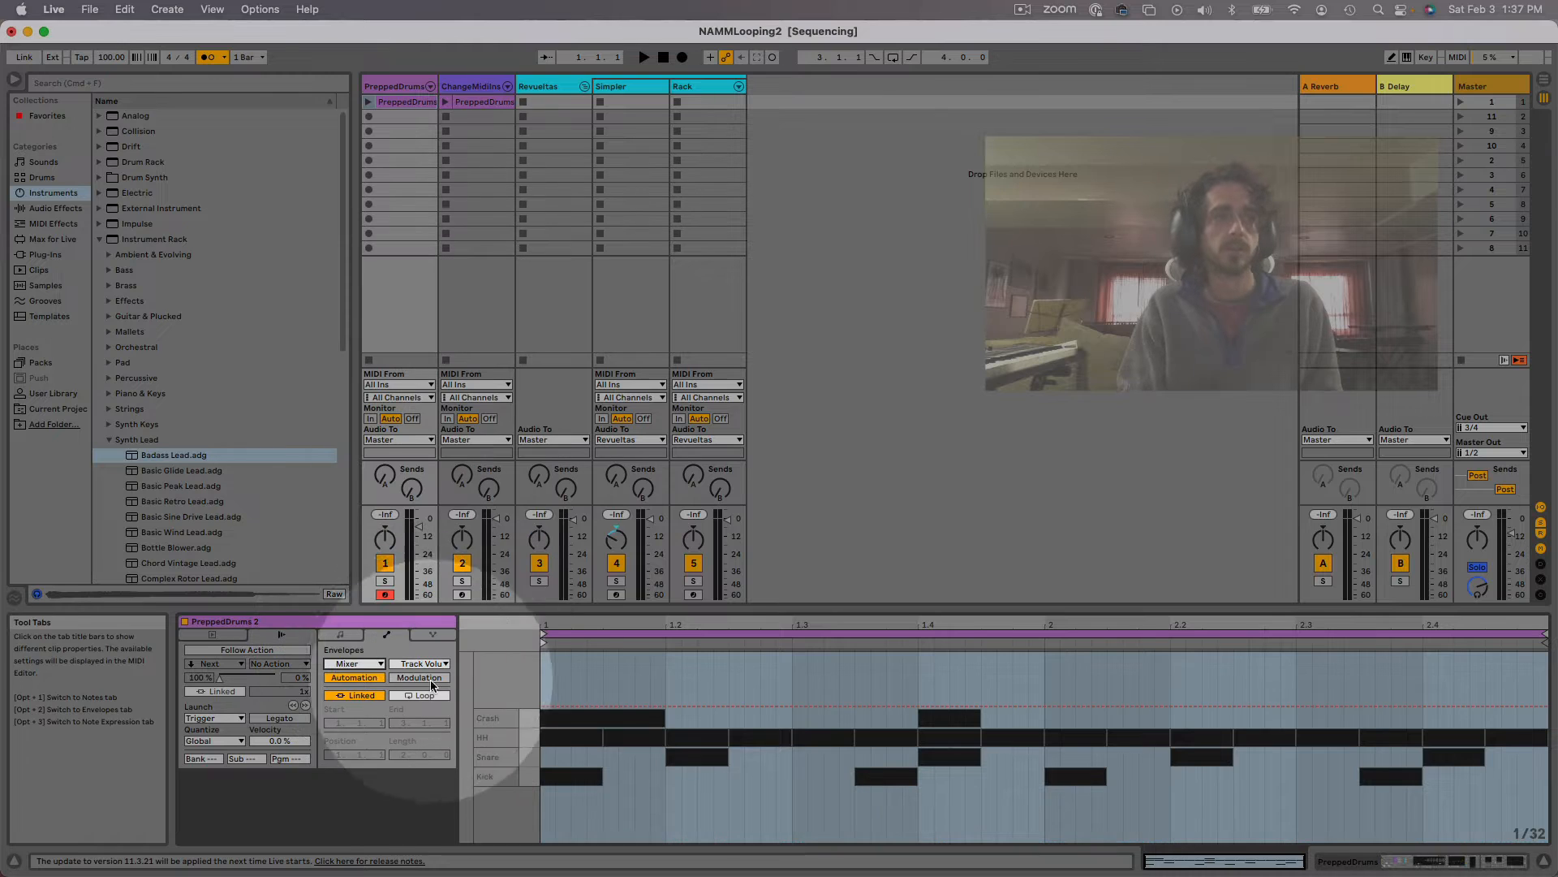
click(427, 667)
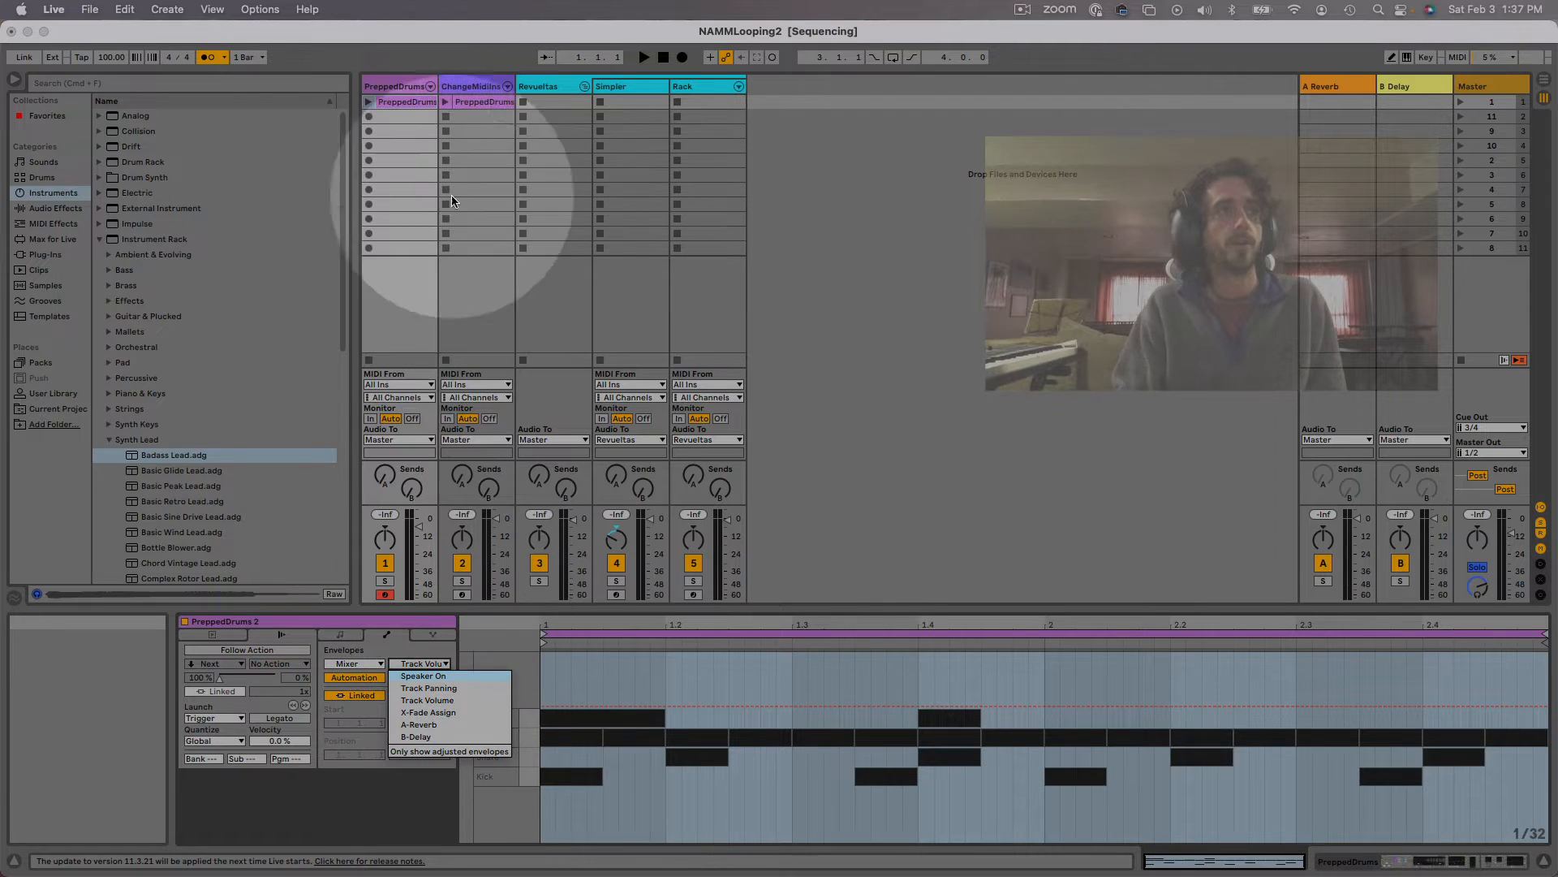
click(369, 105)
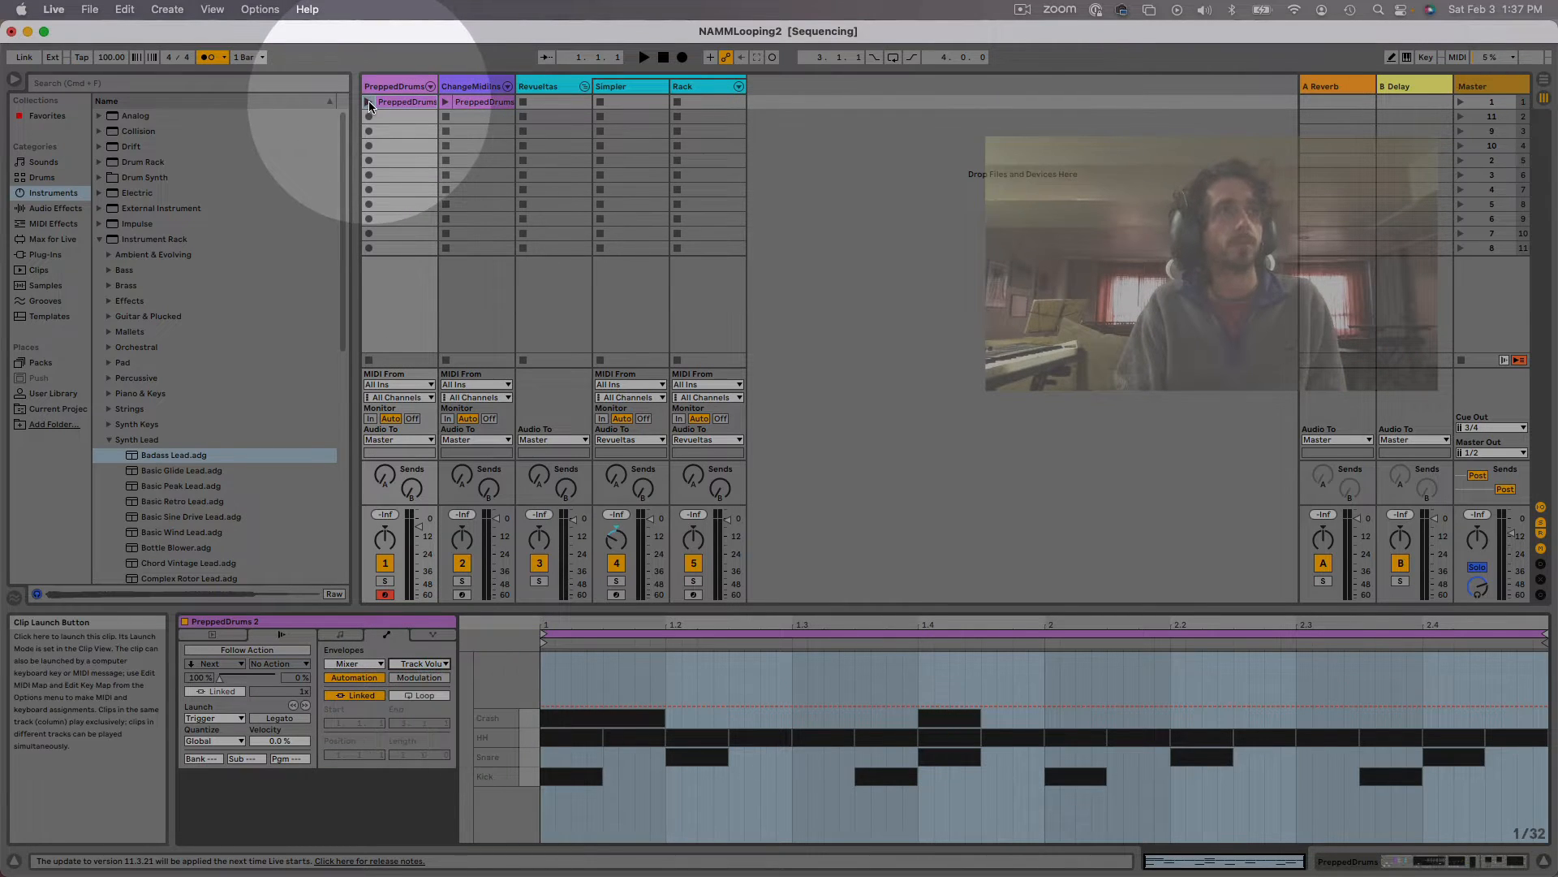
- Launch the PreppedDrums clip and switch its Mixer Speaker On envelope to Off and back to On
click(369, 102)
click(420, 663)
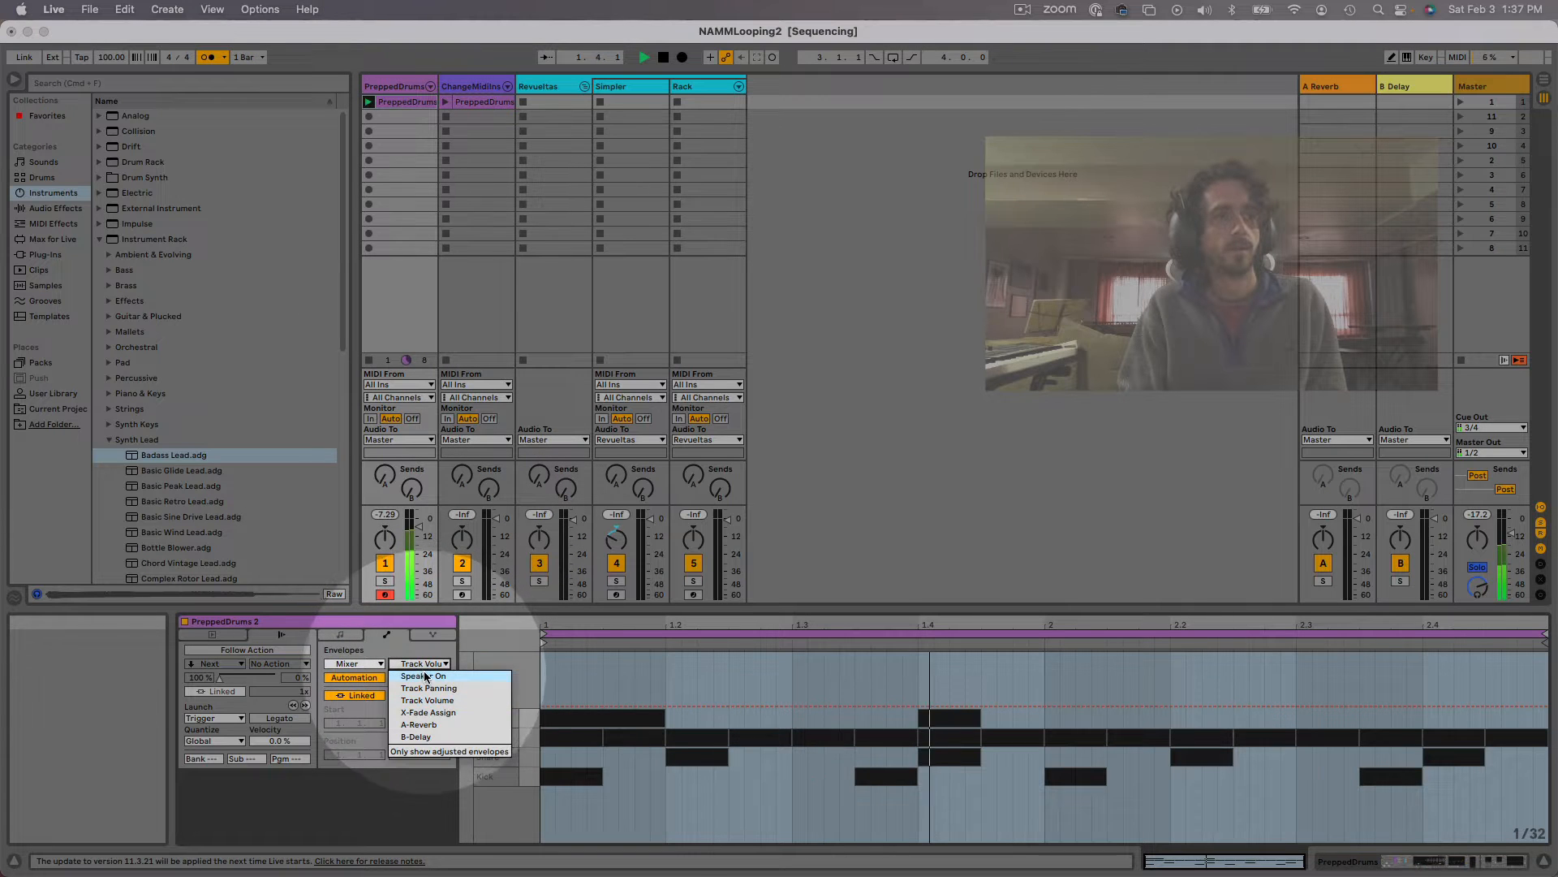
click(425, 676)
drag(686, 706, 687, 793)
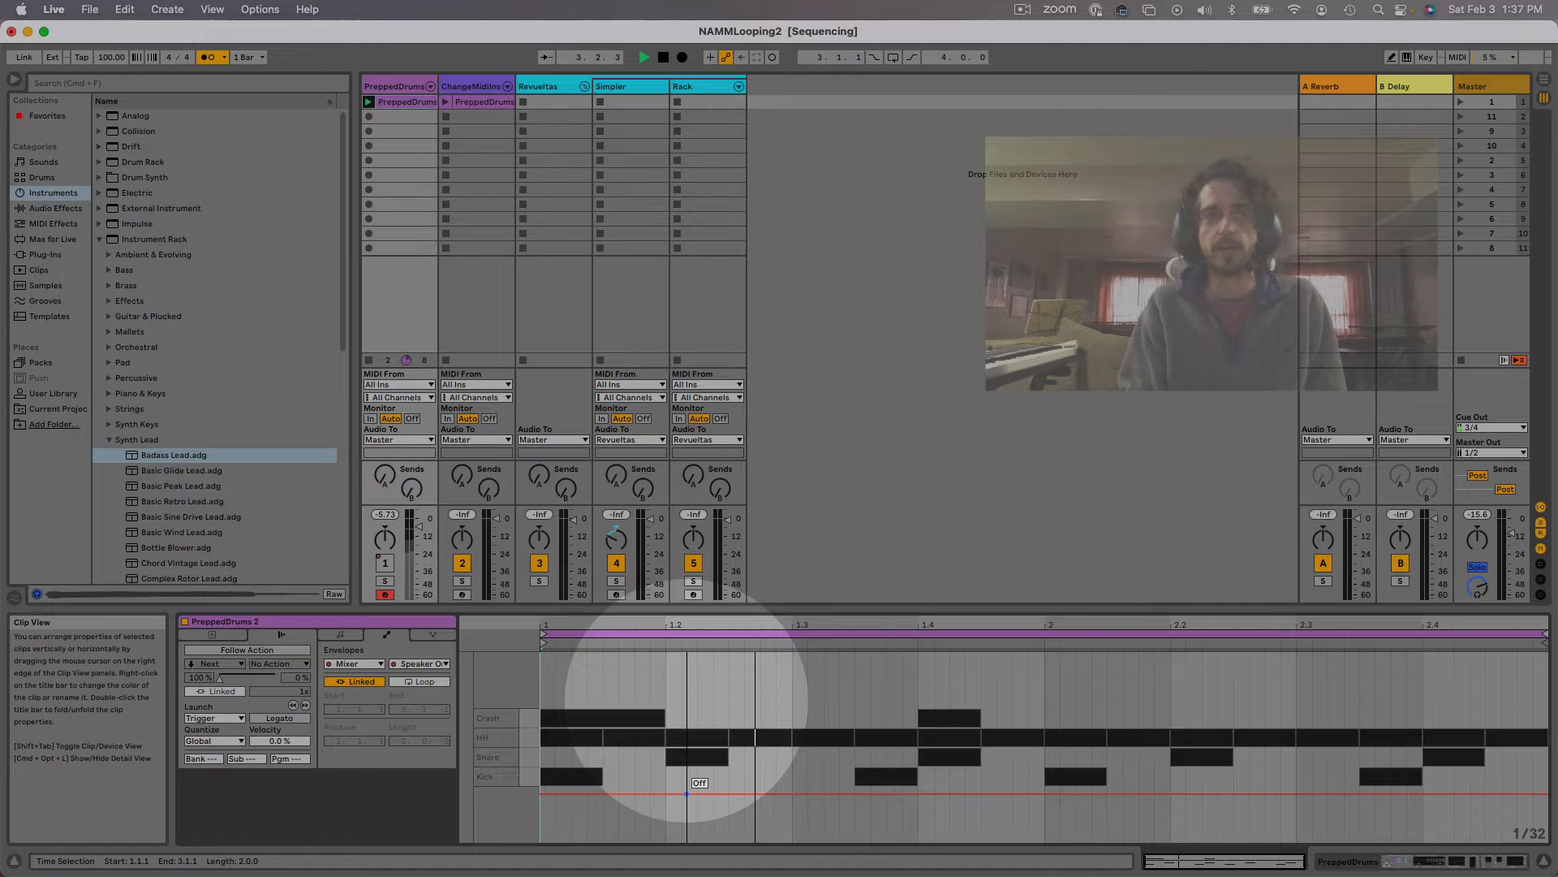
drag(687, 793, 694, 700)
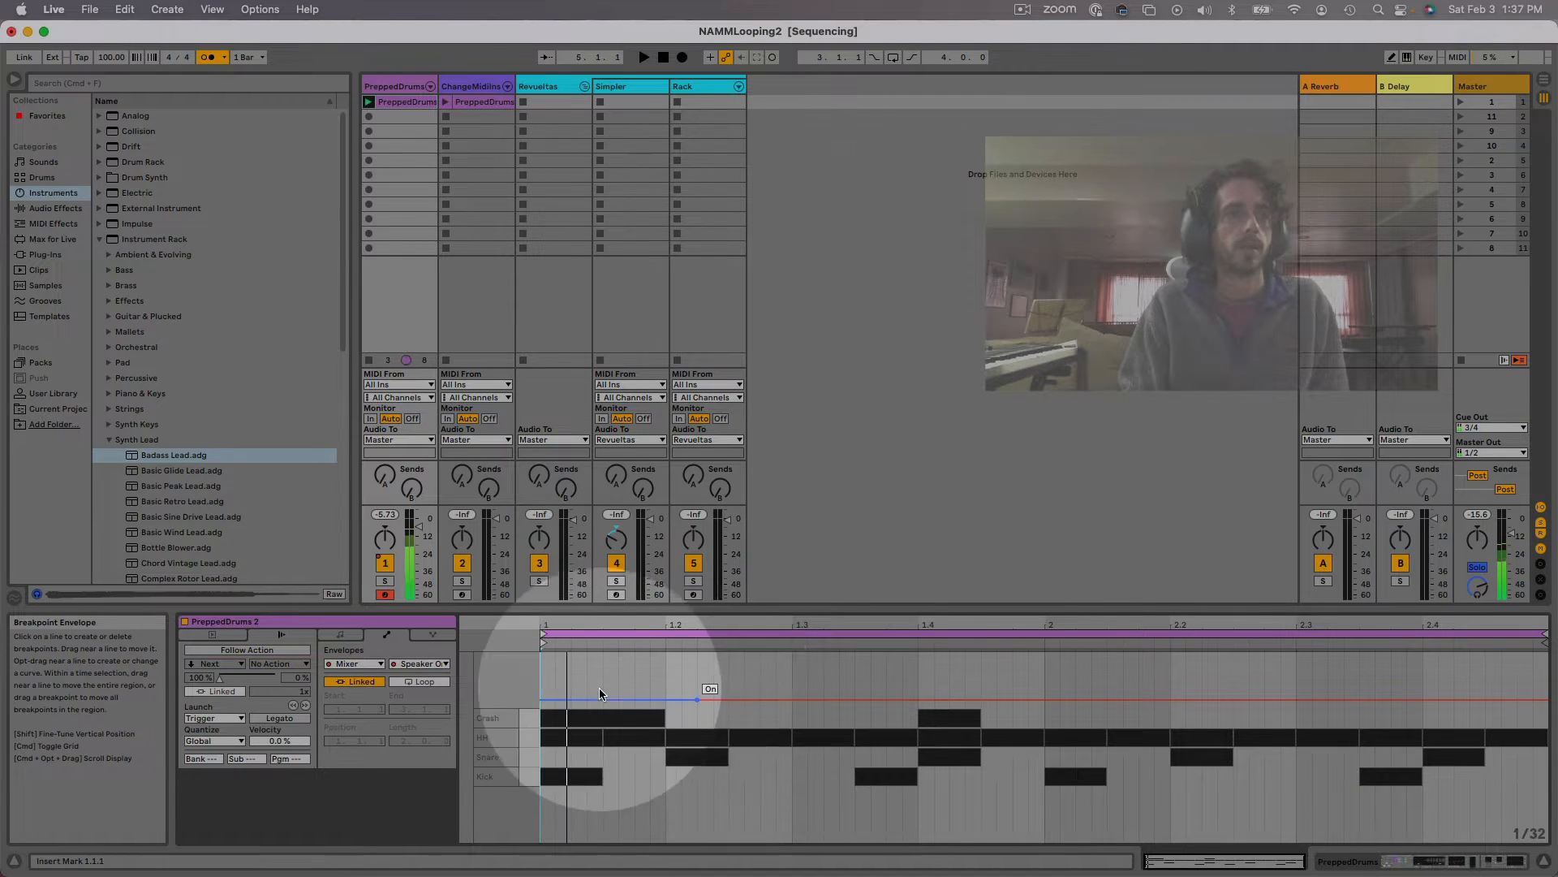
- Play the clip and display its Track Panning envelope
key(space)
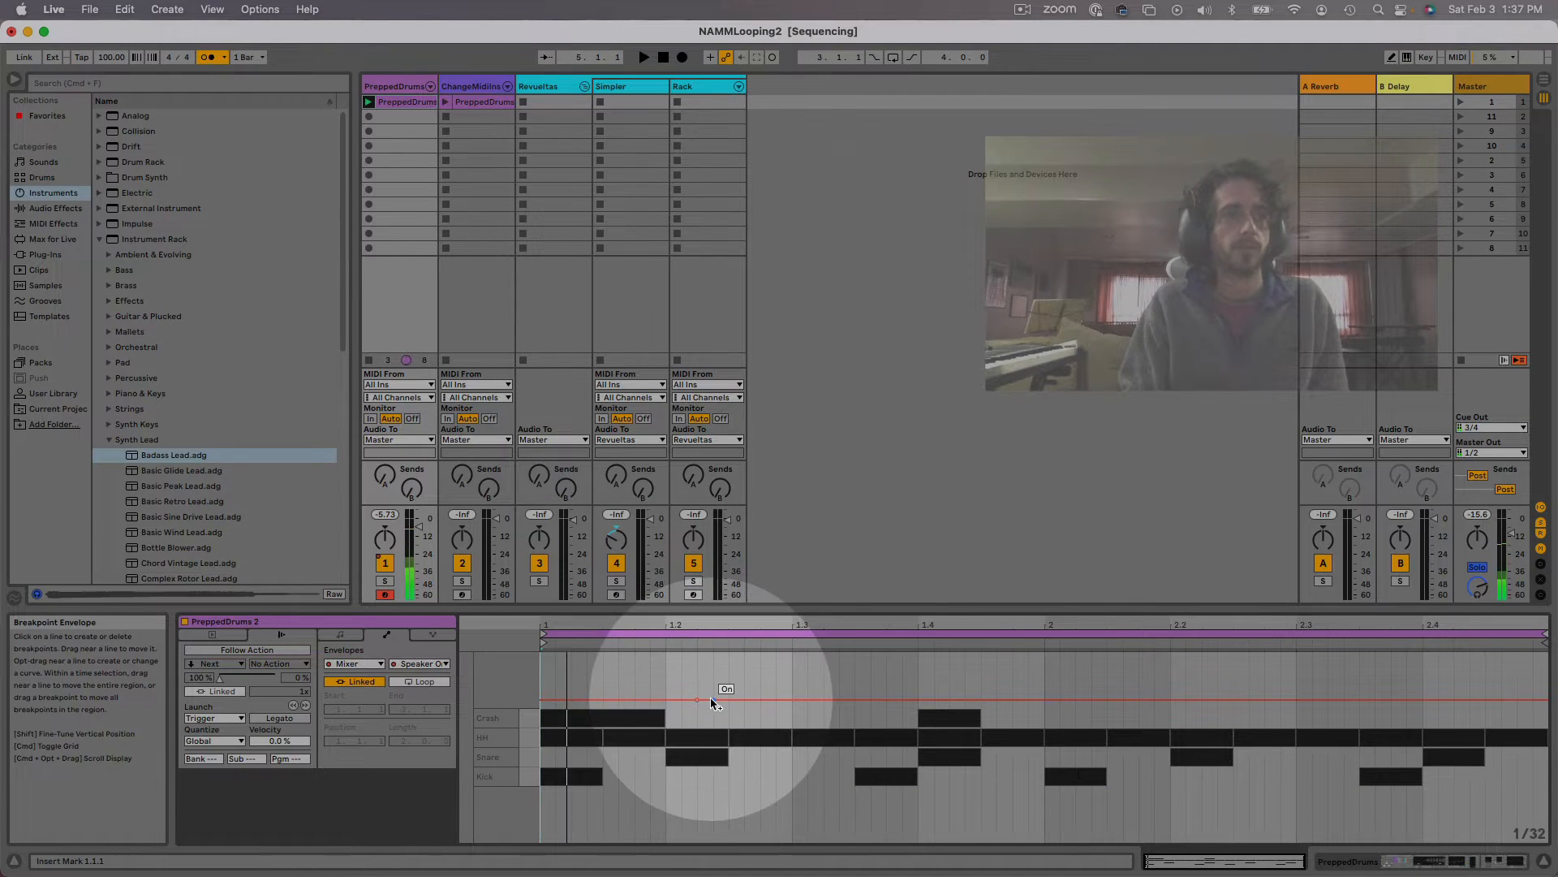
click(422, 663)
click(439, 686)
- Try raising the clip's Mixer A-Reverb send envelope during playback, and return it to -inf dB
click(438, 664)
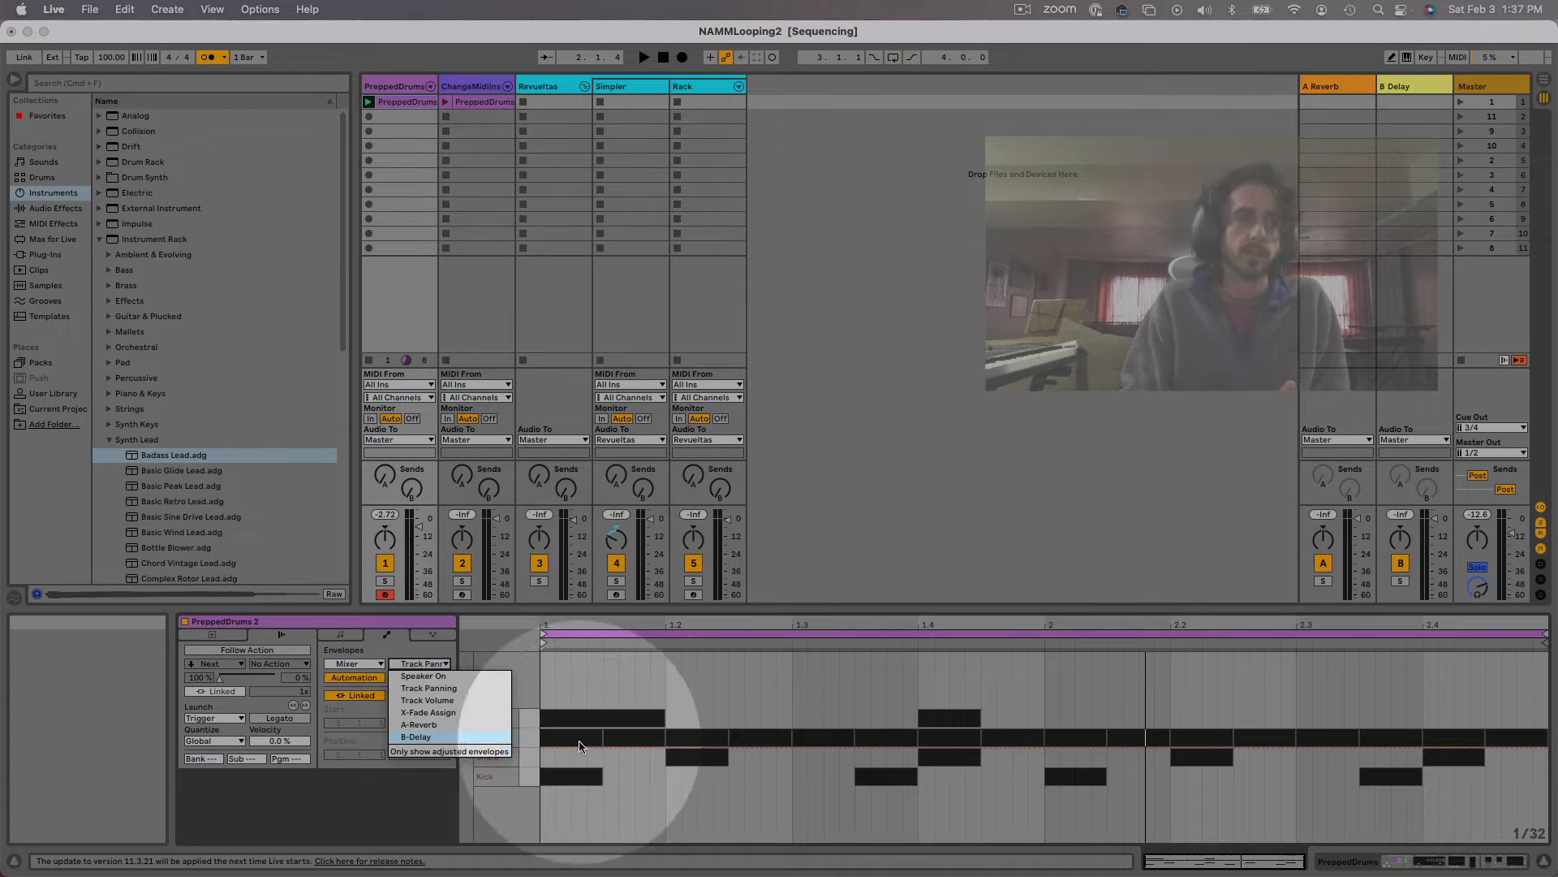
click(423, 725)
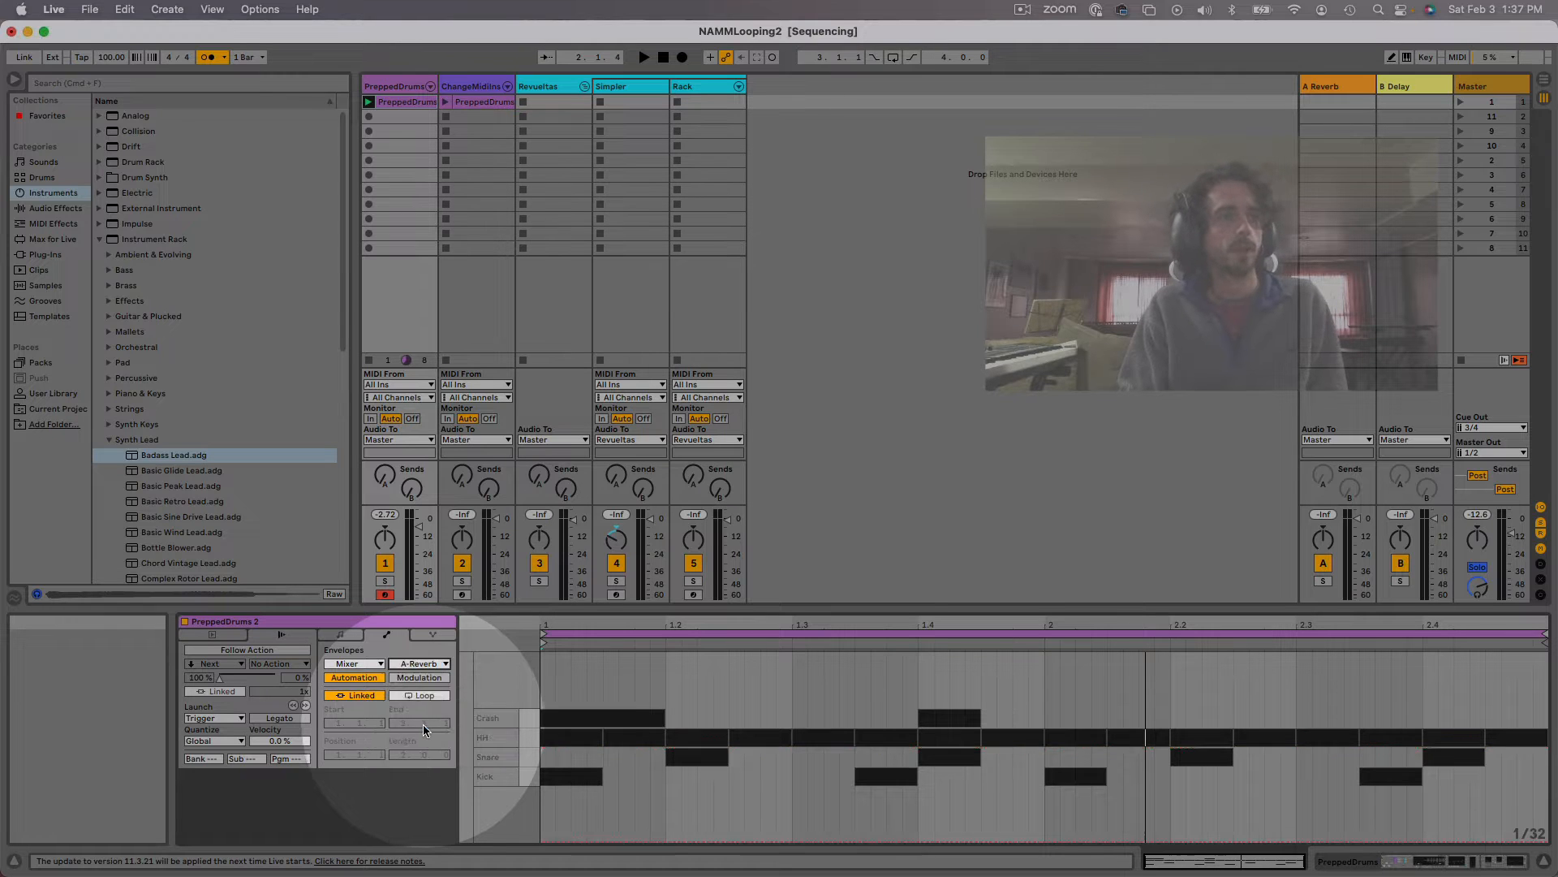
key(space)
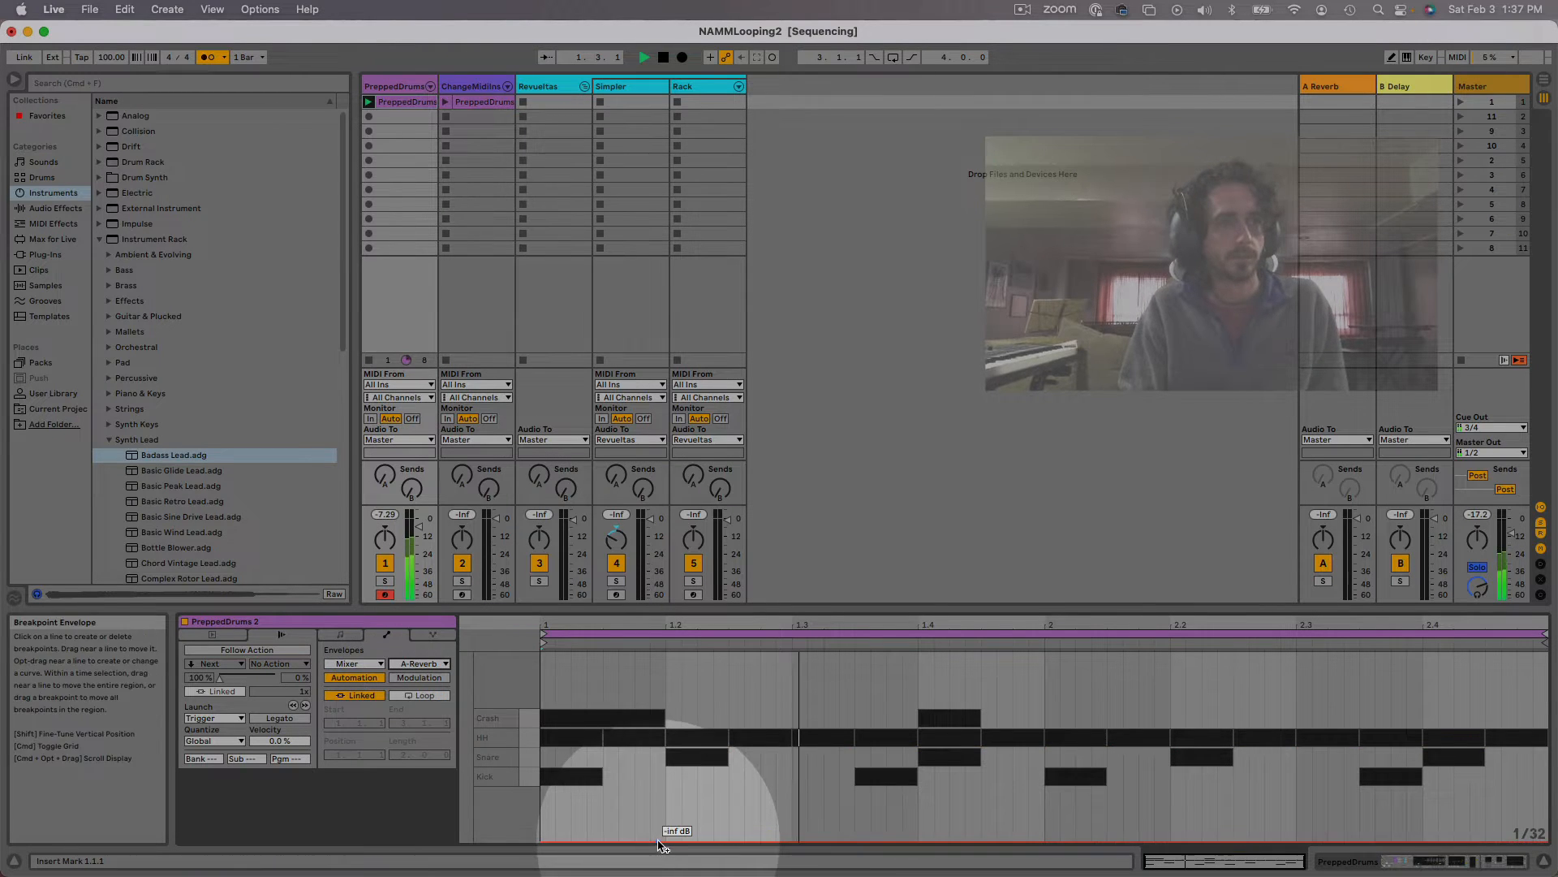
drag(658, 840, 666, 794)
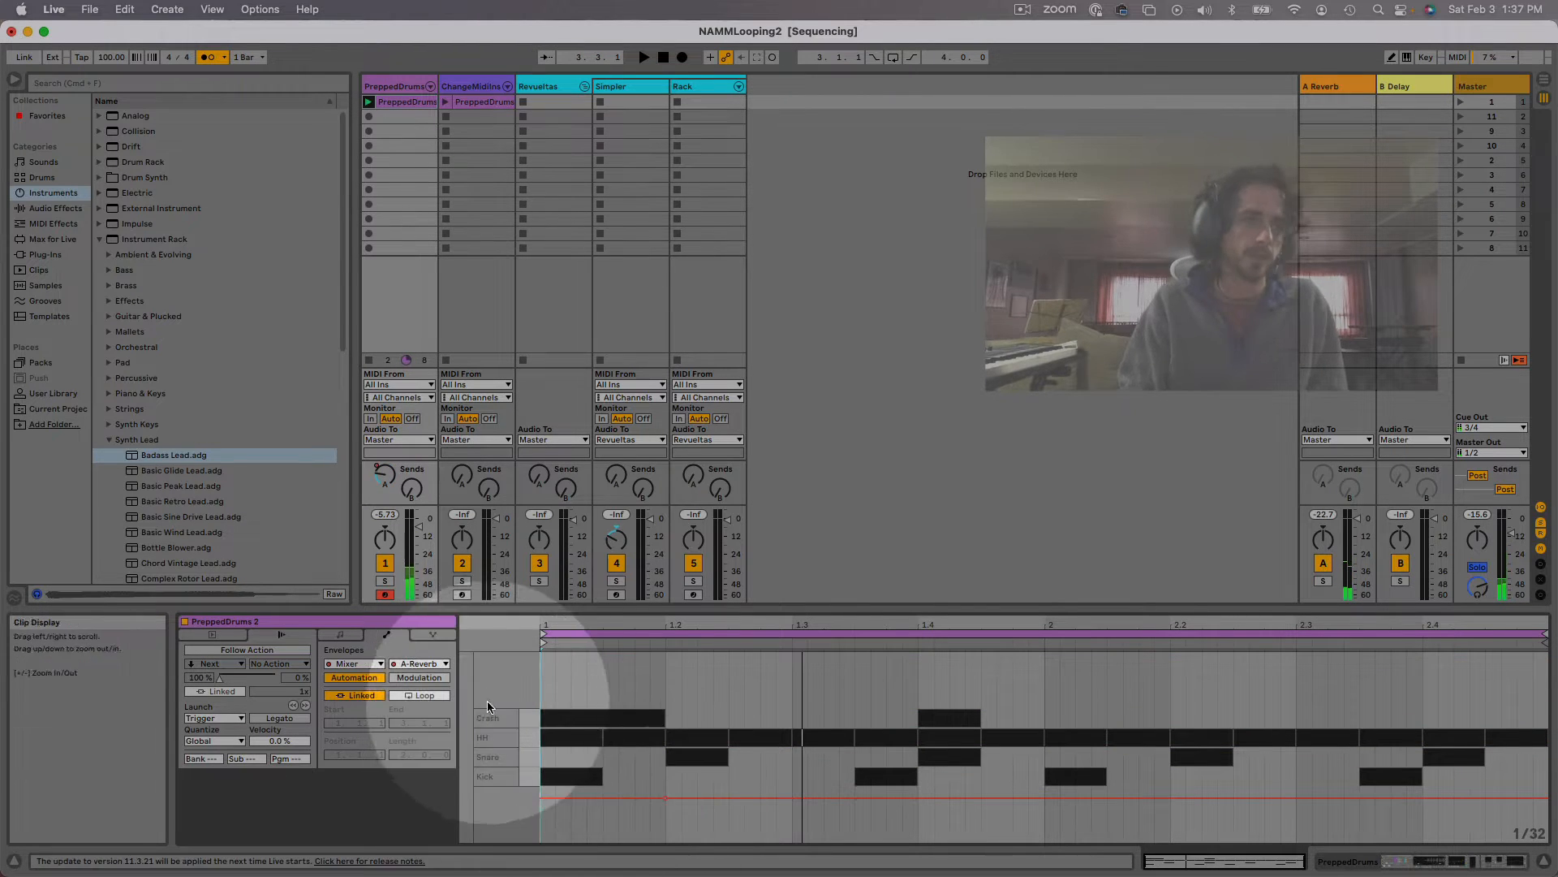
click(665, 797)
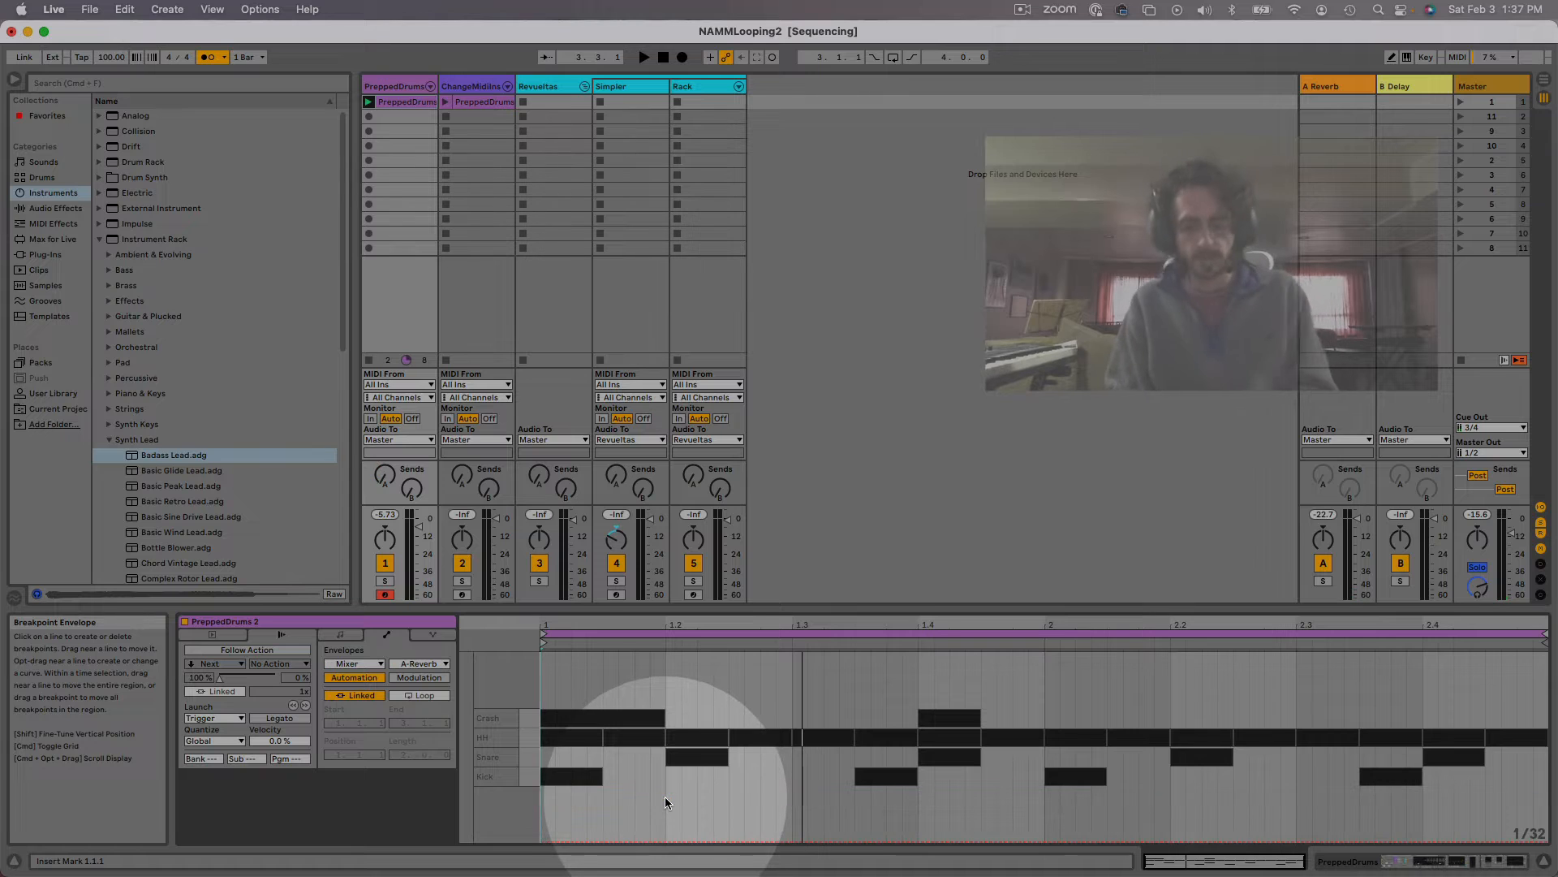
- Draw a Track Volume fade-in envelope from -inf dB at the clip start to 0.0 dB at bar 2, and move the loop start to bar 2
click(420, 663)
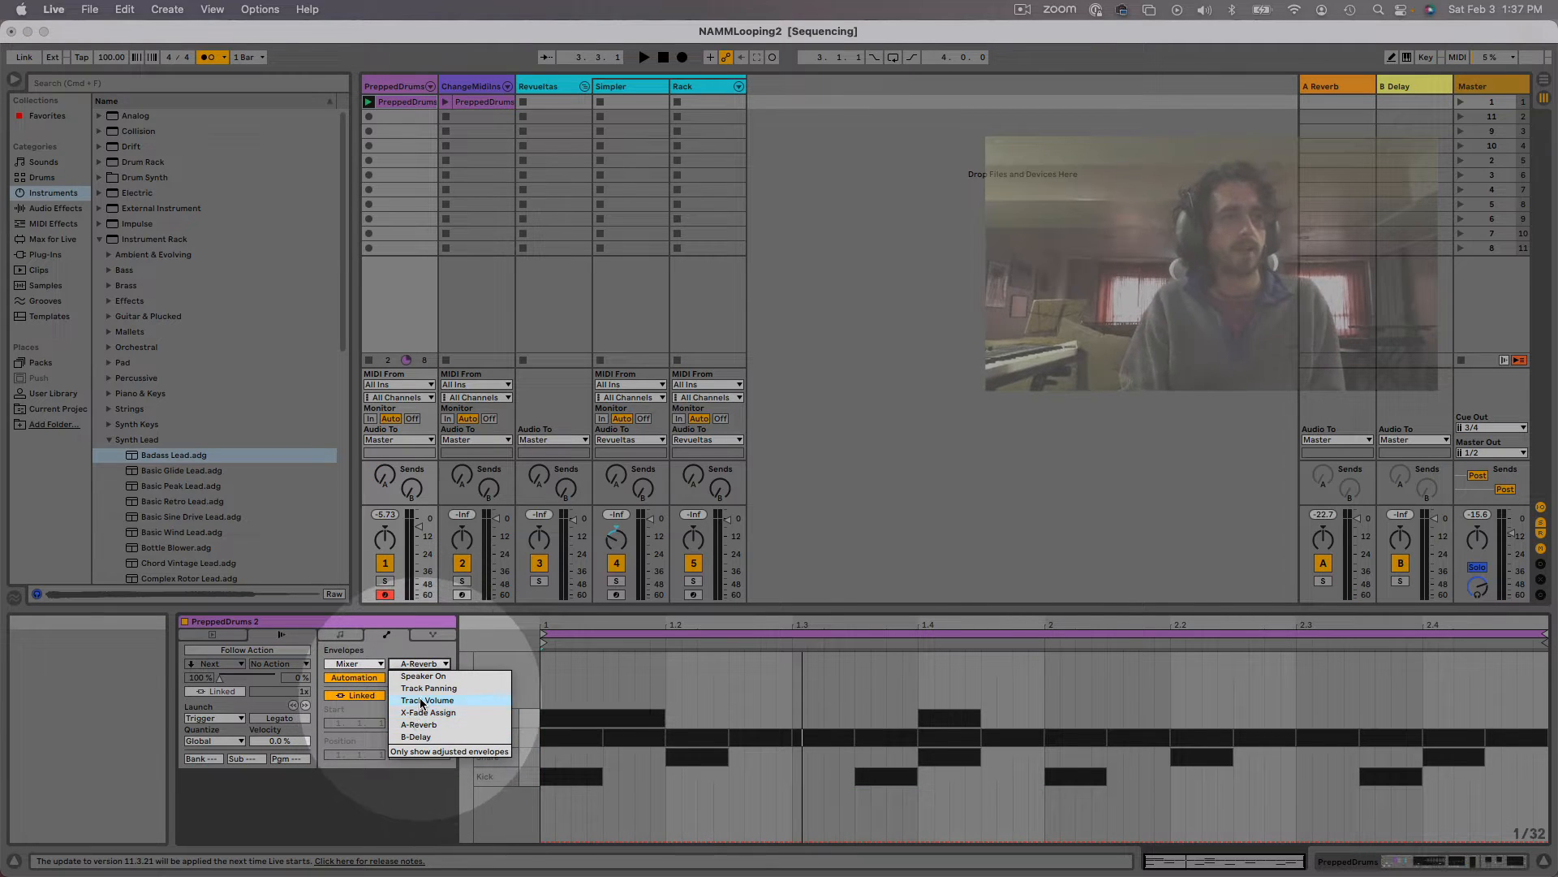
click(421, 701)
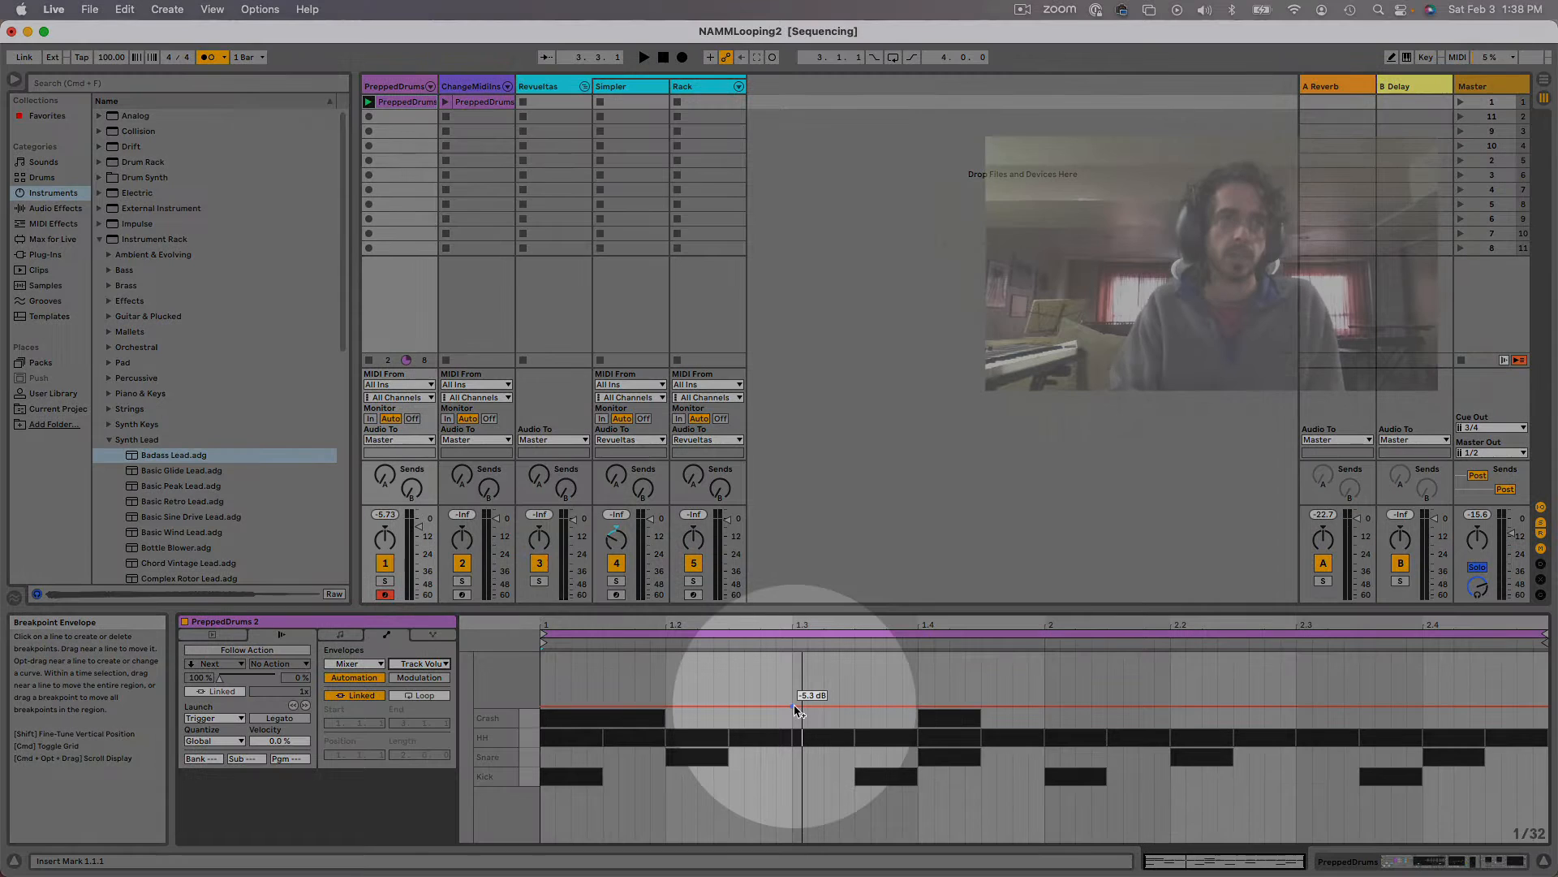
drag(798, 711, 635, 842)
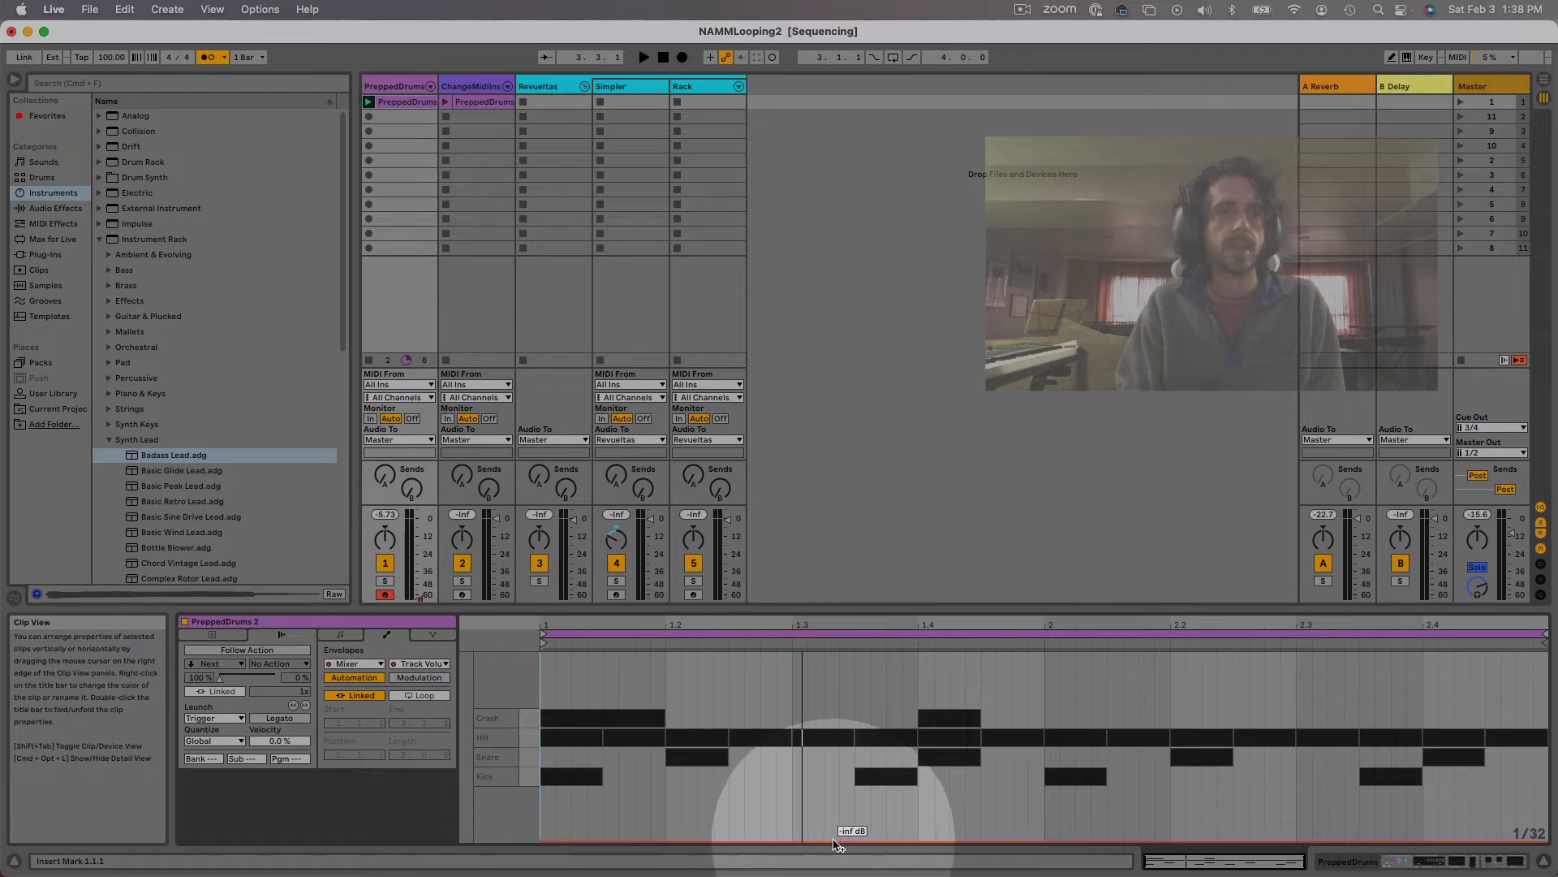
drag(834, 842, 1045, 681)
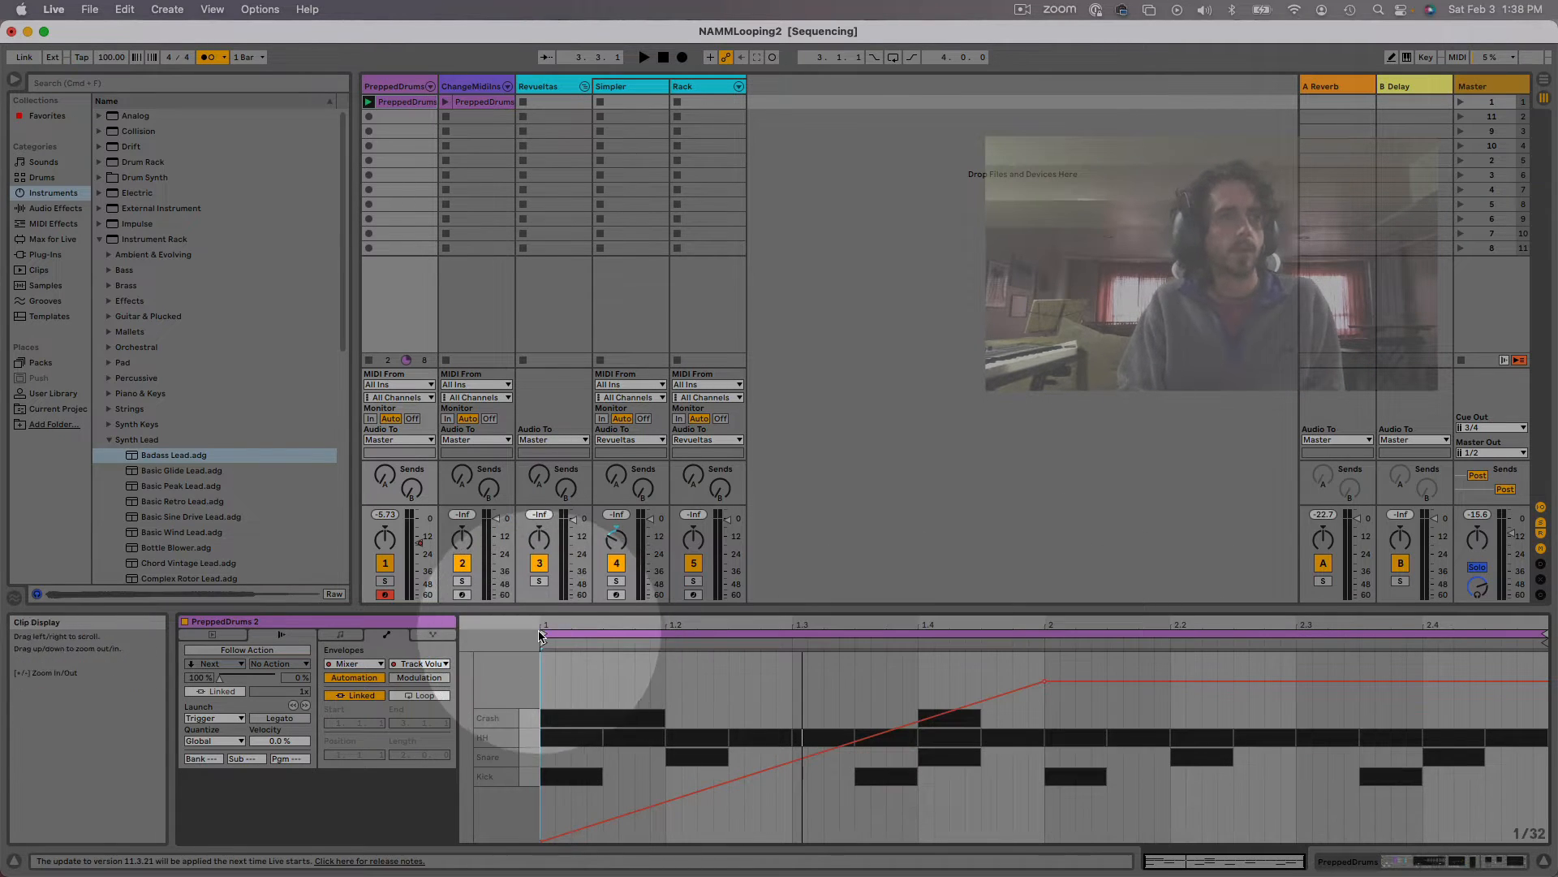
mouse_move(544, 635)
mouse_down()
mouse_move(1058, 649)
mouse_move(616, 642)
mouse_move(552, 679)
mouse_move(544, 643)
mouse_up()
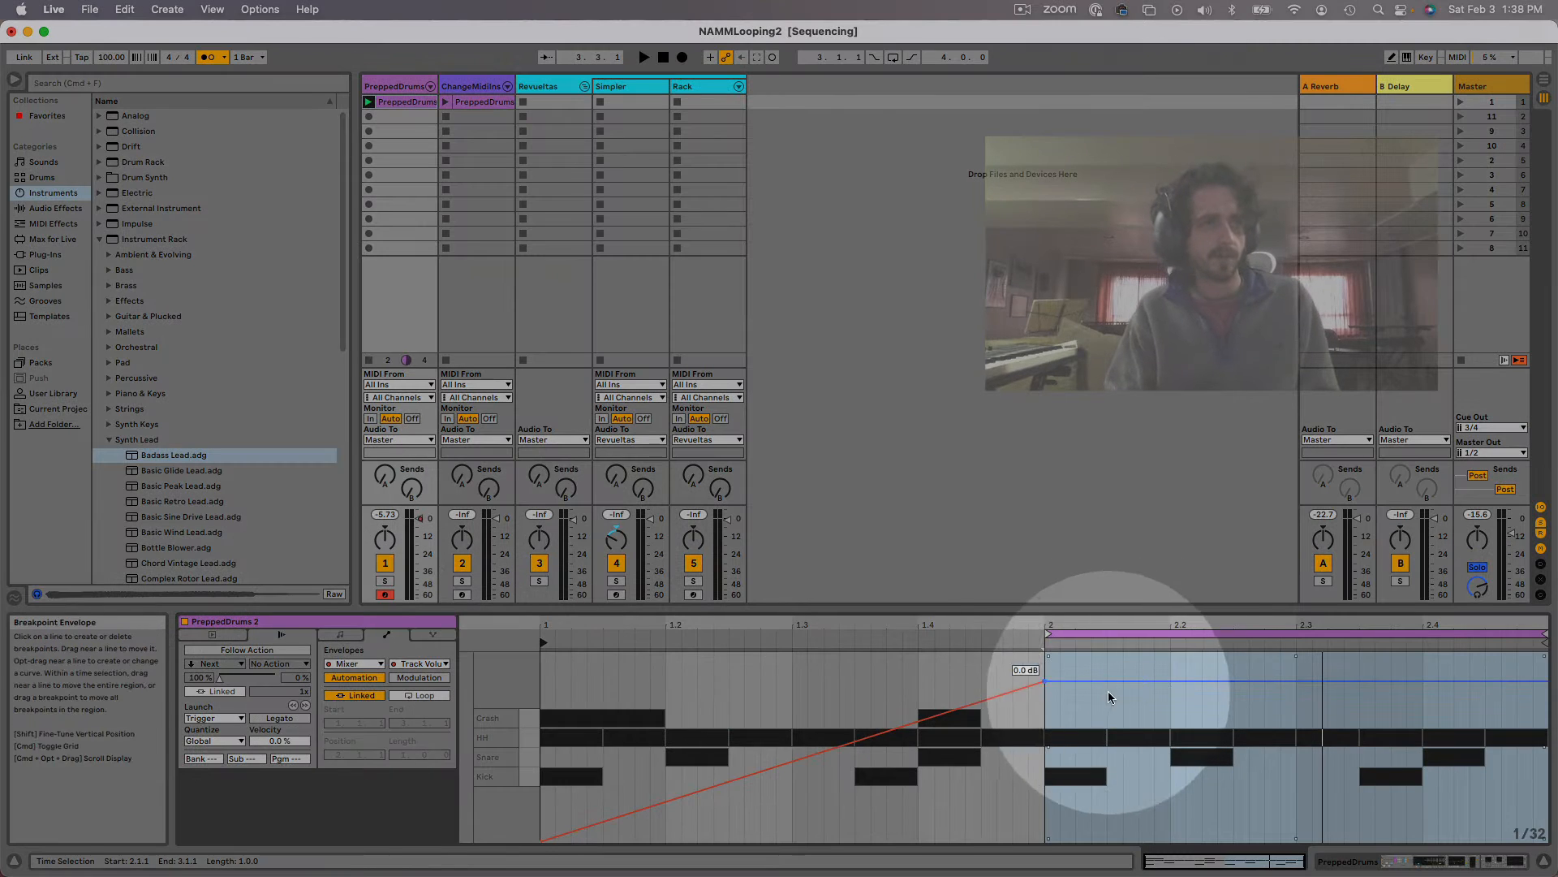
- Show the notes of the PreppedDrums clip and delete all of them
click(348, 633)
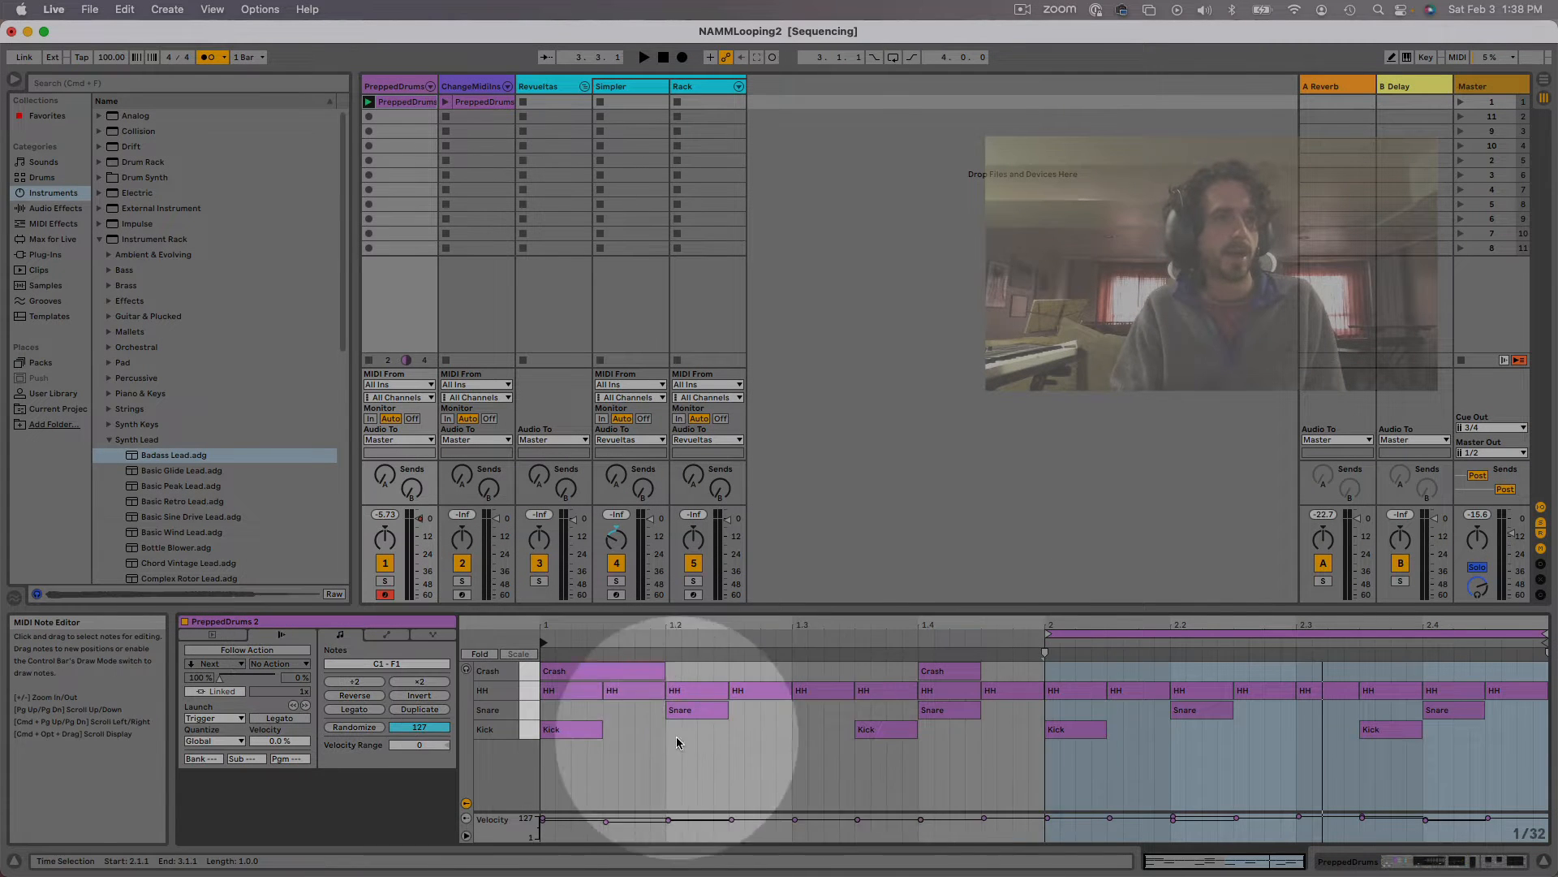
click(912, 773)
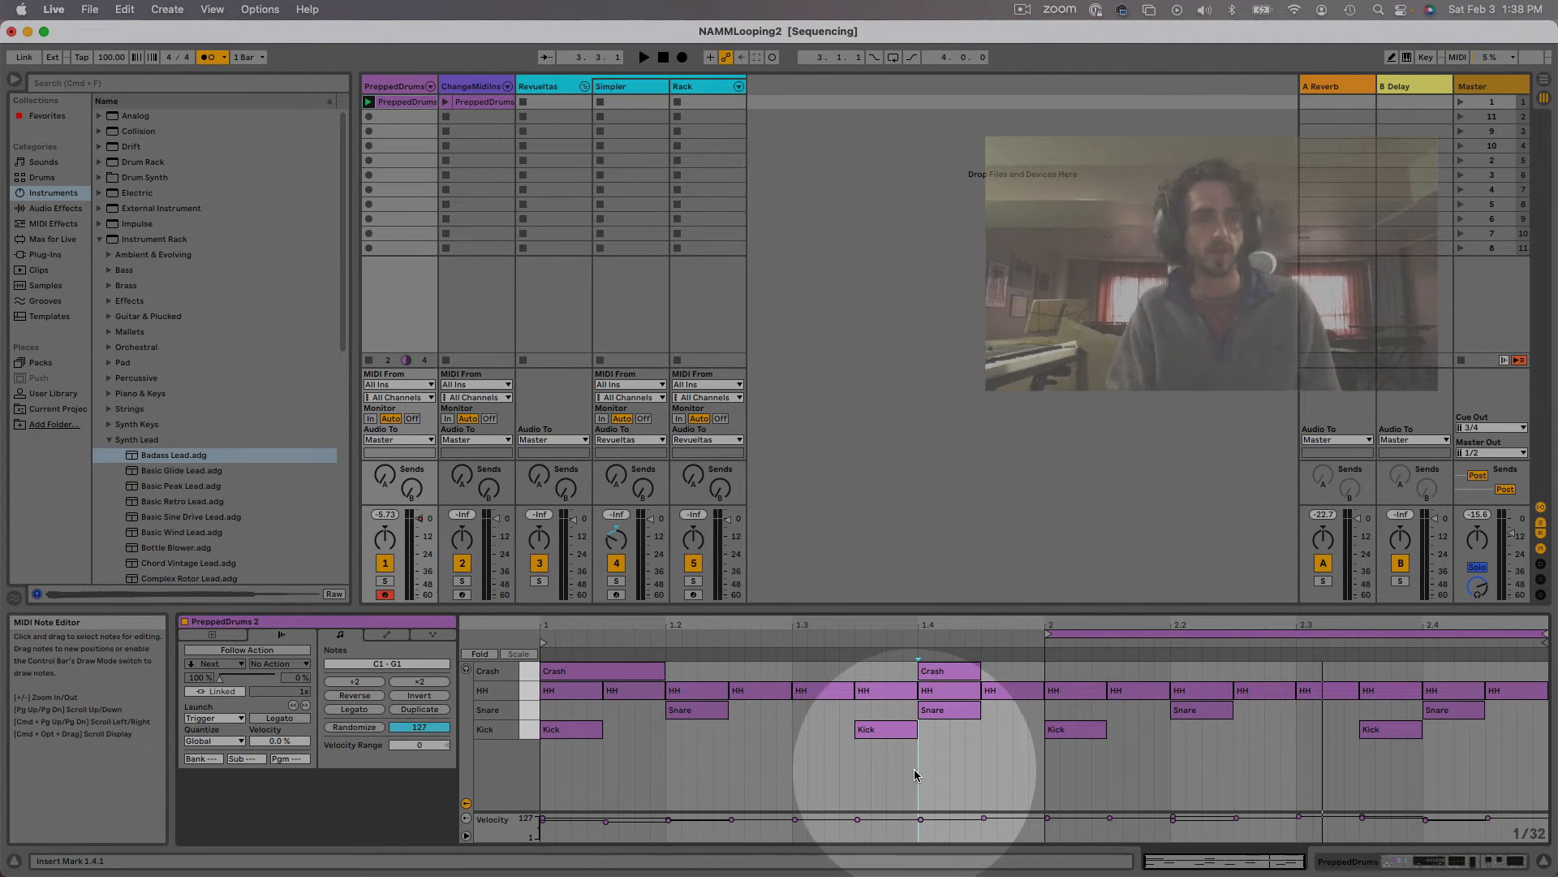
key(super+a)
key(Delete)
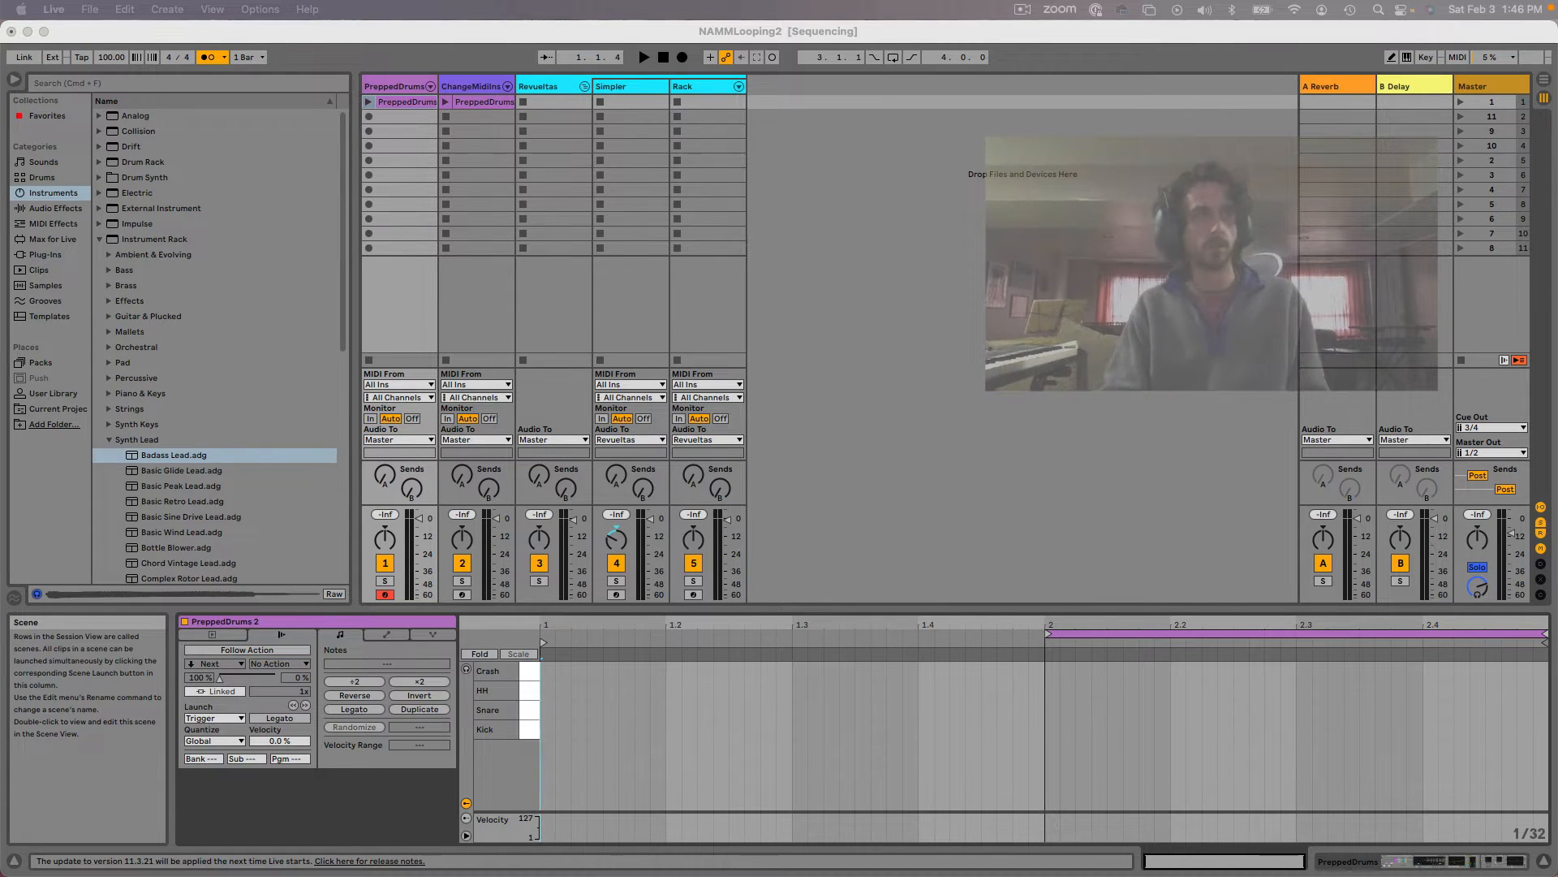
- Start playback and session-record a new hi-hat, snare and kick pattern into the emptied PreppedDrums clip
click(1158, 289)
key(space)
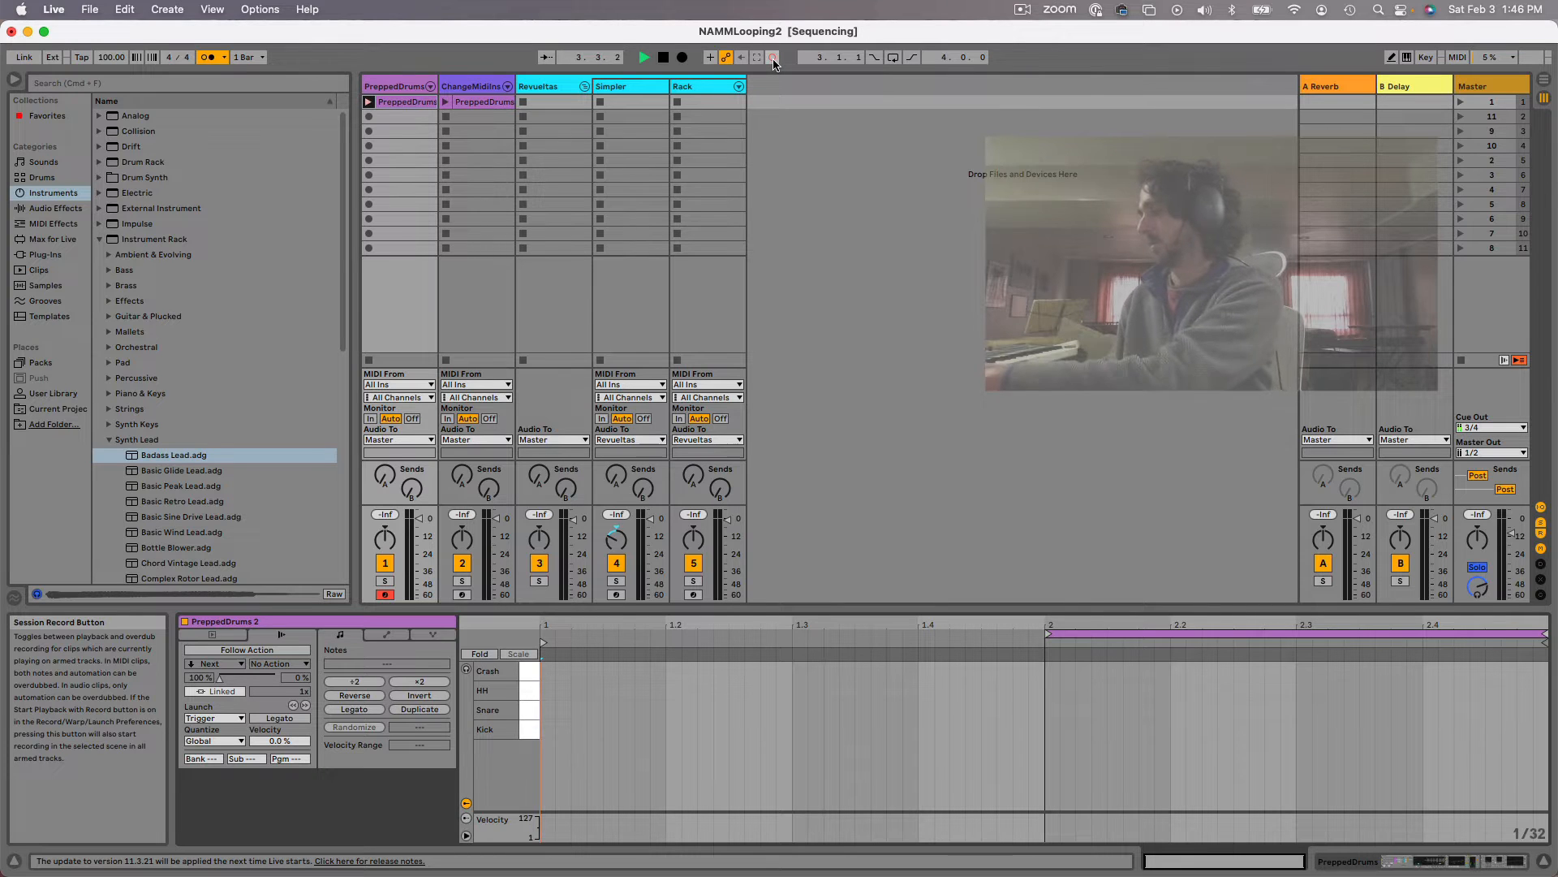
click(773, 62)
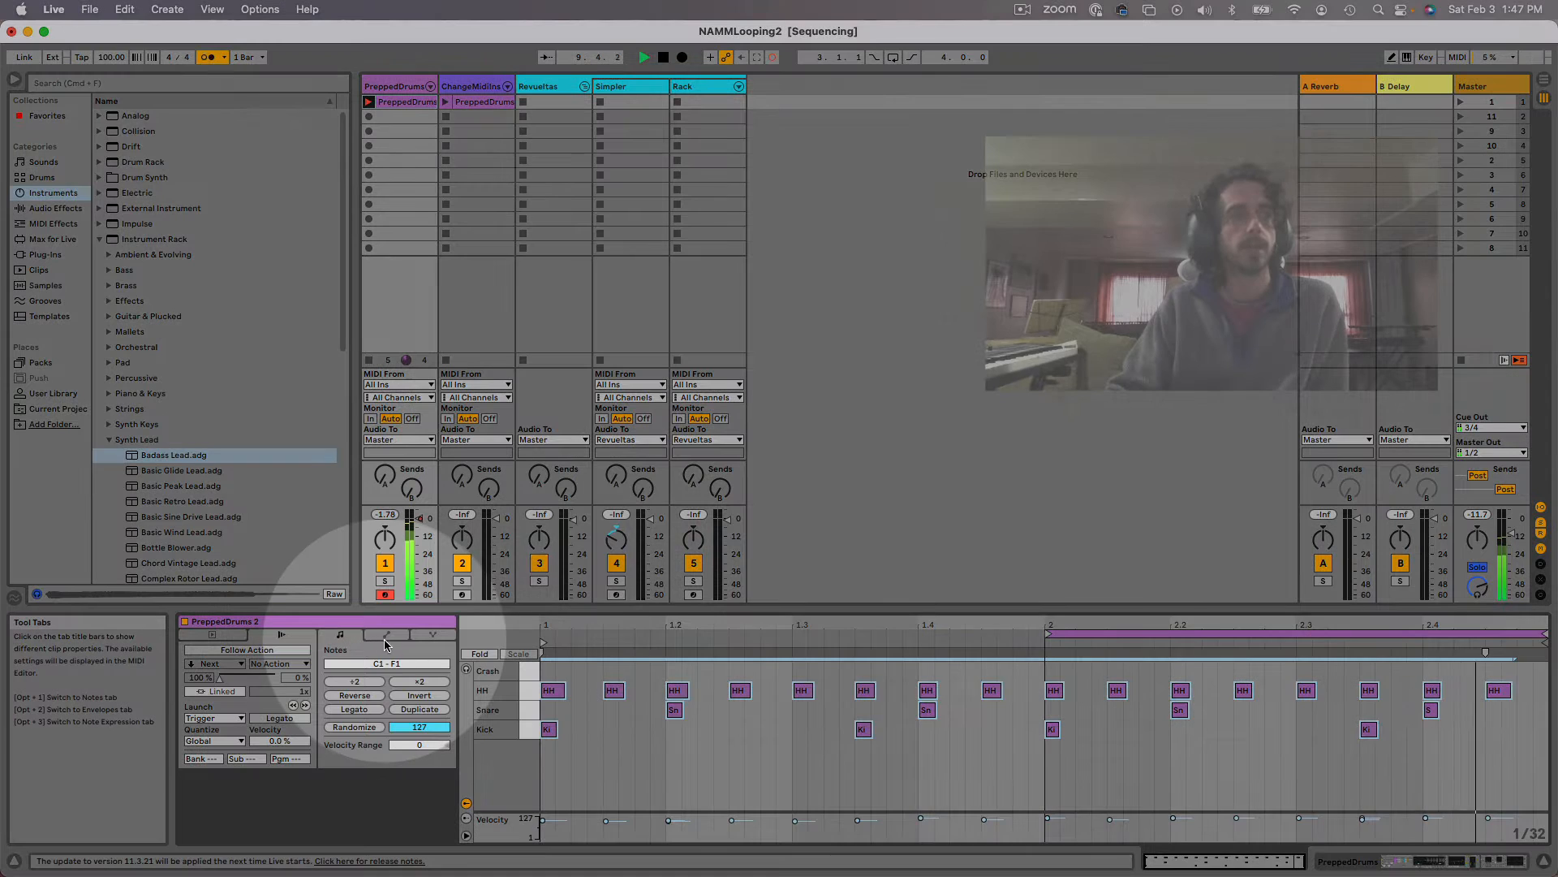
- Display the recorded clip's Track Volume envelope and check which Mixer controls carry automation
click(383, 639)
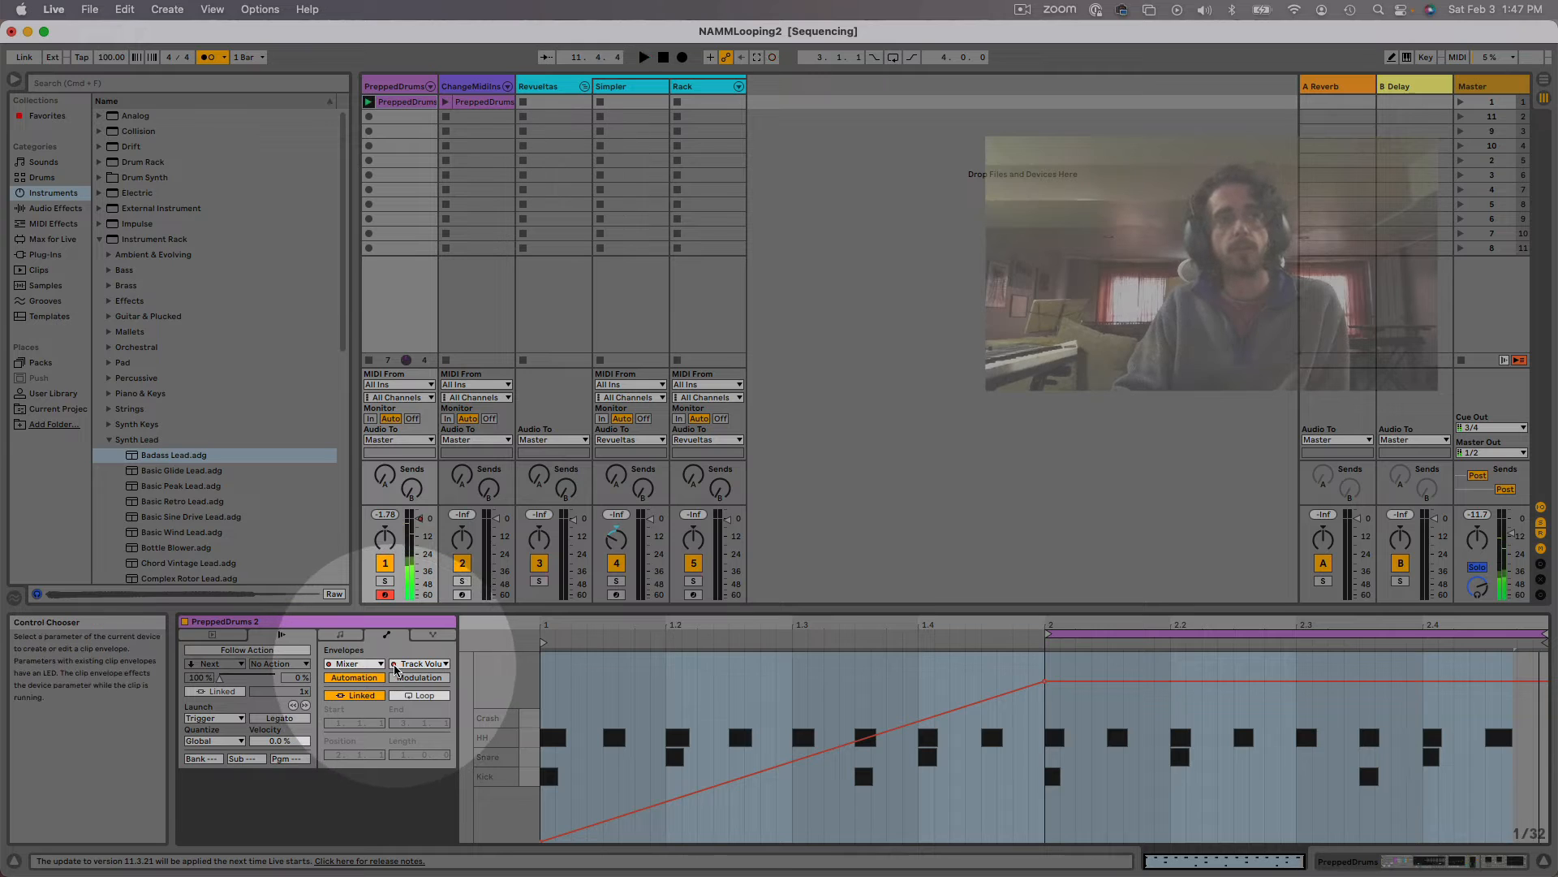
click(439, 664)
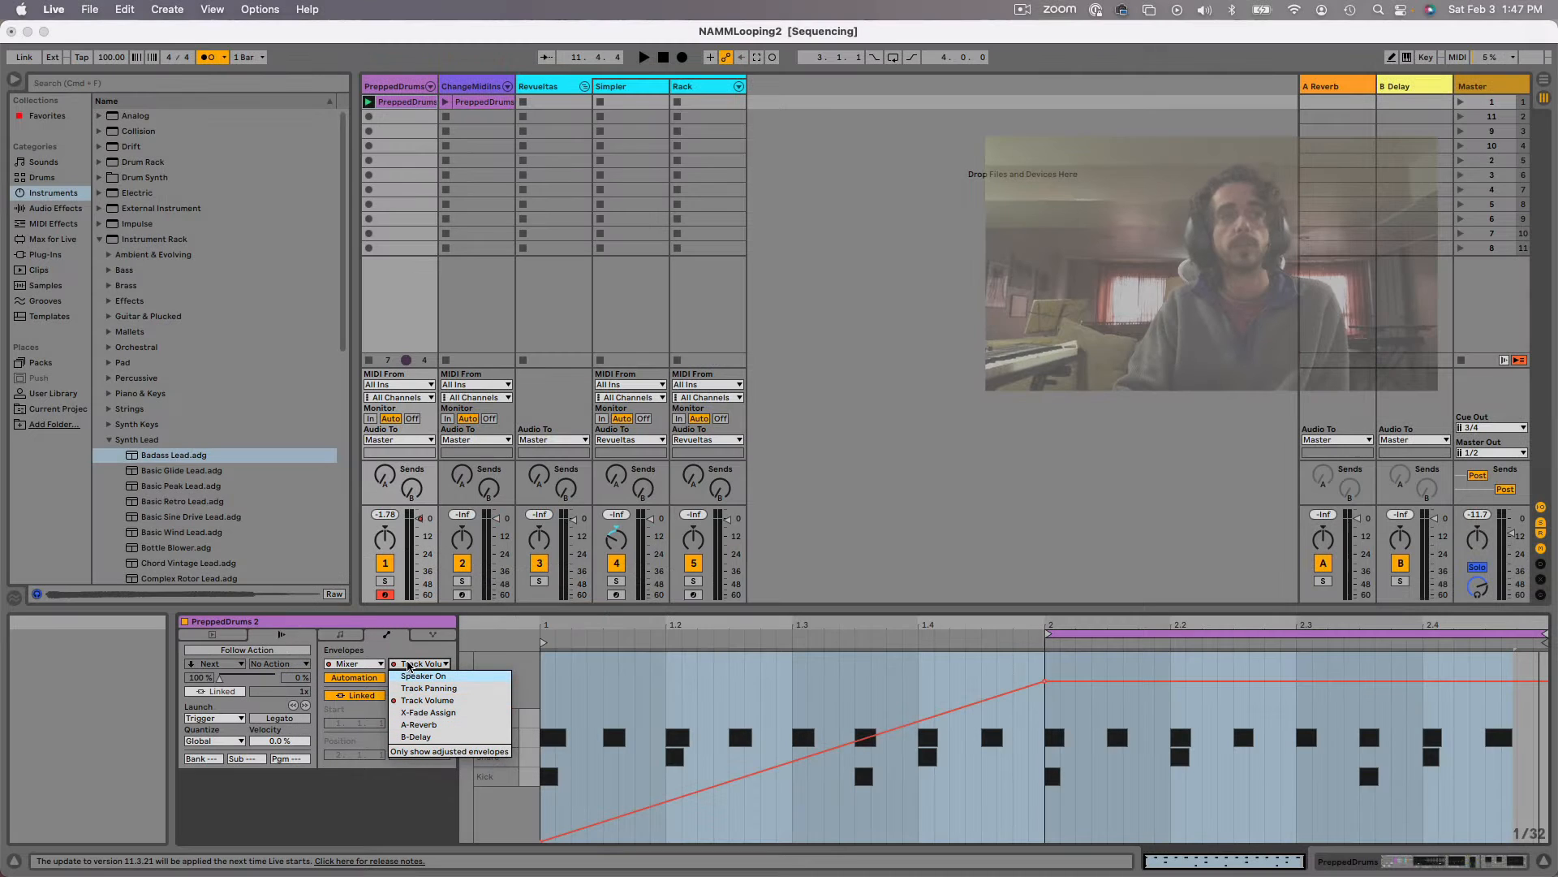
click(409, 665)
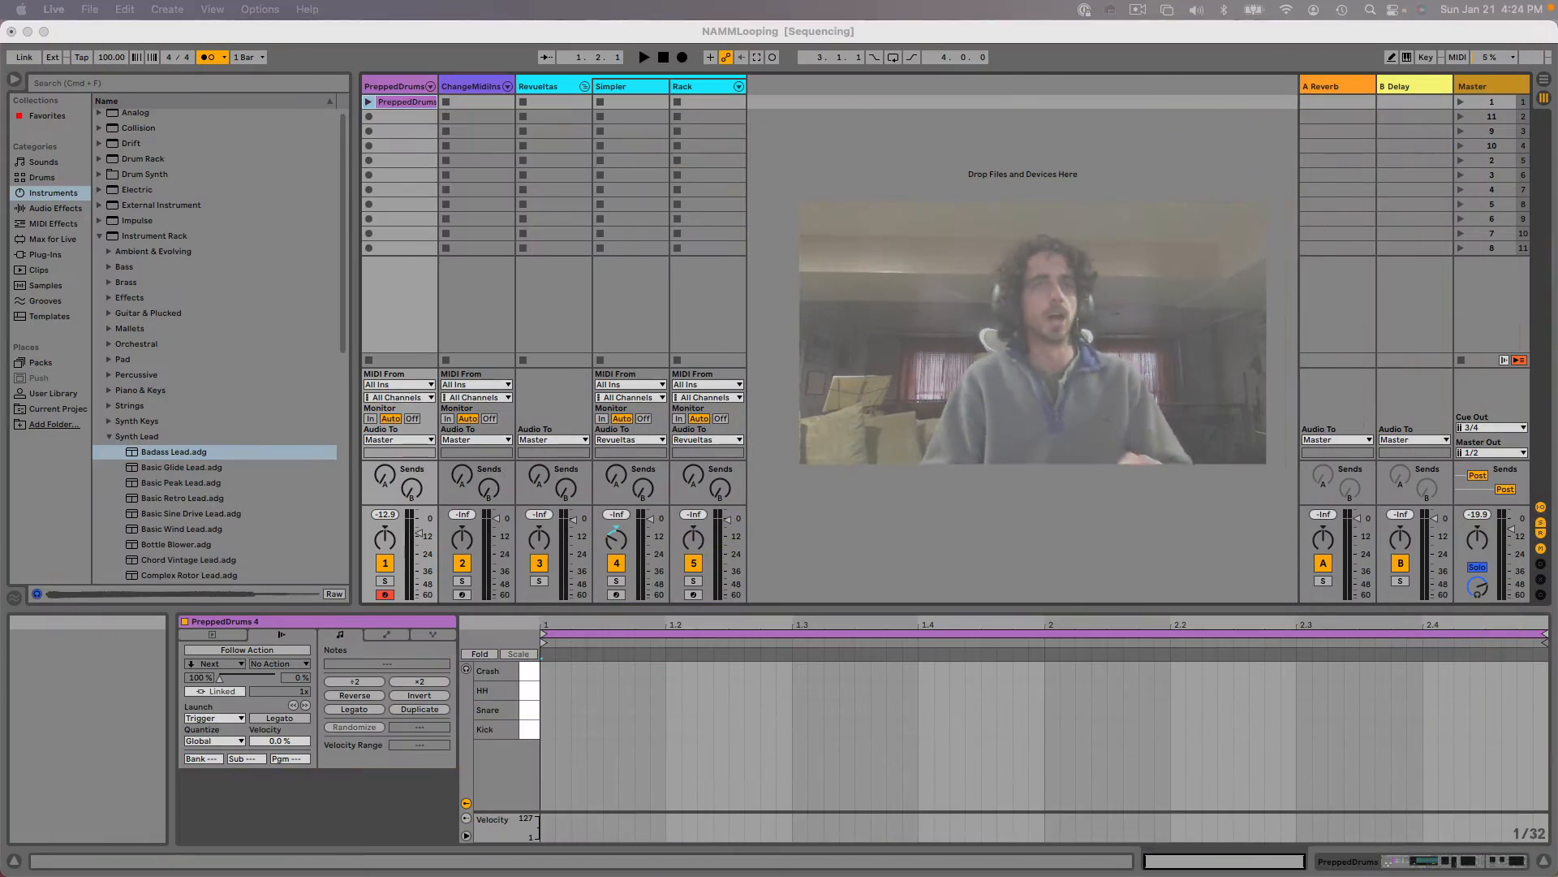
- Duplicate the PreppedDrums clip into the second slot and enable a Next Follow Action with a 2x multiplier on the first clip
click(397, 106)
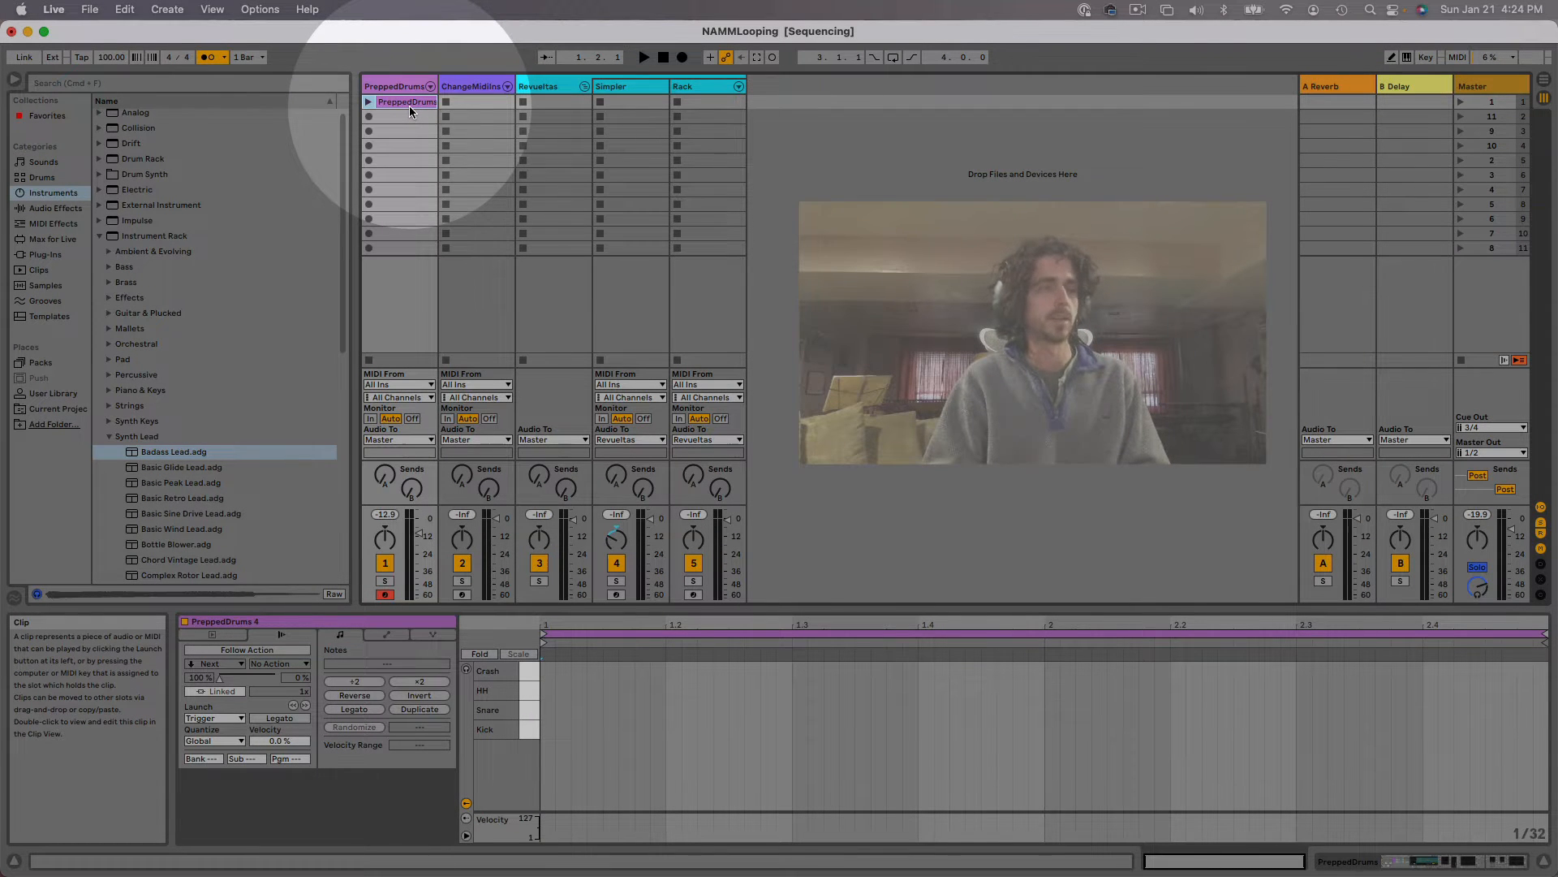
key(super+d)
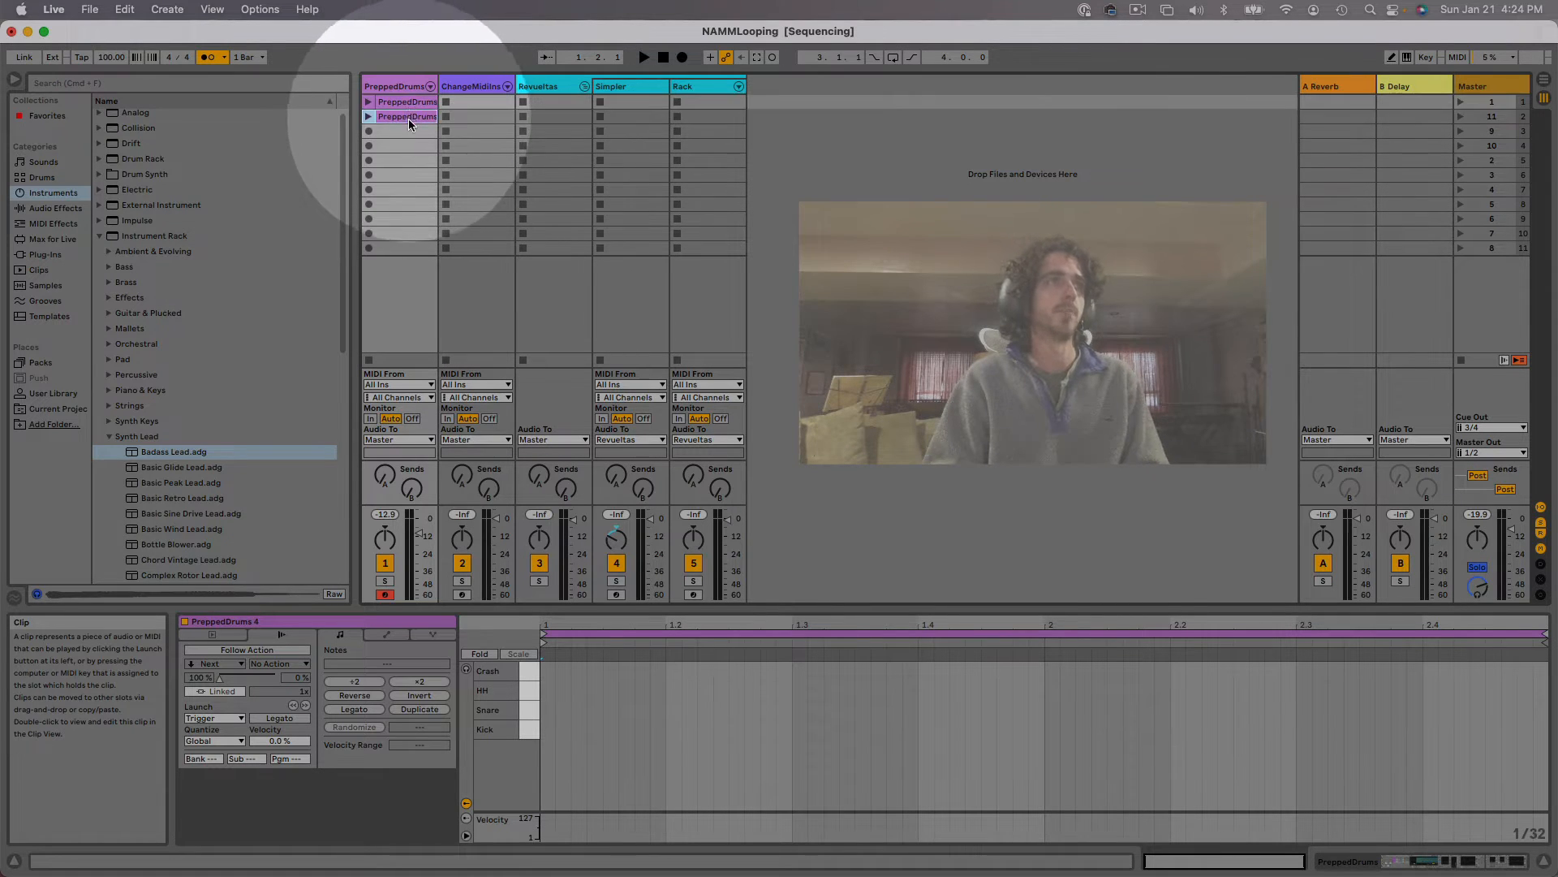
click(402, 102)
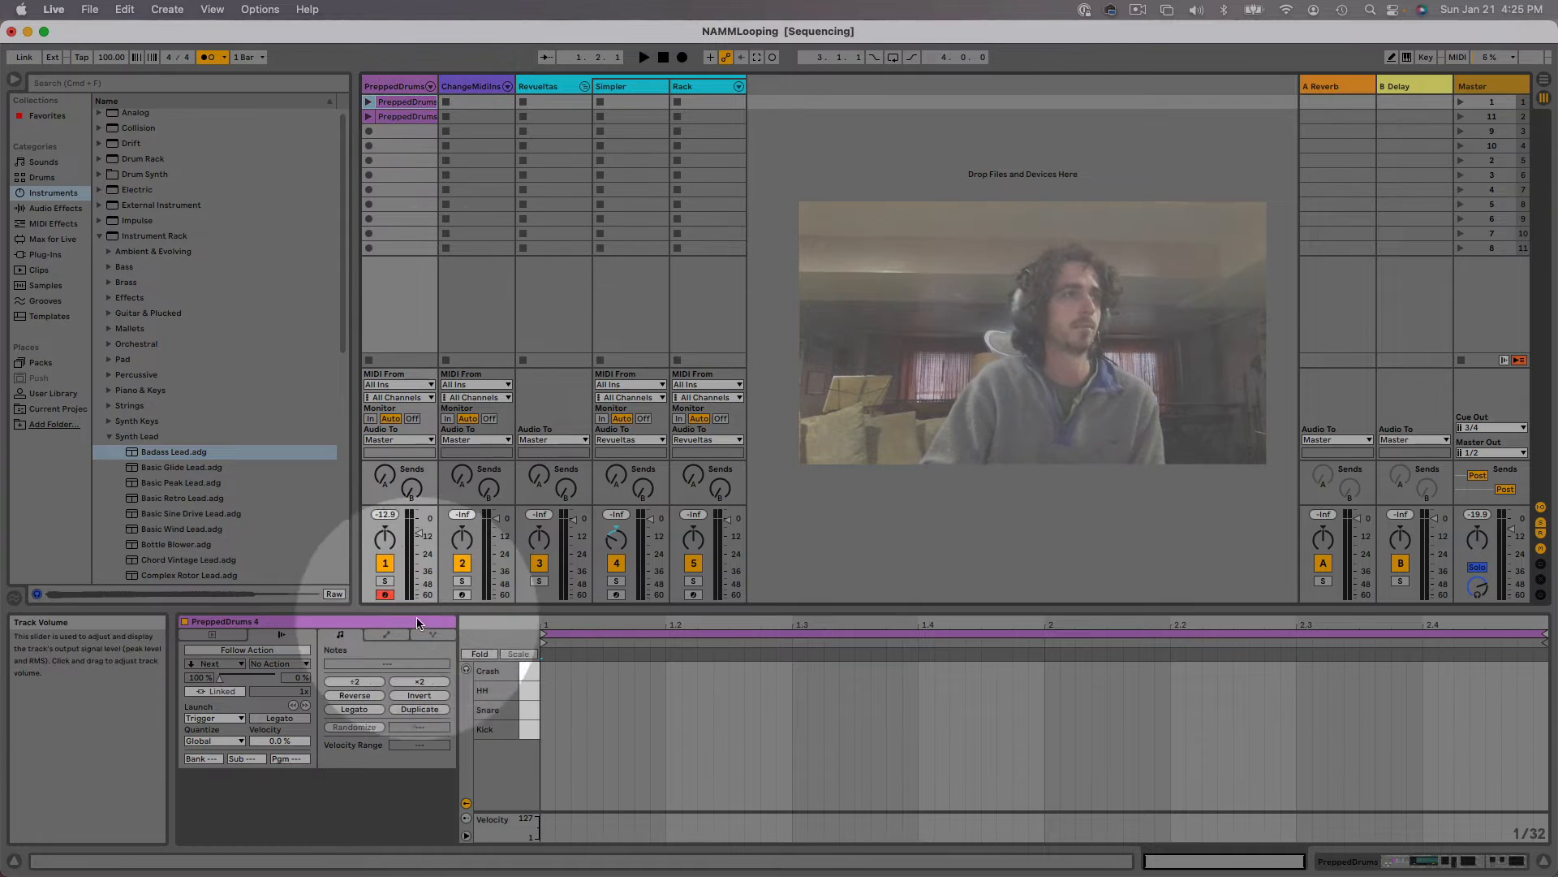
click(253, 650)
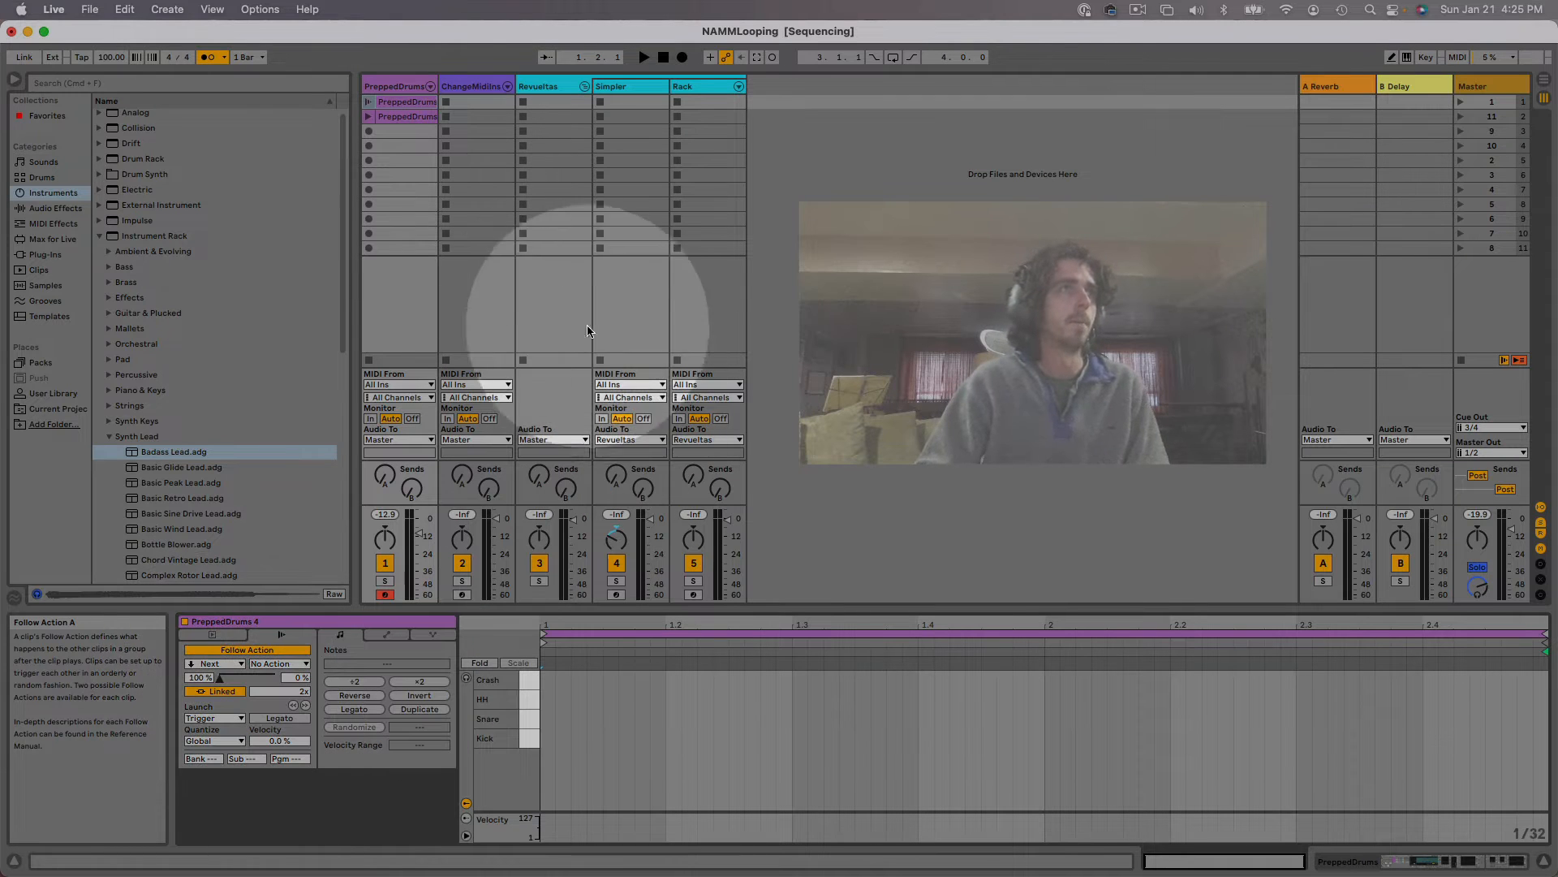
- Enable Follow Action on the second PreppedDrums clip, with the action set to Previous and the multiplier to 2x
click(402, 116)
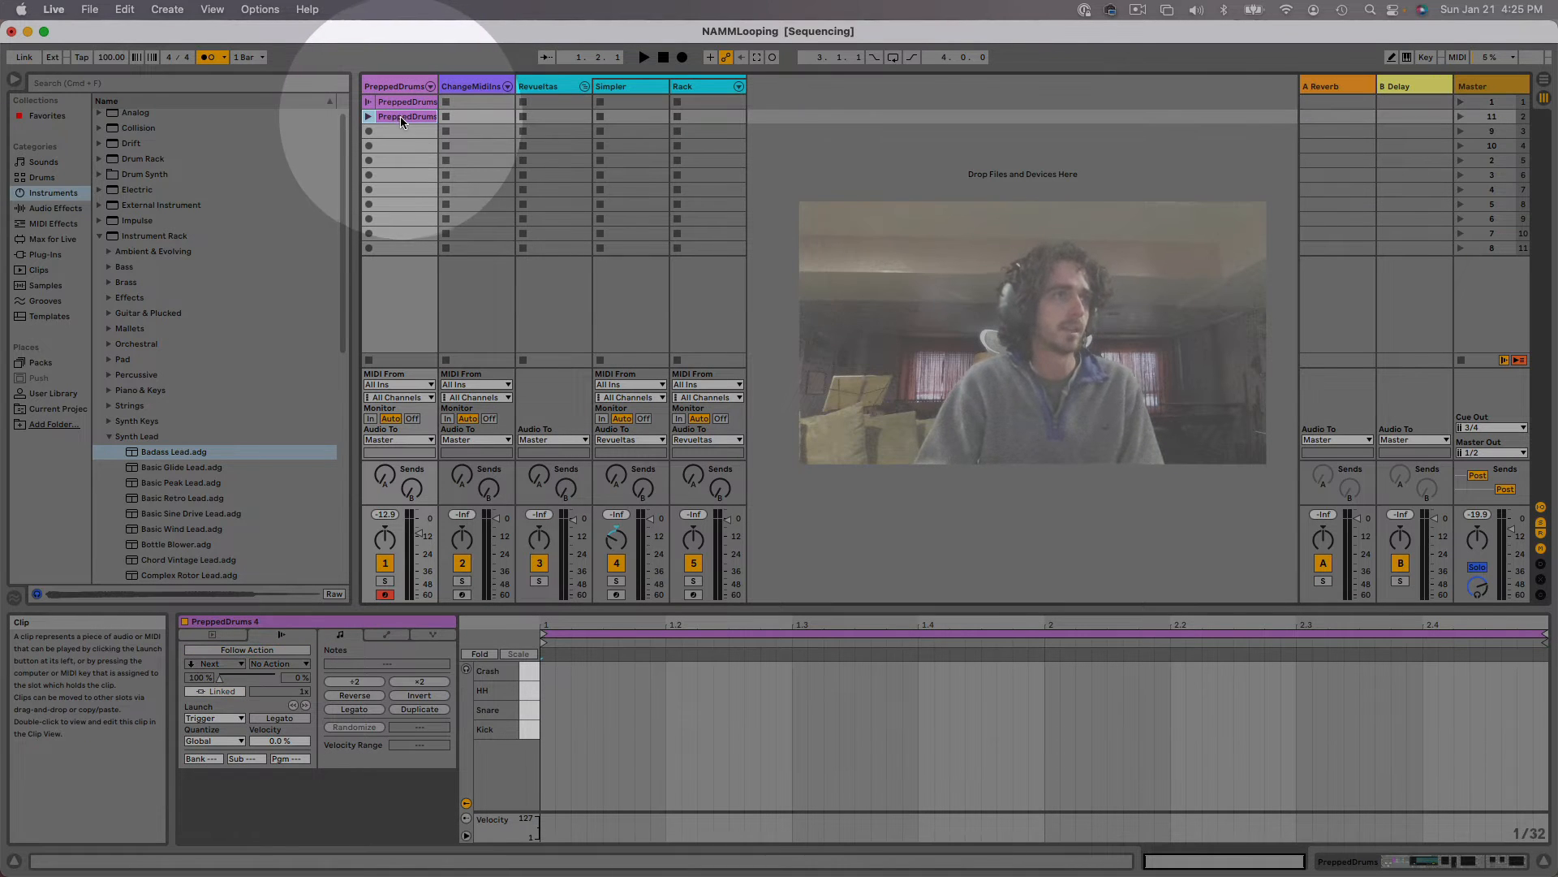
click(247, 649)
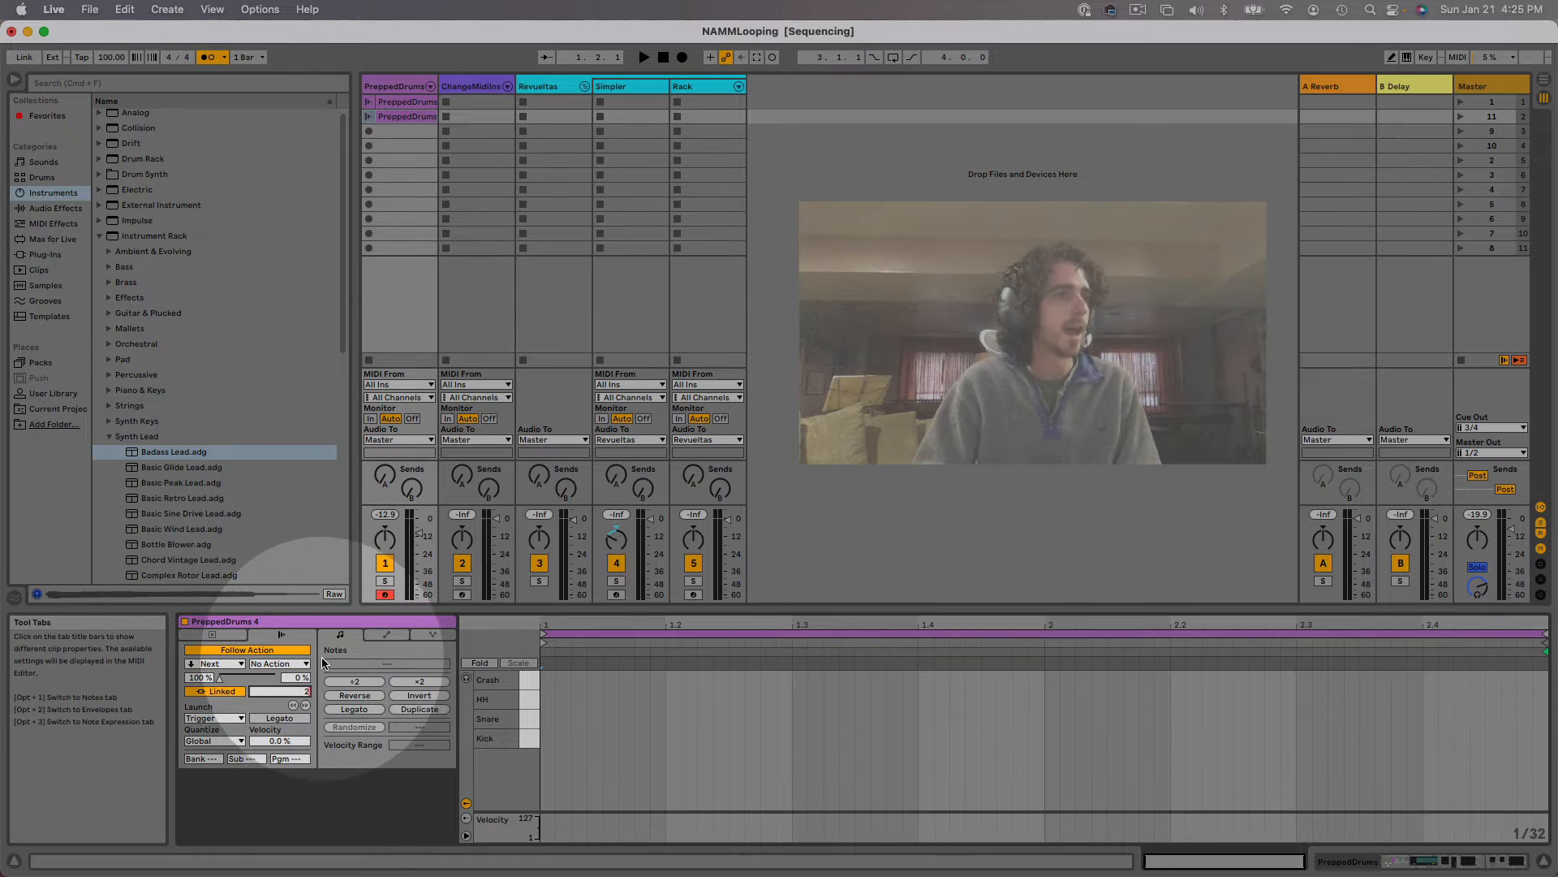
click(213, 664)
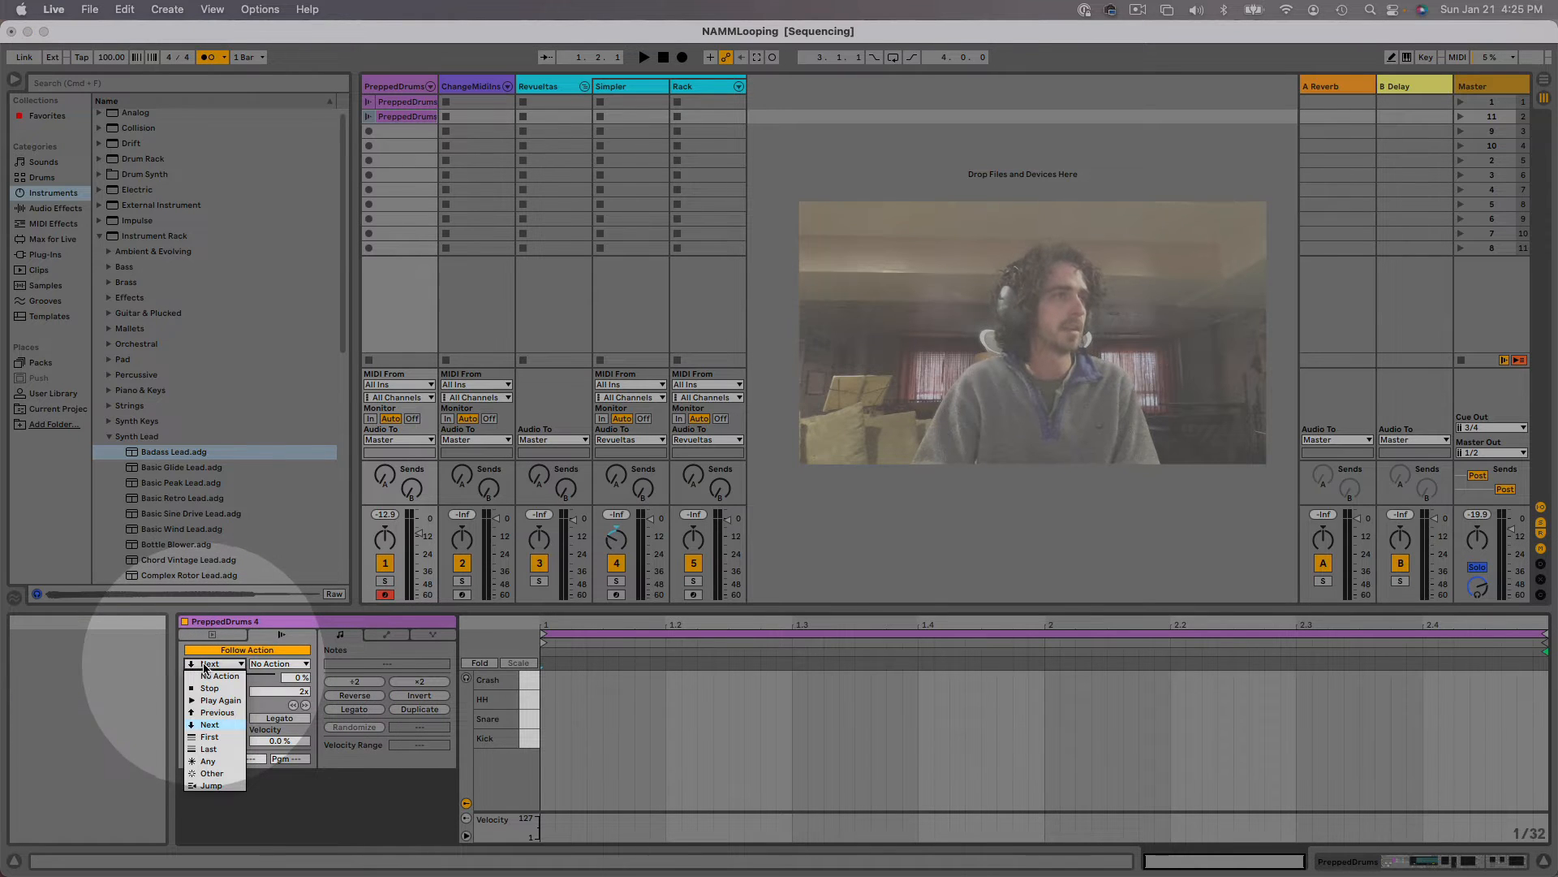
click(213, 712)
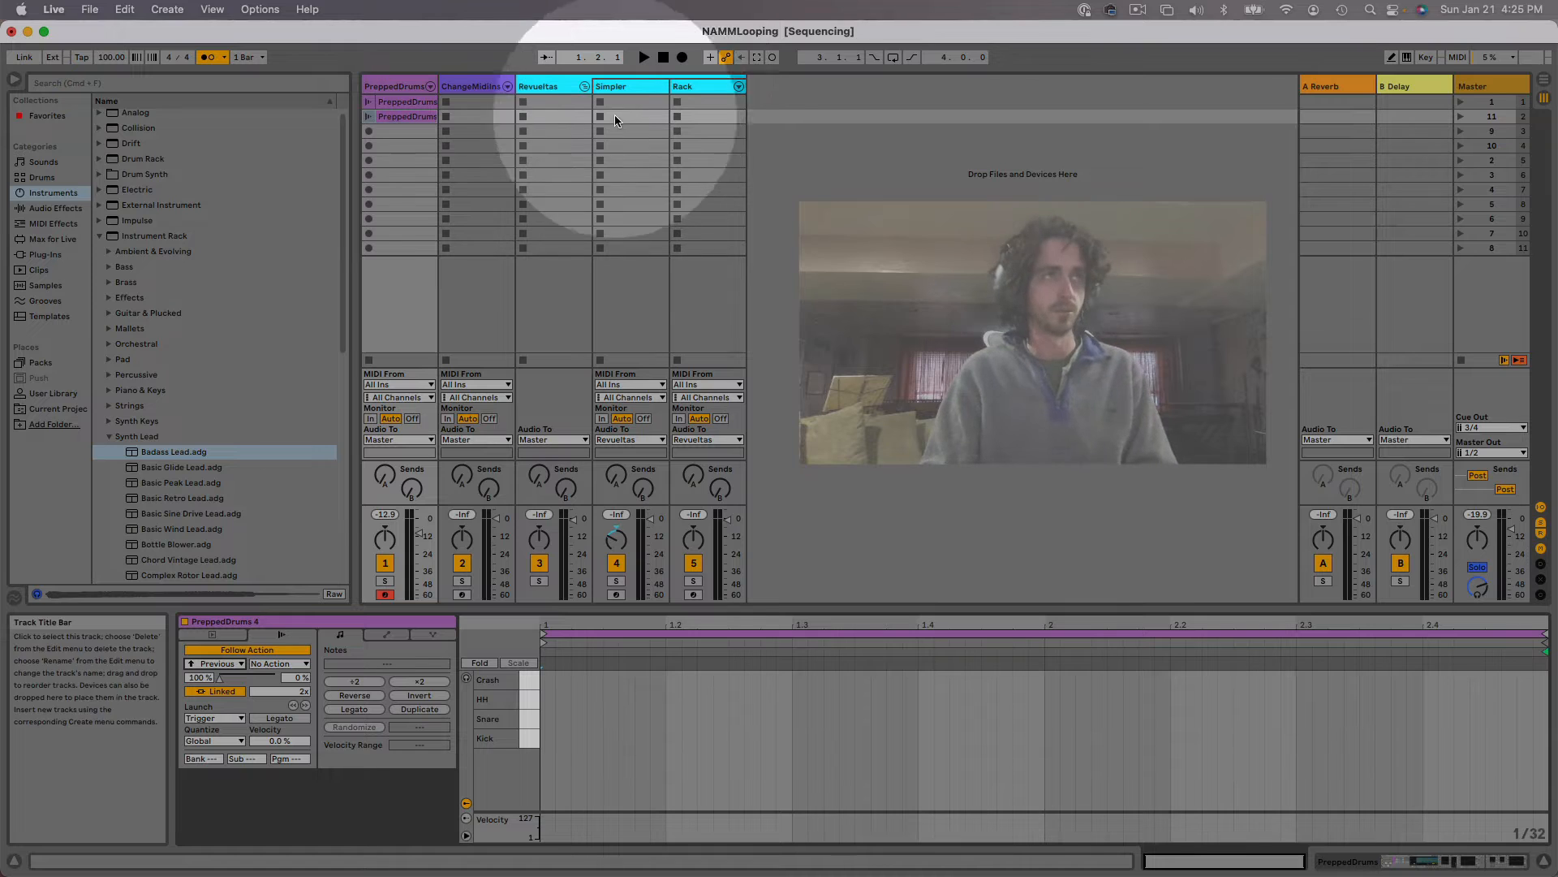
- Check the global launch quantization options and set the metronome count-in to 1 Bar
click(246, 57)
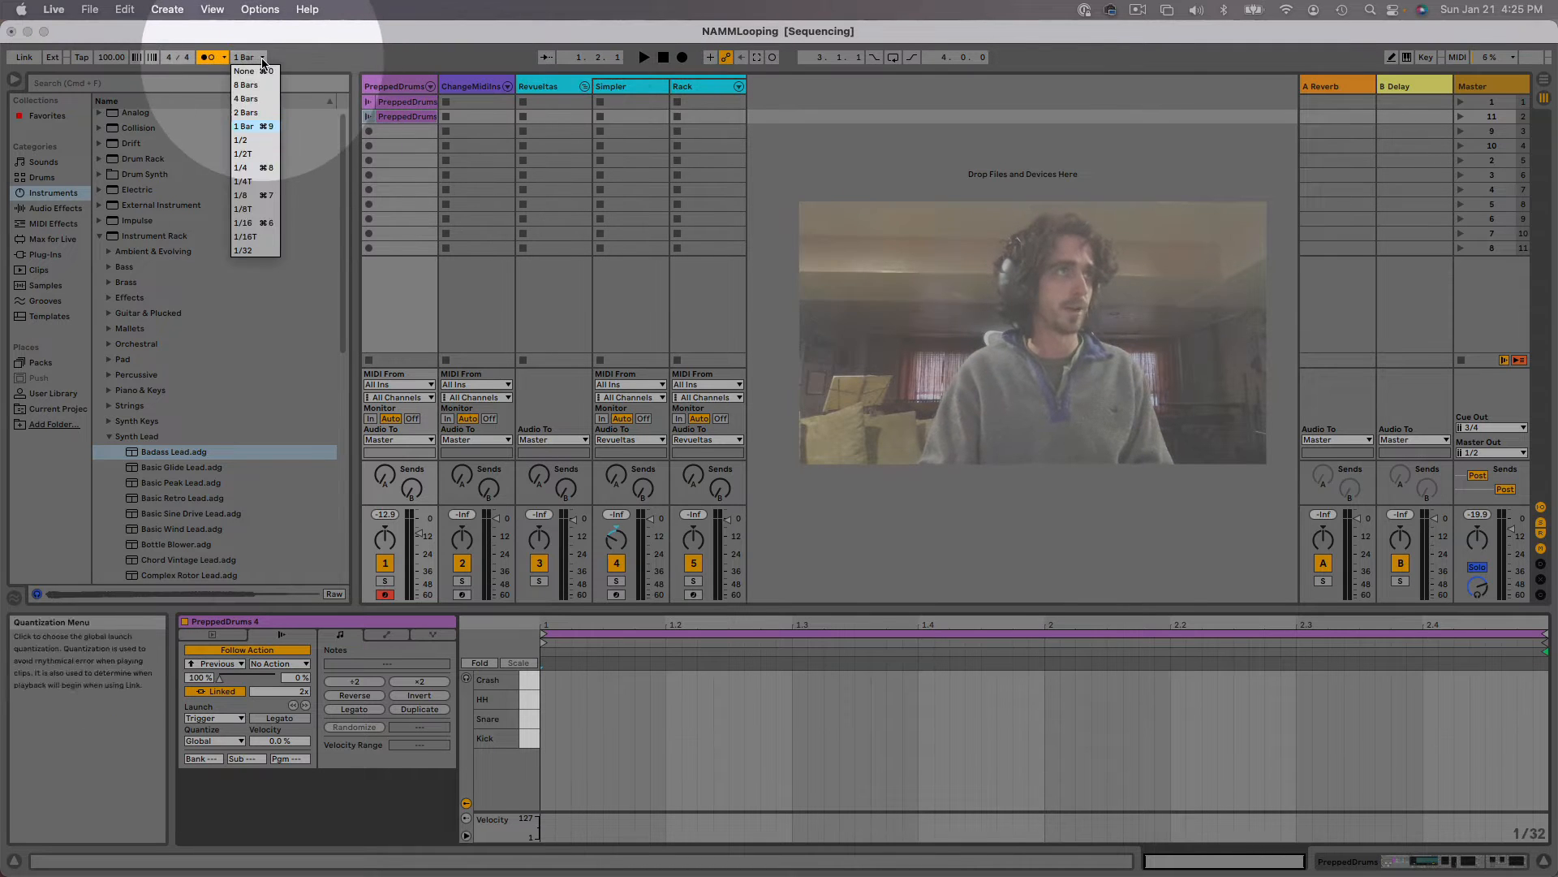
click(224, 56)
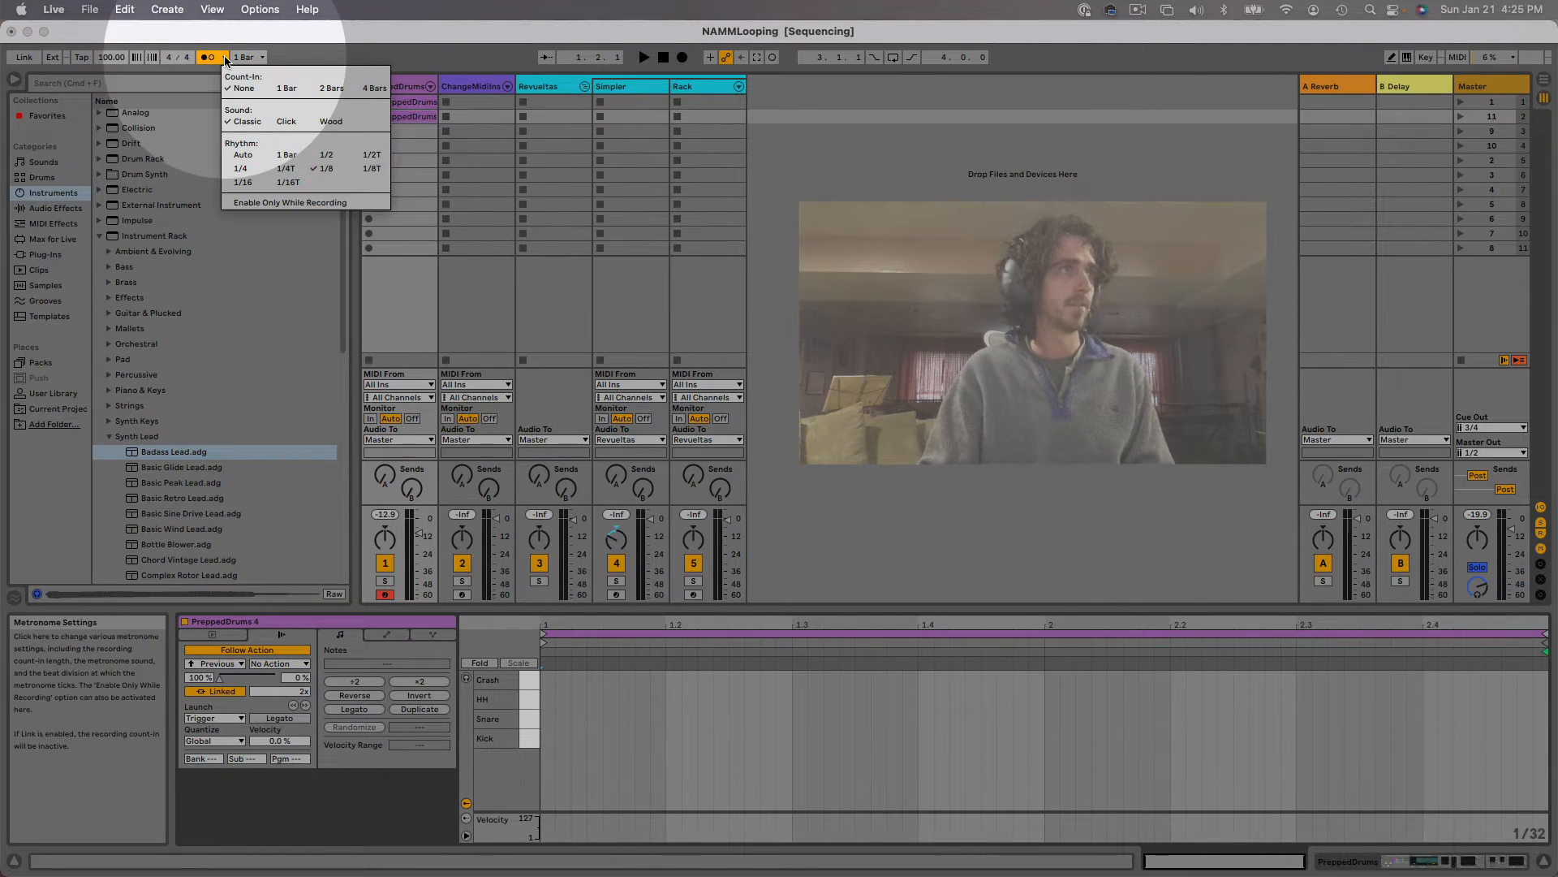
click(284, 88)
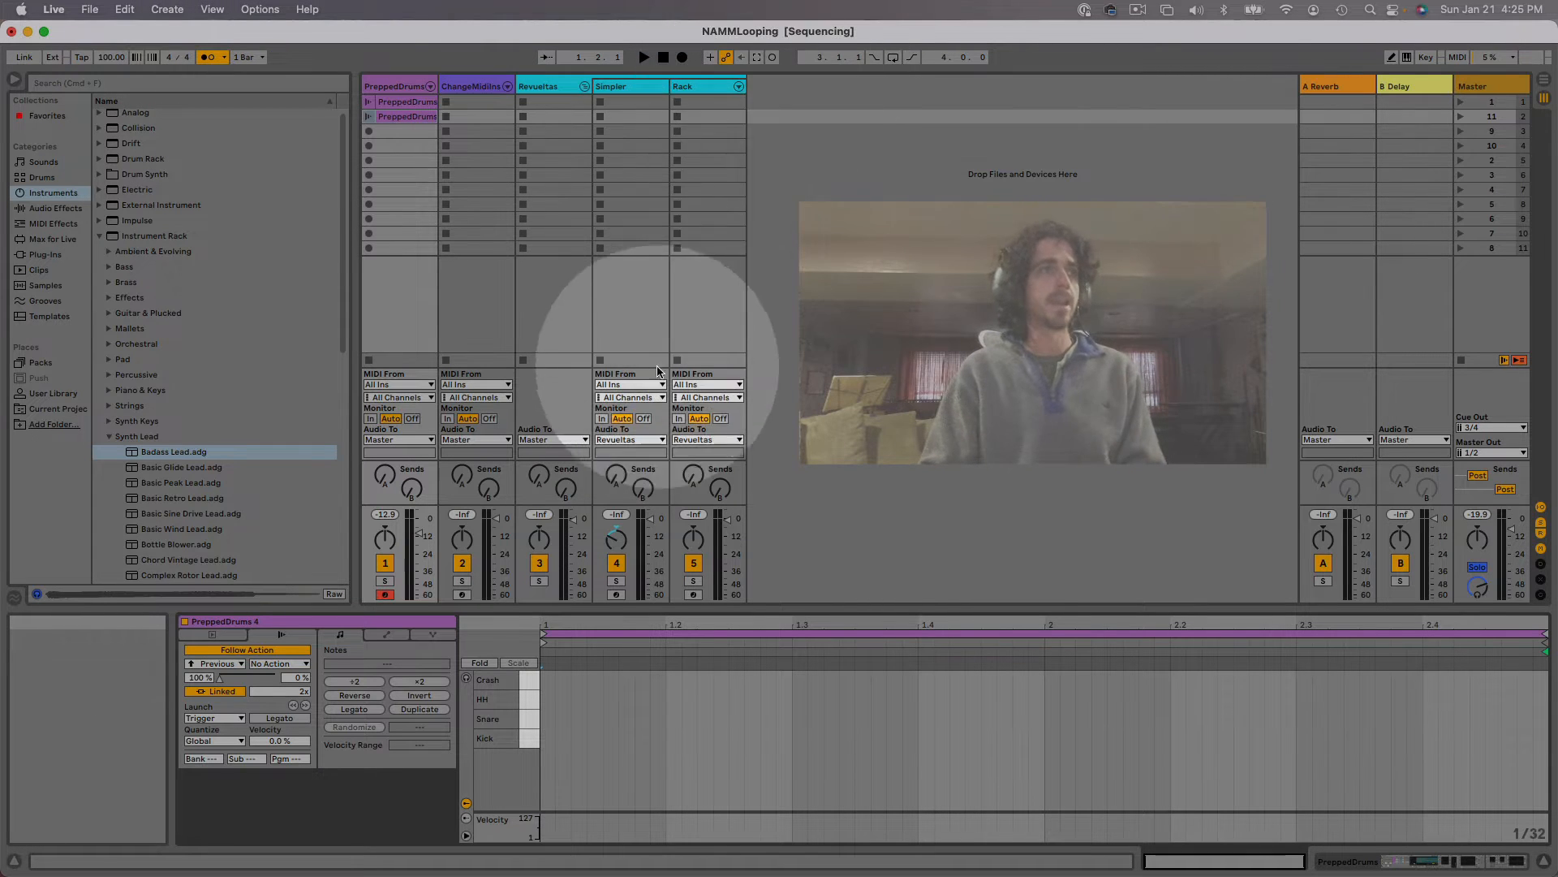
- Record drum patterns into the two linked PreppedDrums clips, and display the notes of each clip
click(406, 104)
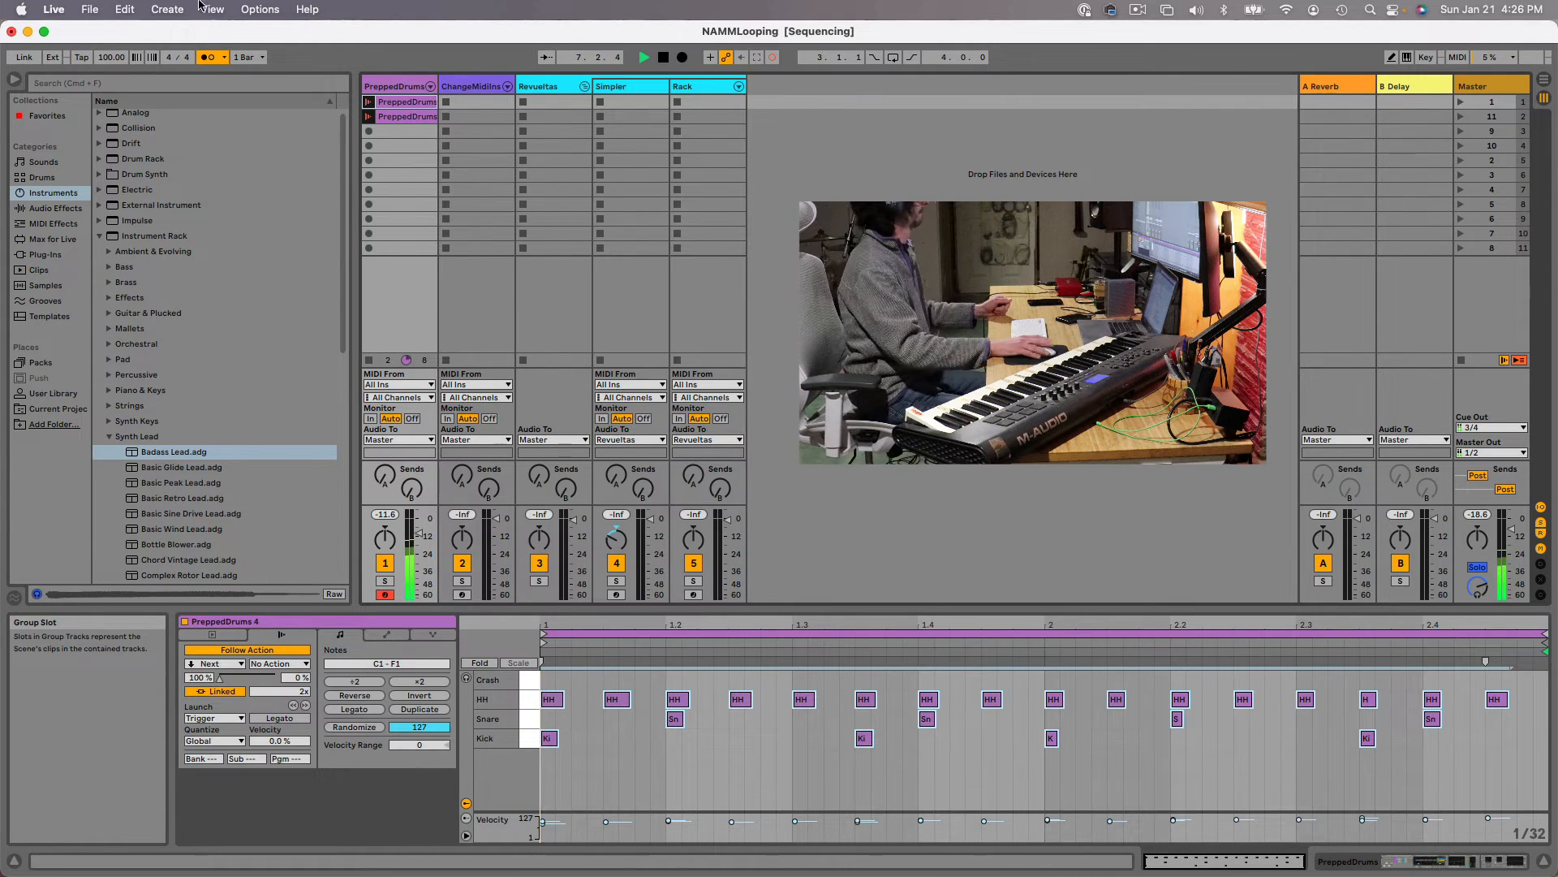
click(391, 118)
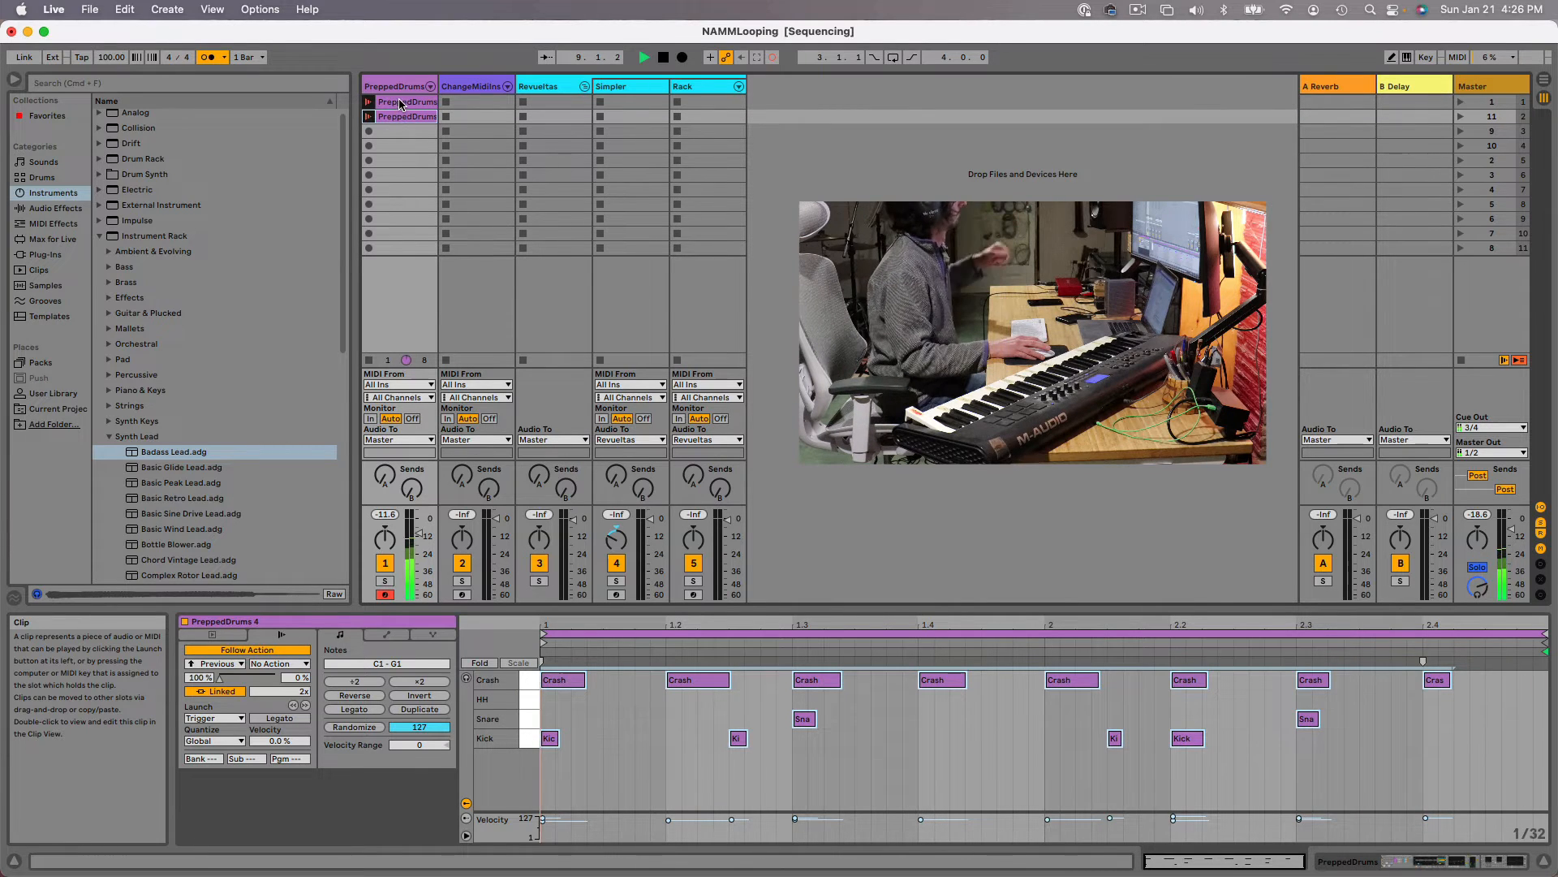
click(401, 103)
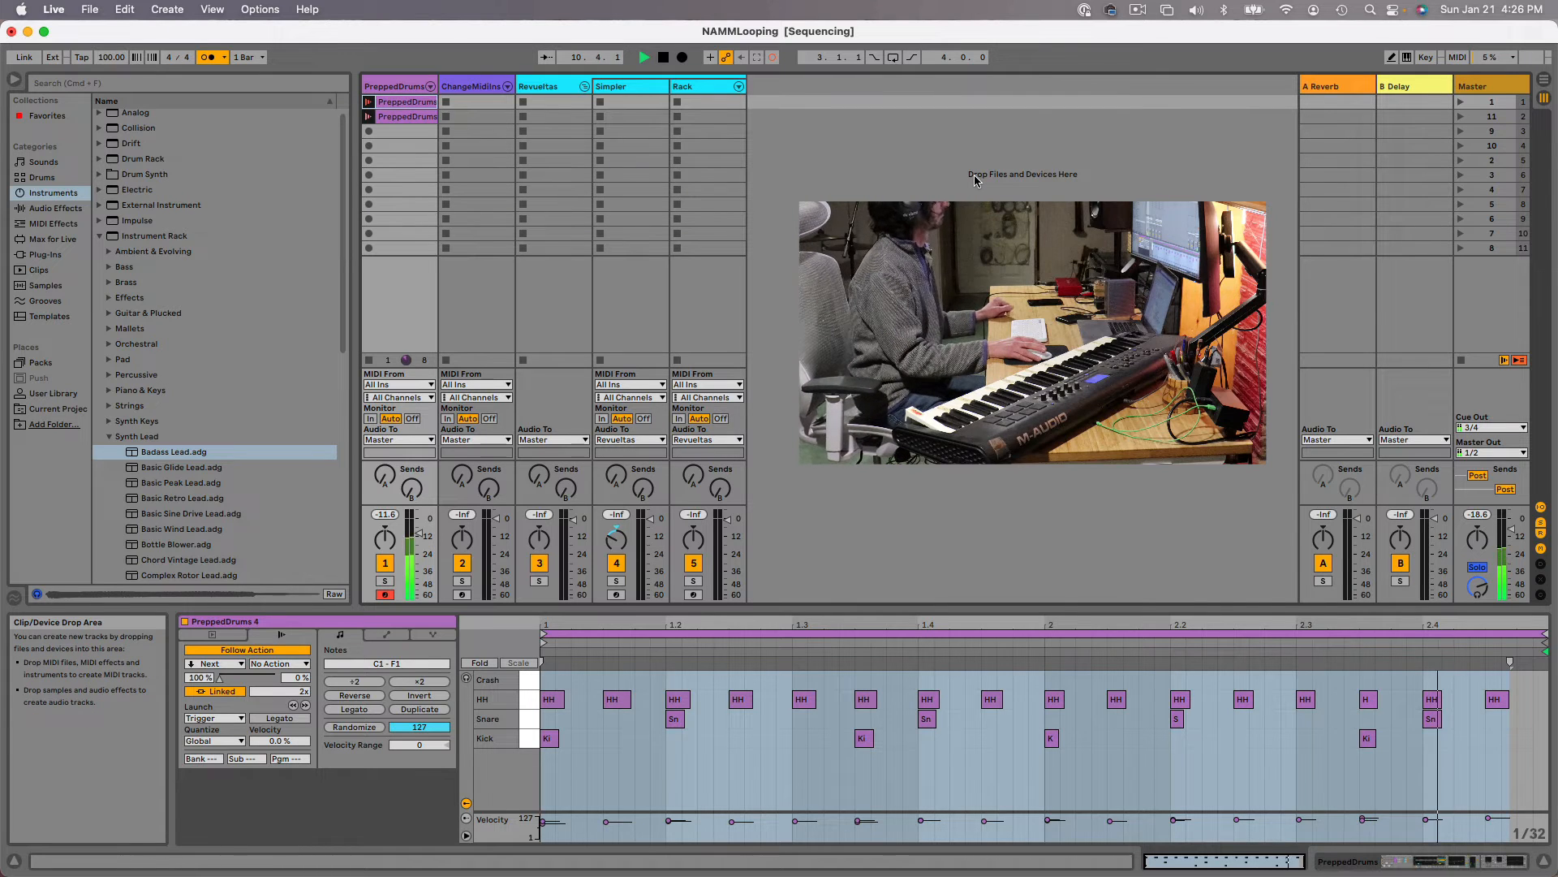
click(425, 115)
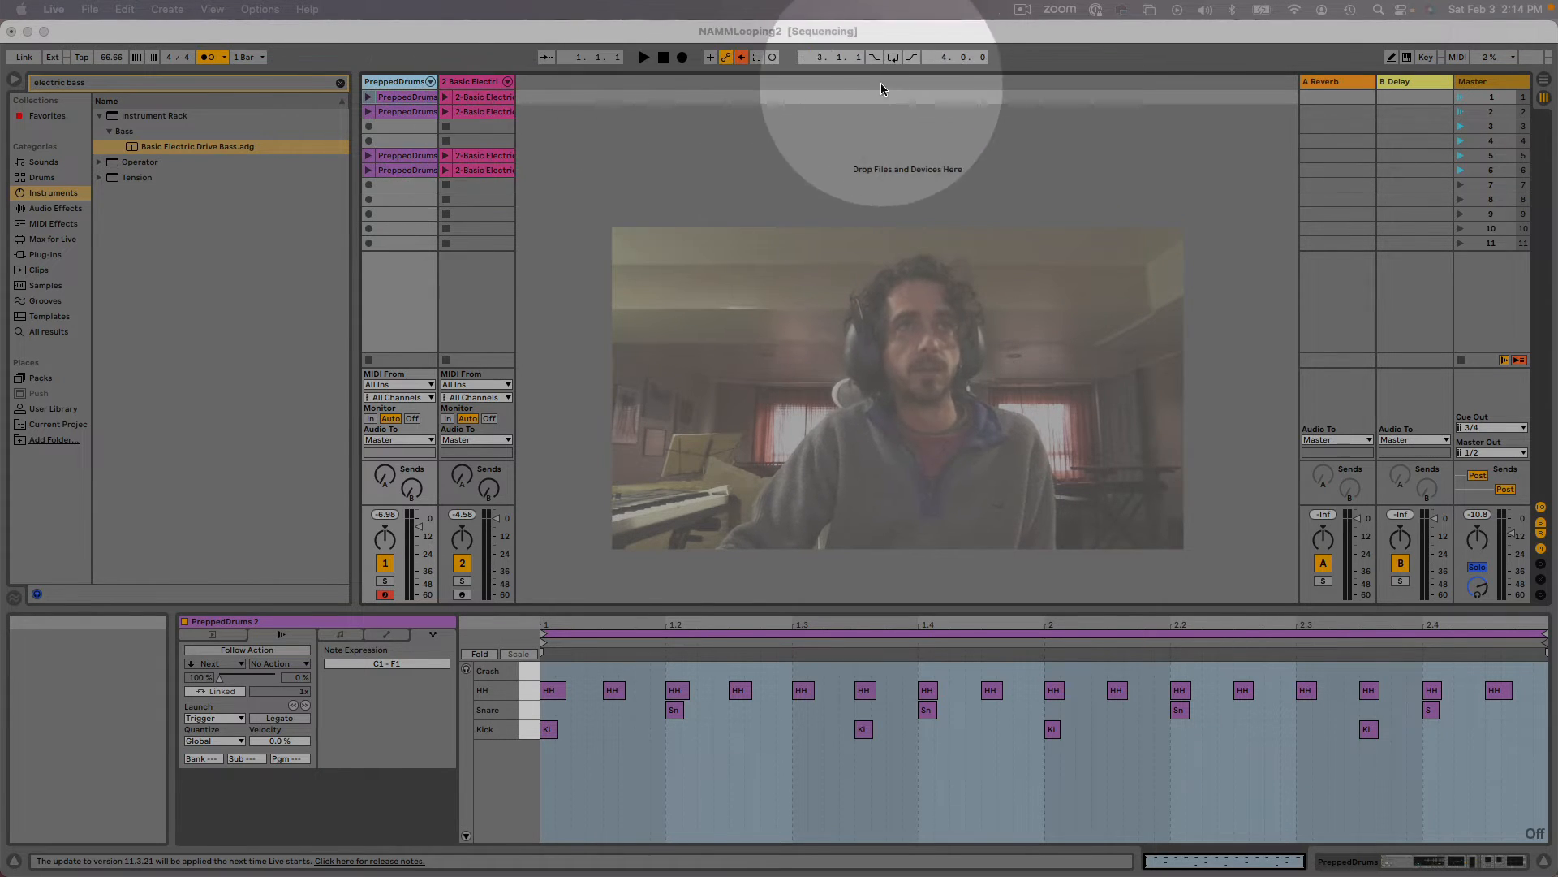
- Select scene 1 and launch it to play the drum and electric bass clips together
click(1491, 95)
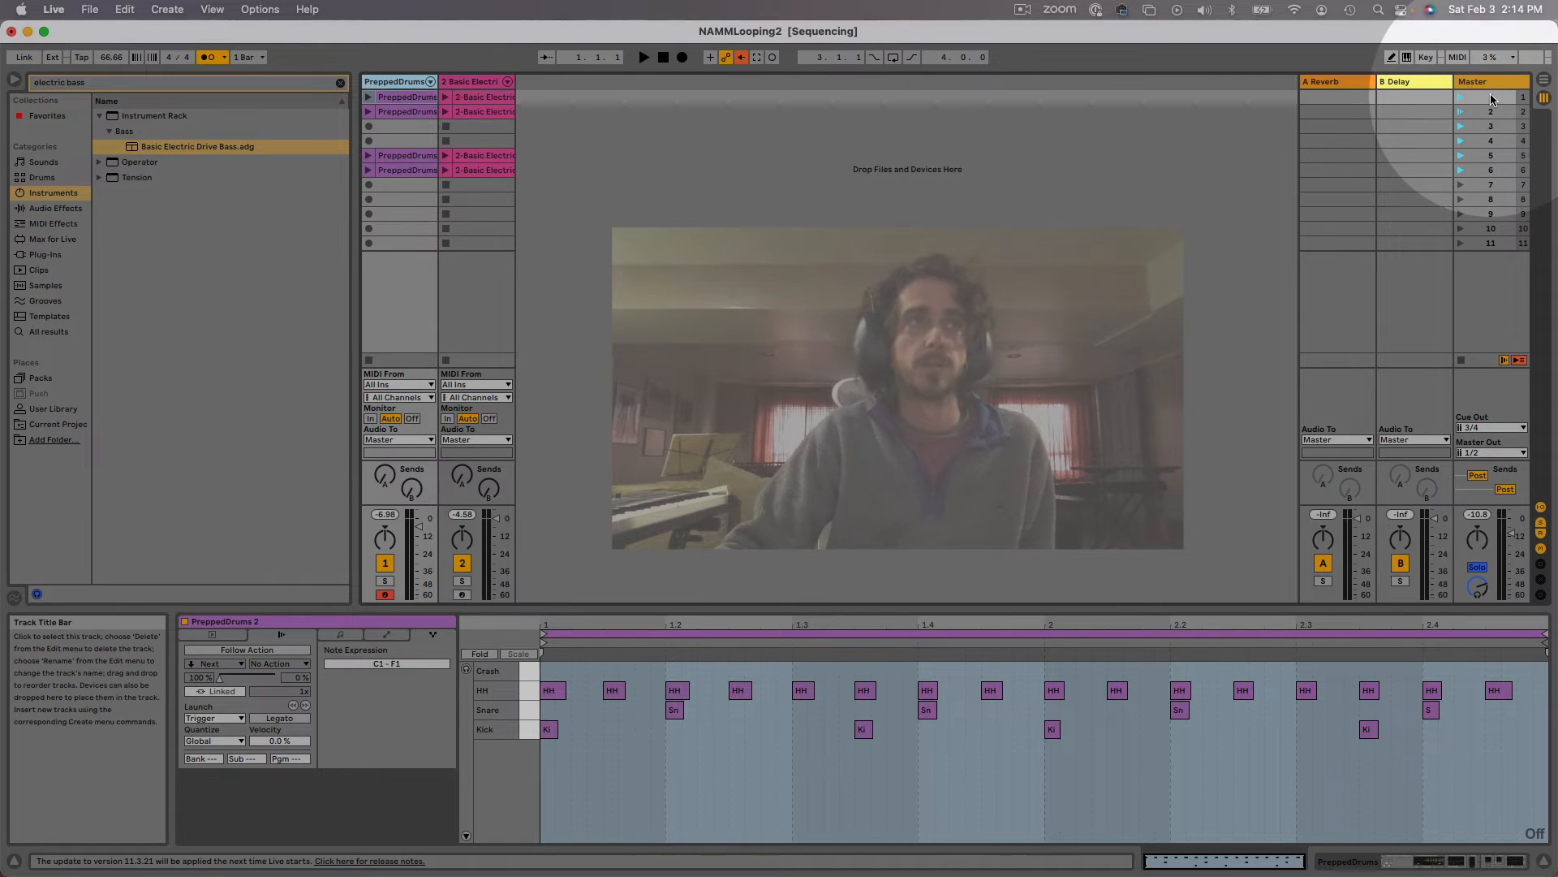
click(1460, 98)
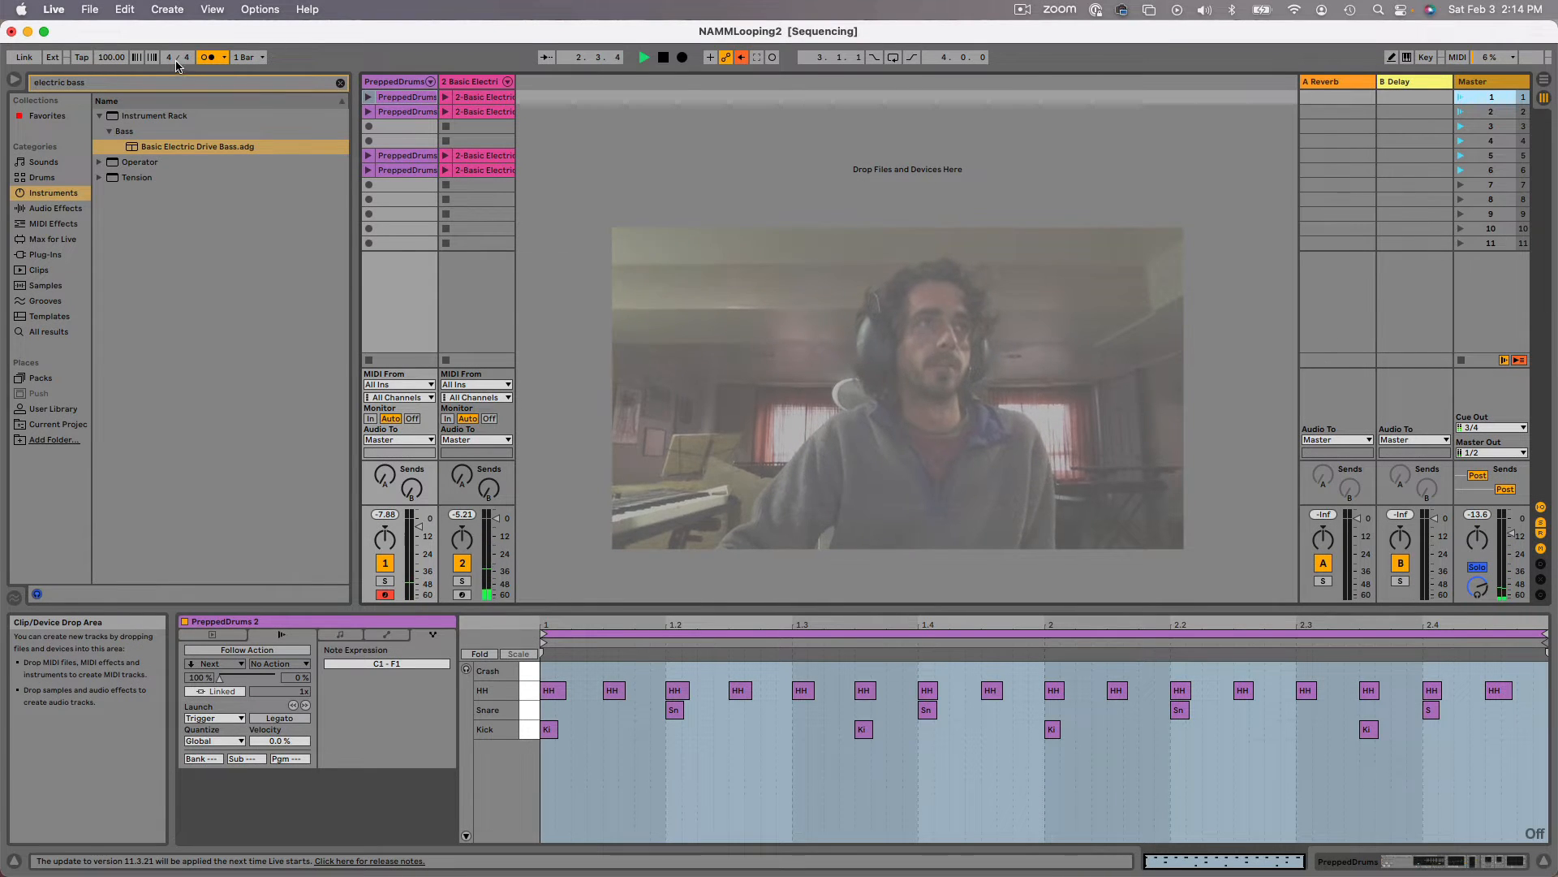
- Turn off the metronome, and check the Follow Action settings of scenes 1 and 2 in the Master track
click(207, 61)
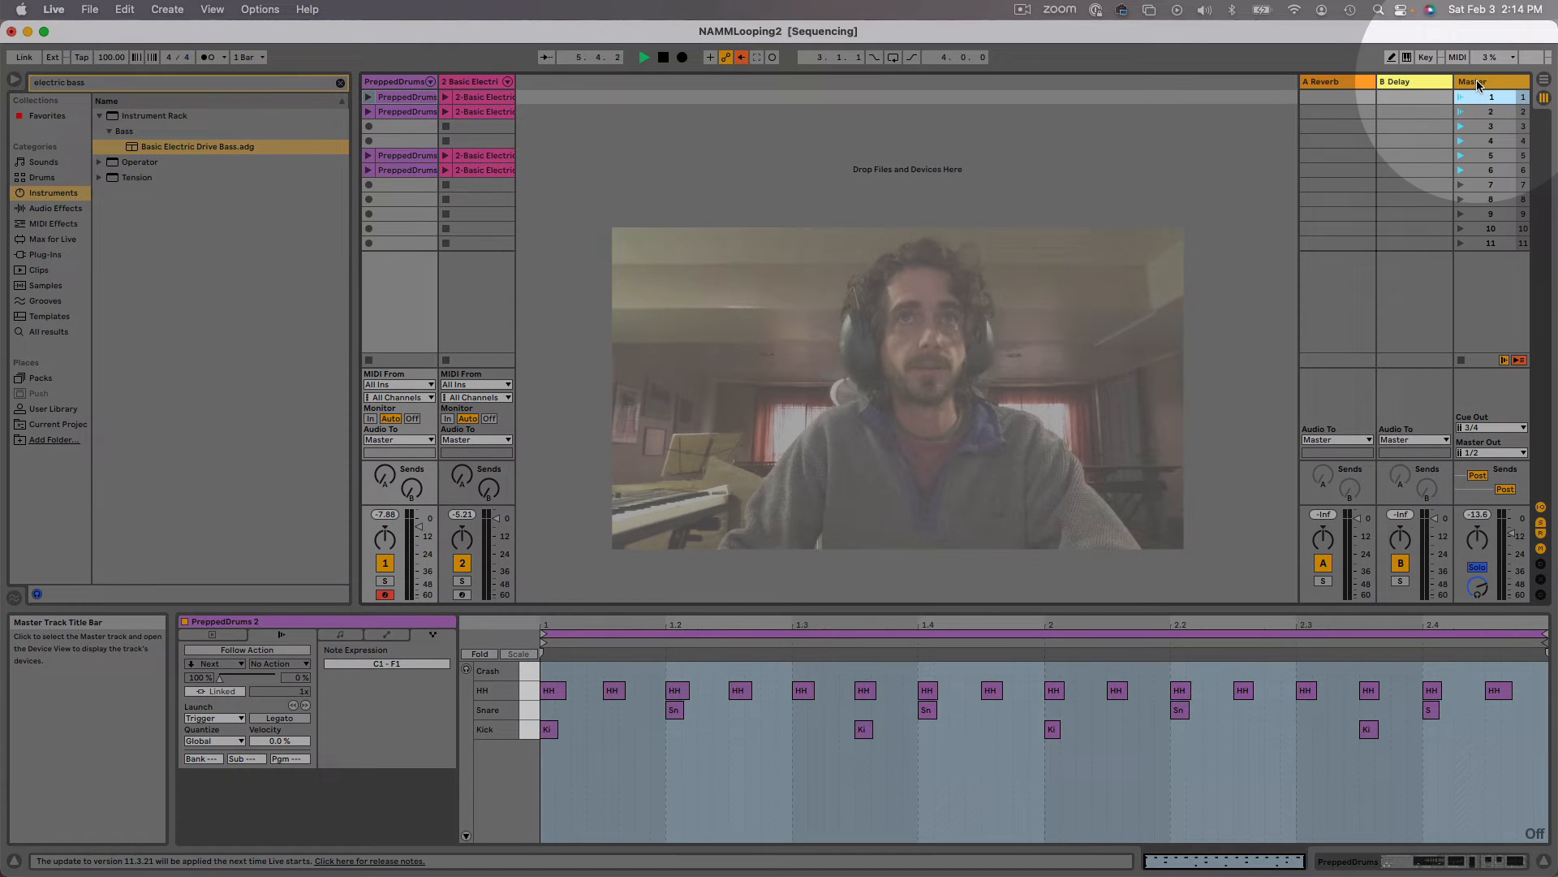
click(1477, 84)
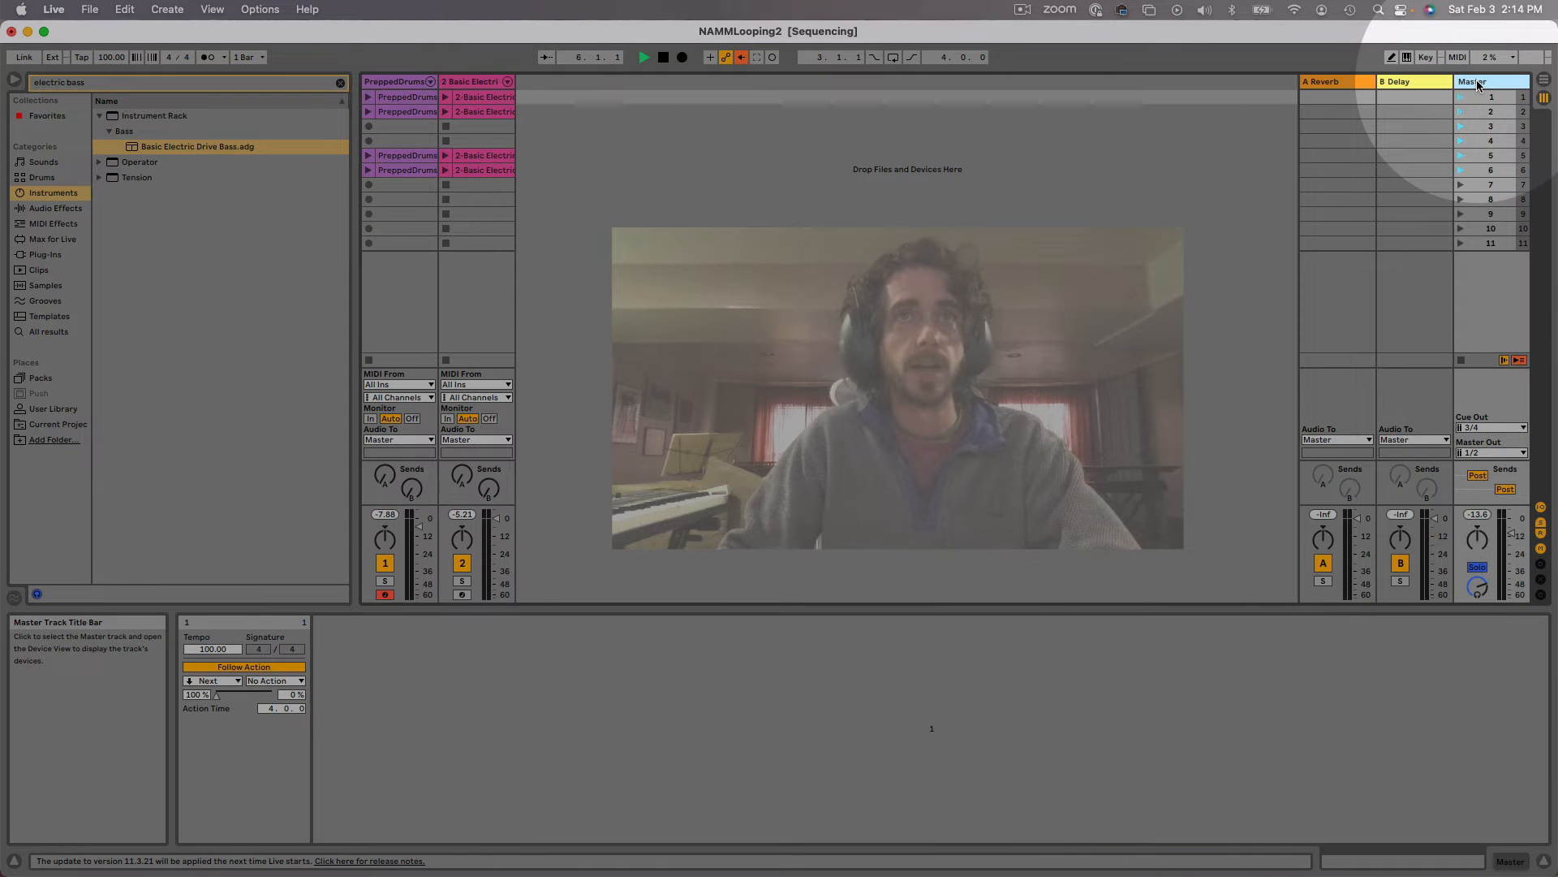
click(1482, 98)
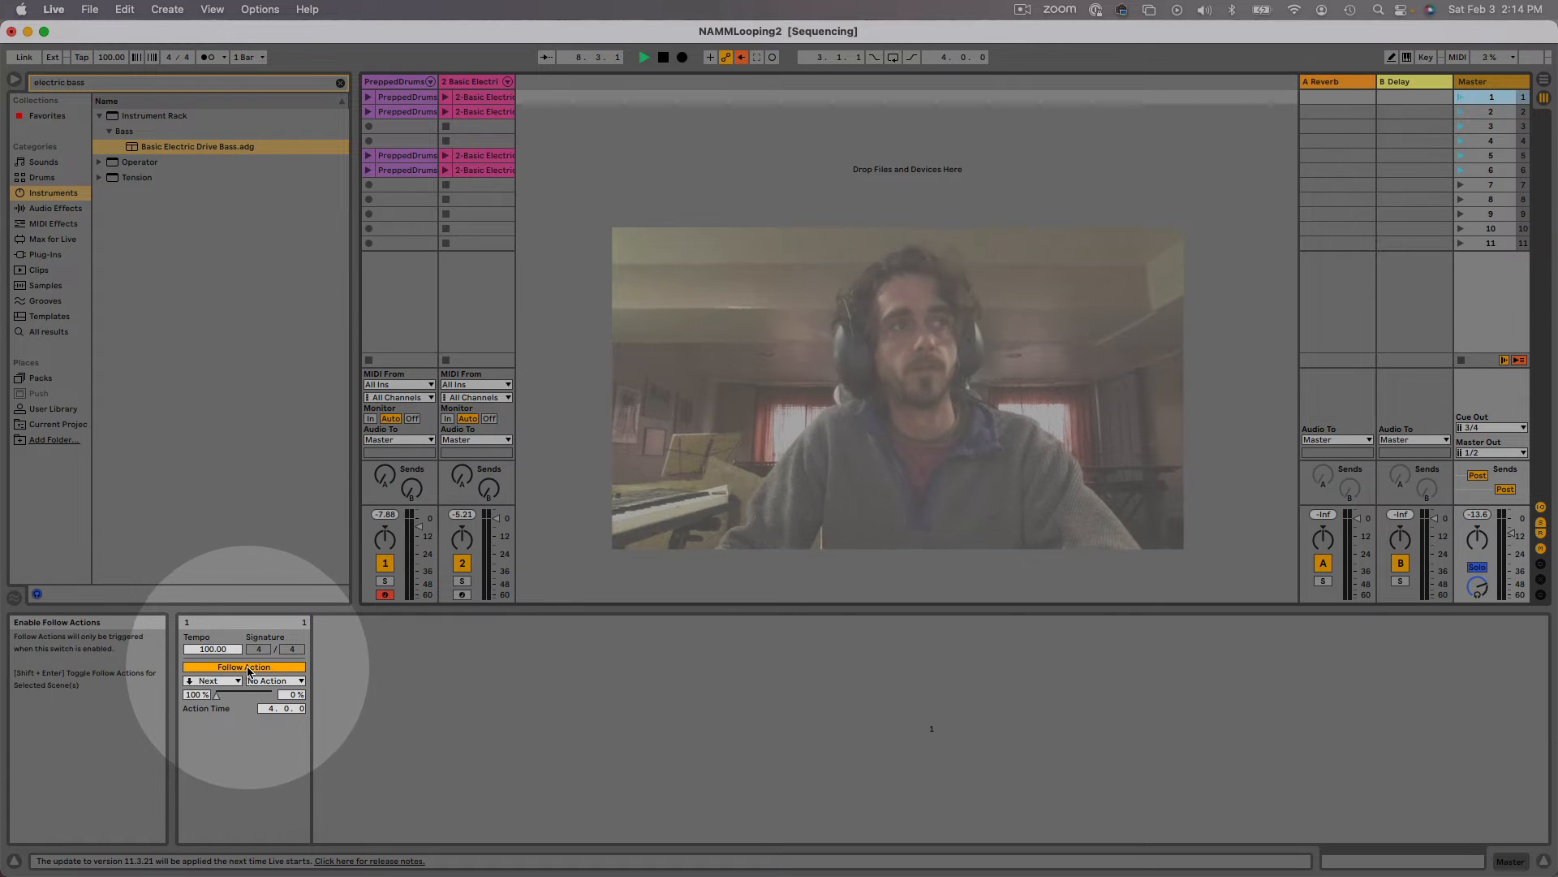
click(249, 670)
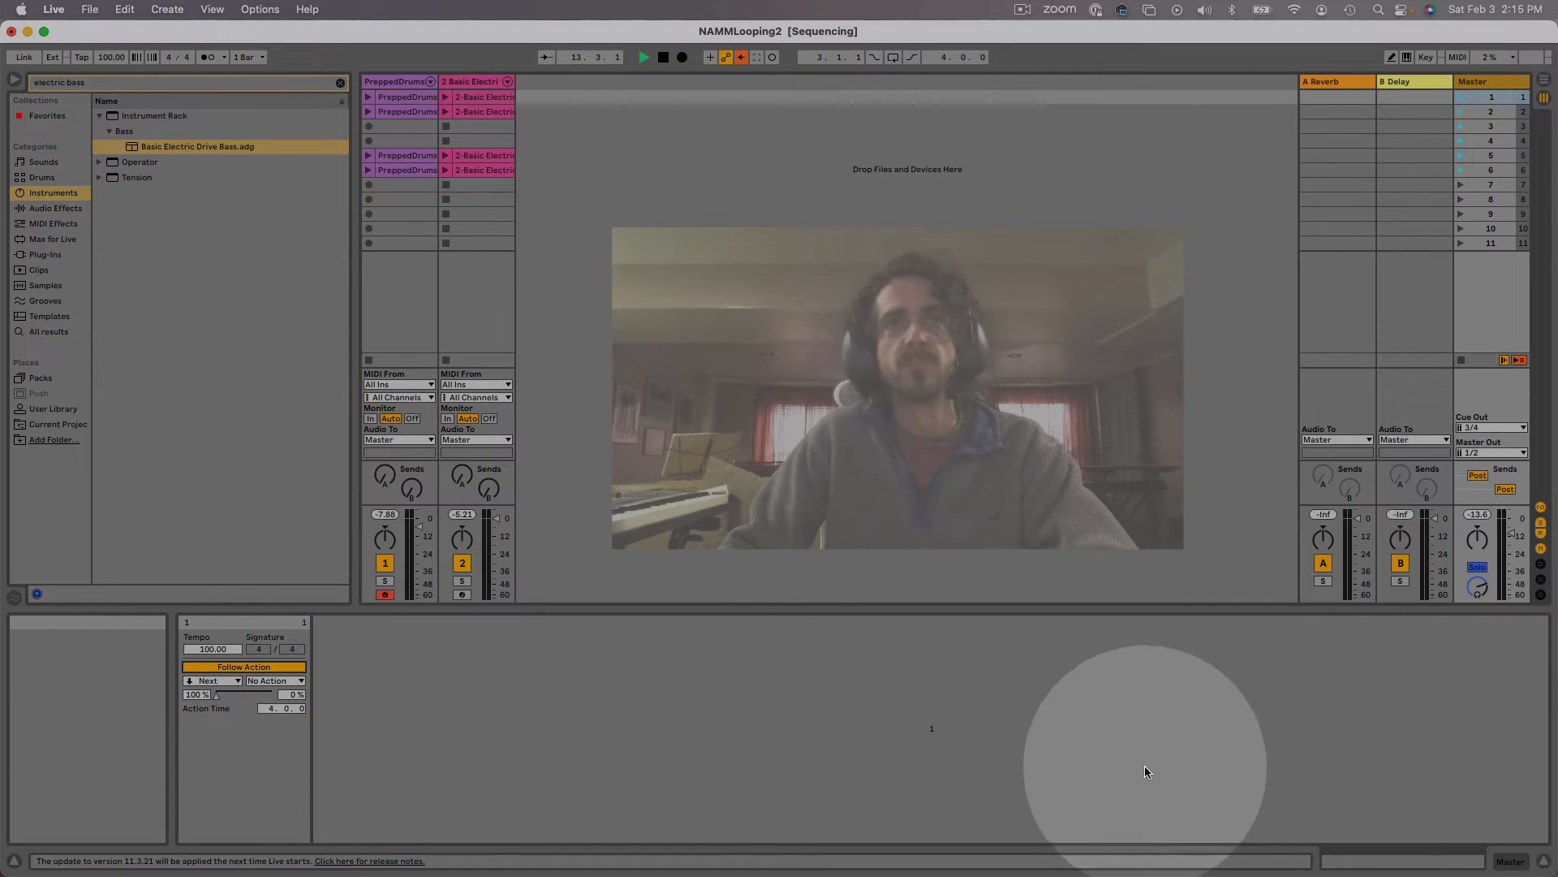
click(1479, 114)
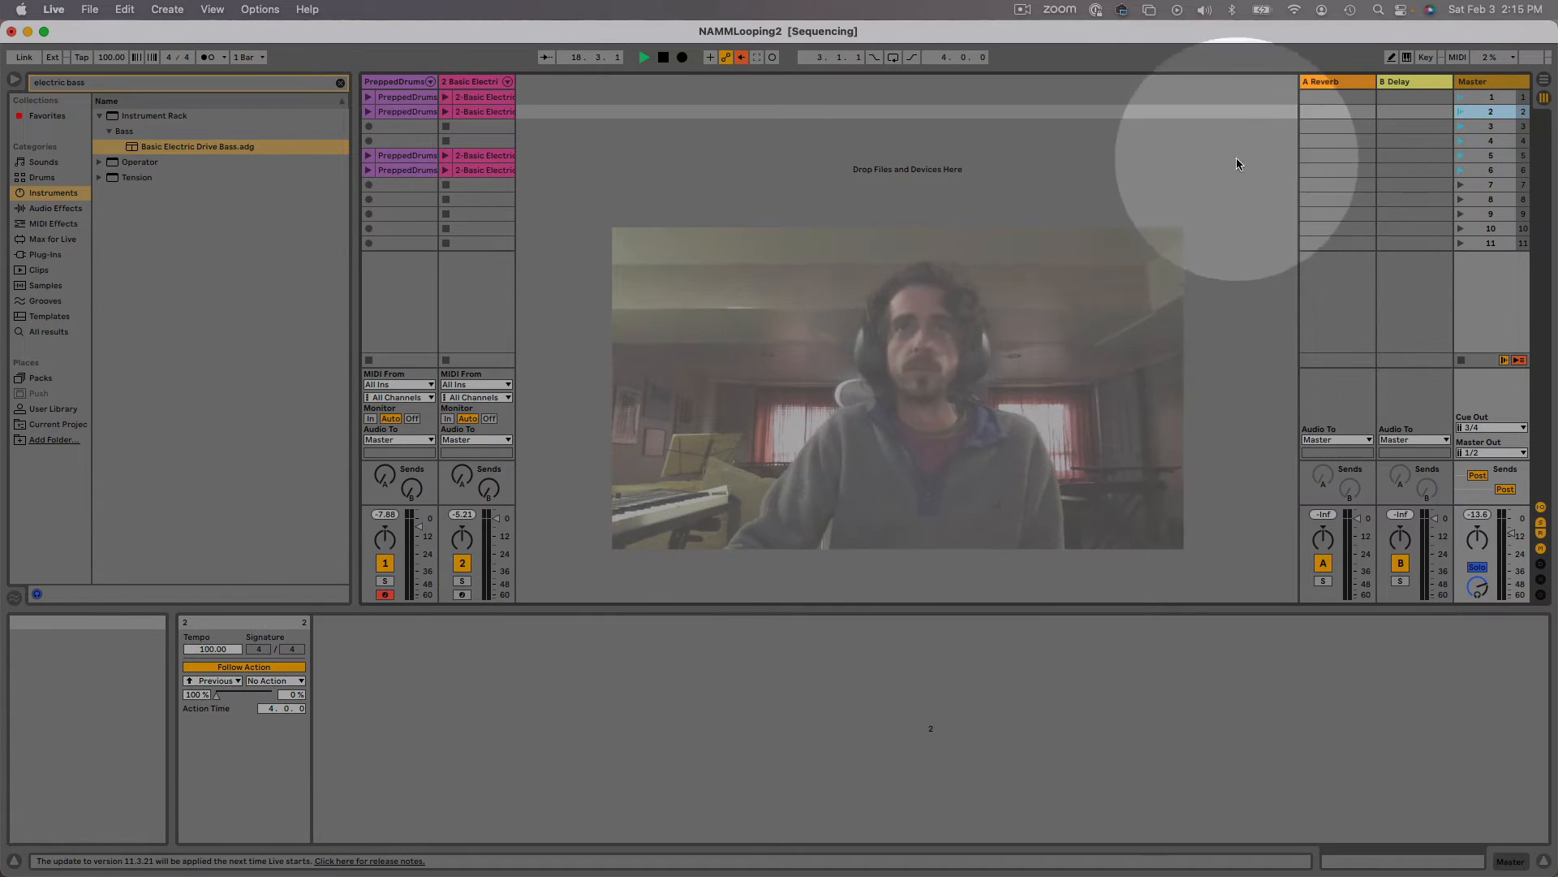
- Launch scene 1 to play the scenes through their Follow Actions, and stop all clips
click(1461, 98)
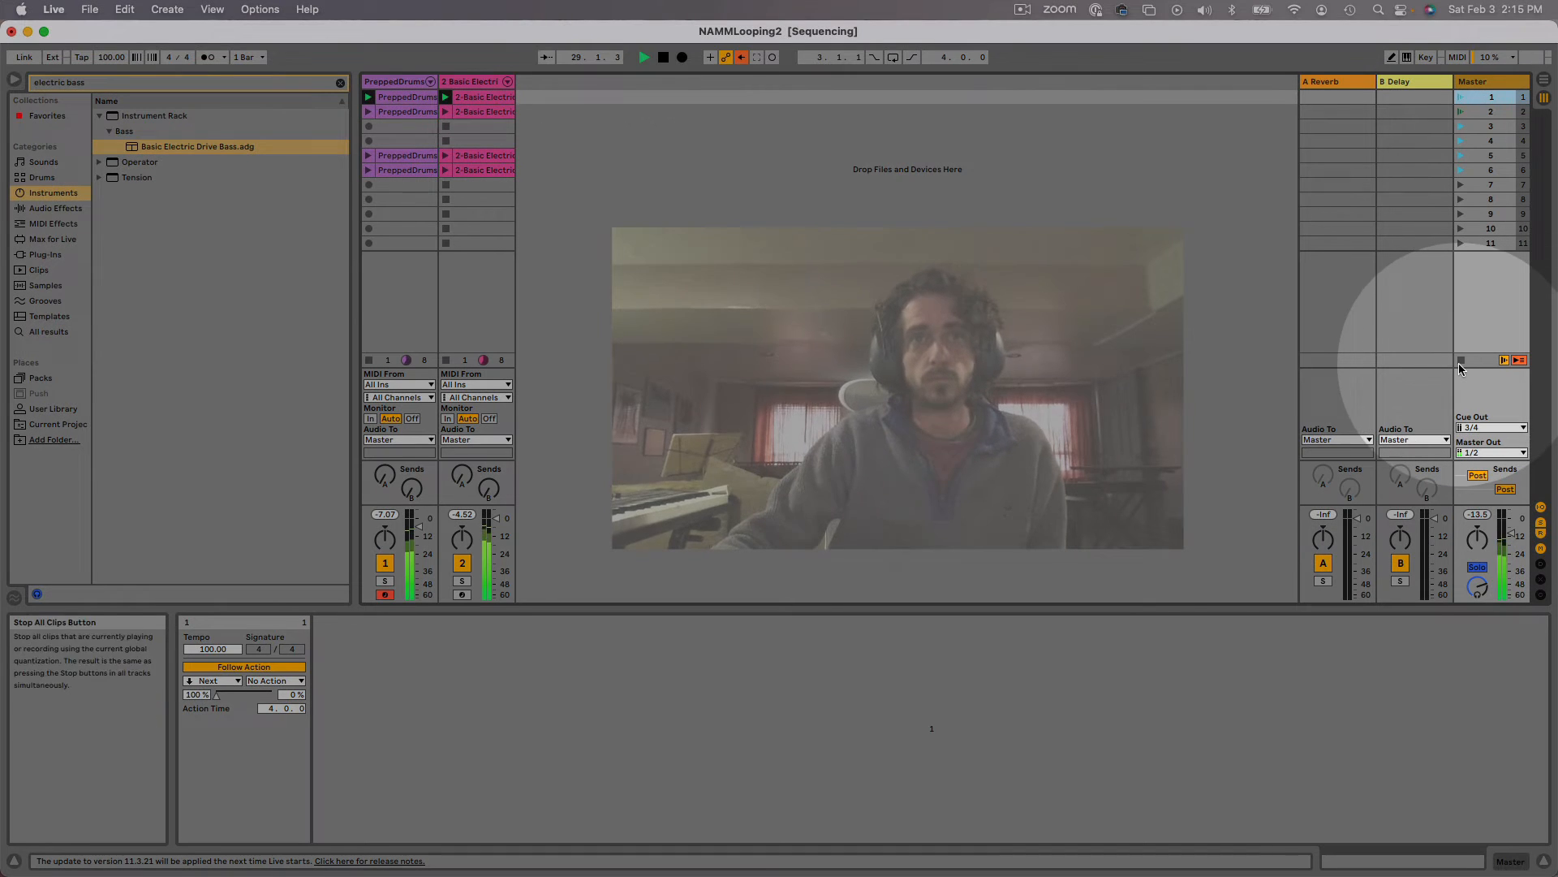
click(1461, 360)
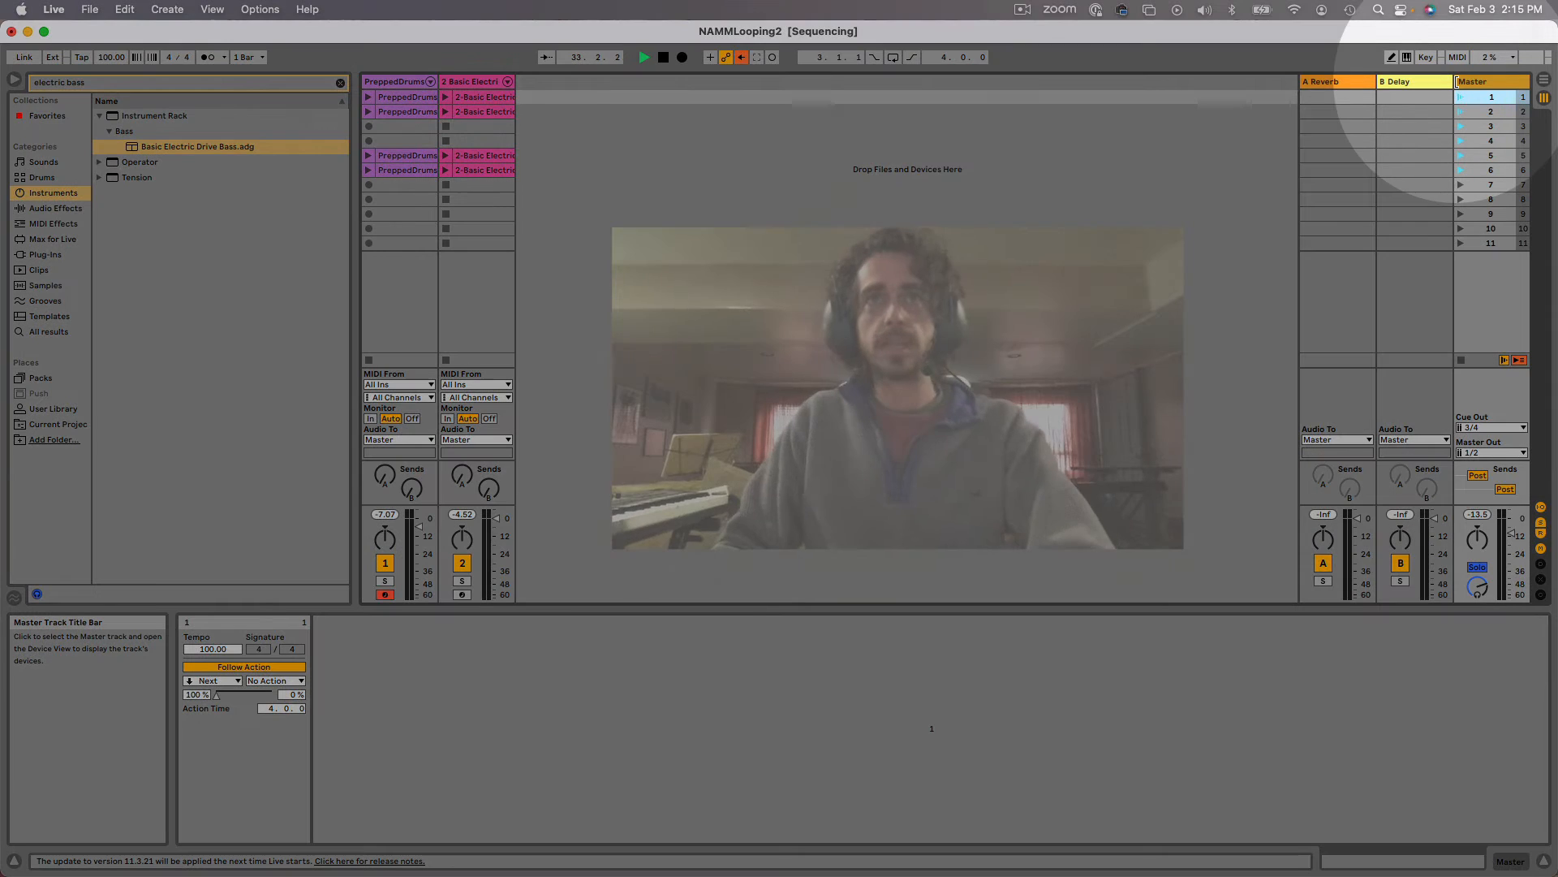
- Widen the Master track to show the scene tempos, and play scenes 5 and 6 before stopping all clips
click(1457, 81)
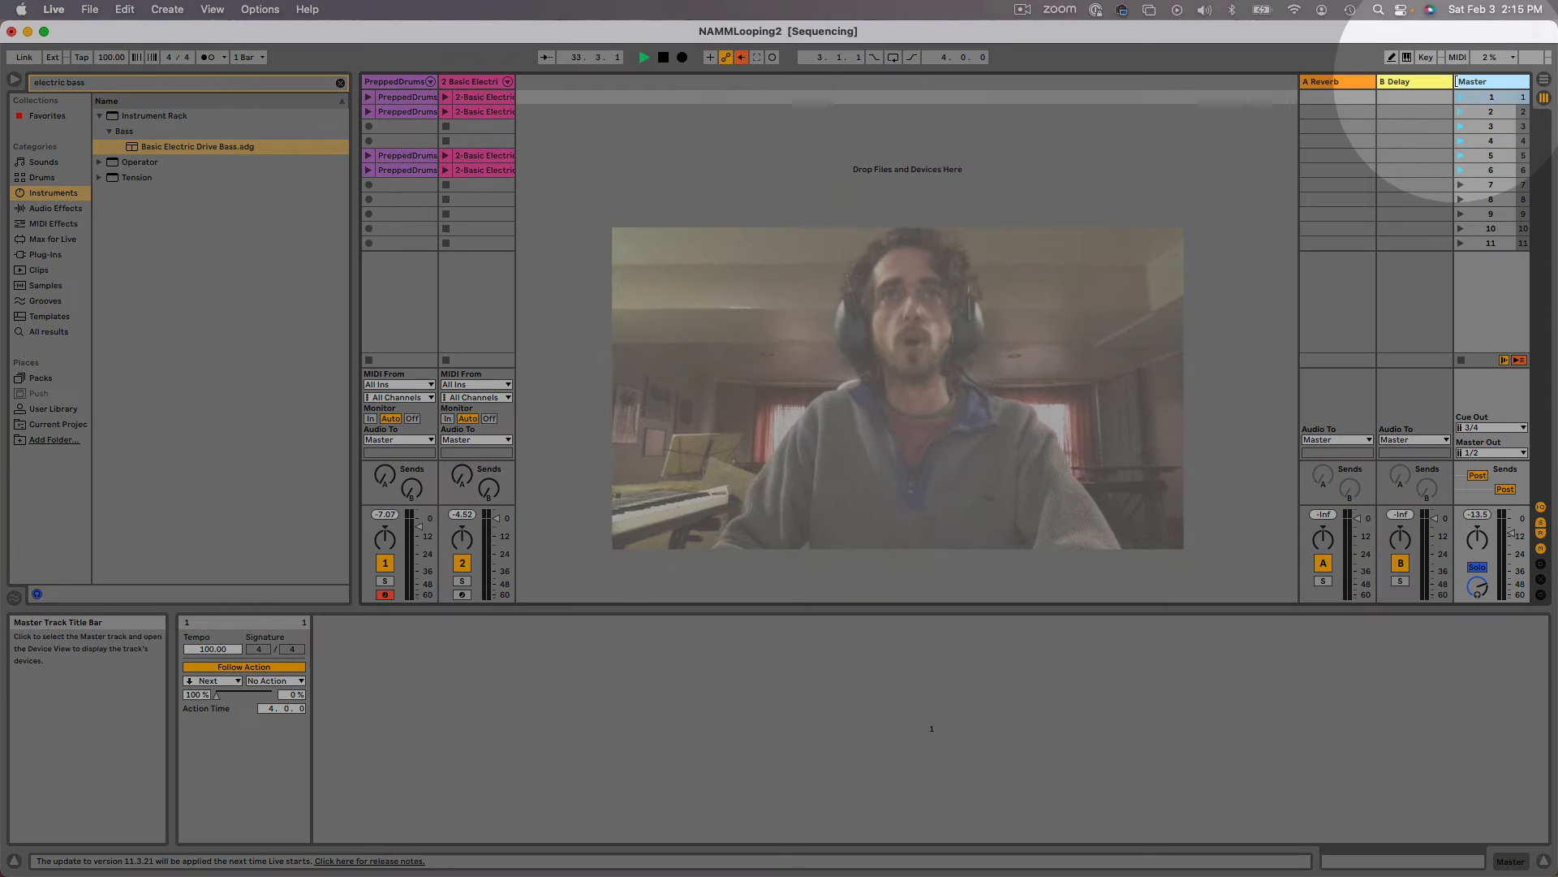
drag(1455, 81, 1353, 81)
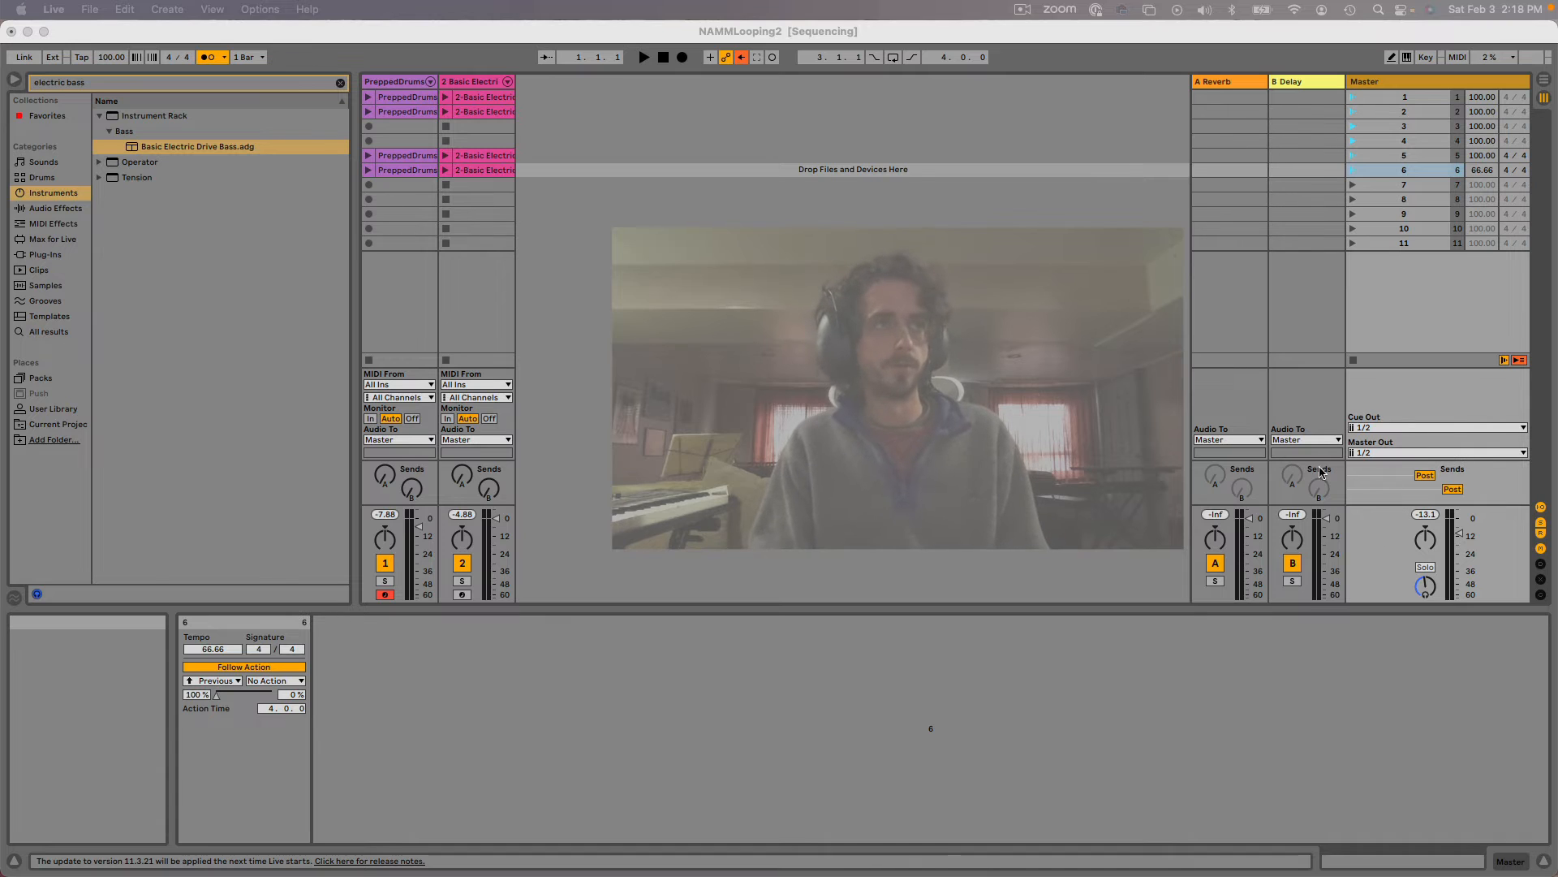
click(1354, 155)
click(1354, 154)
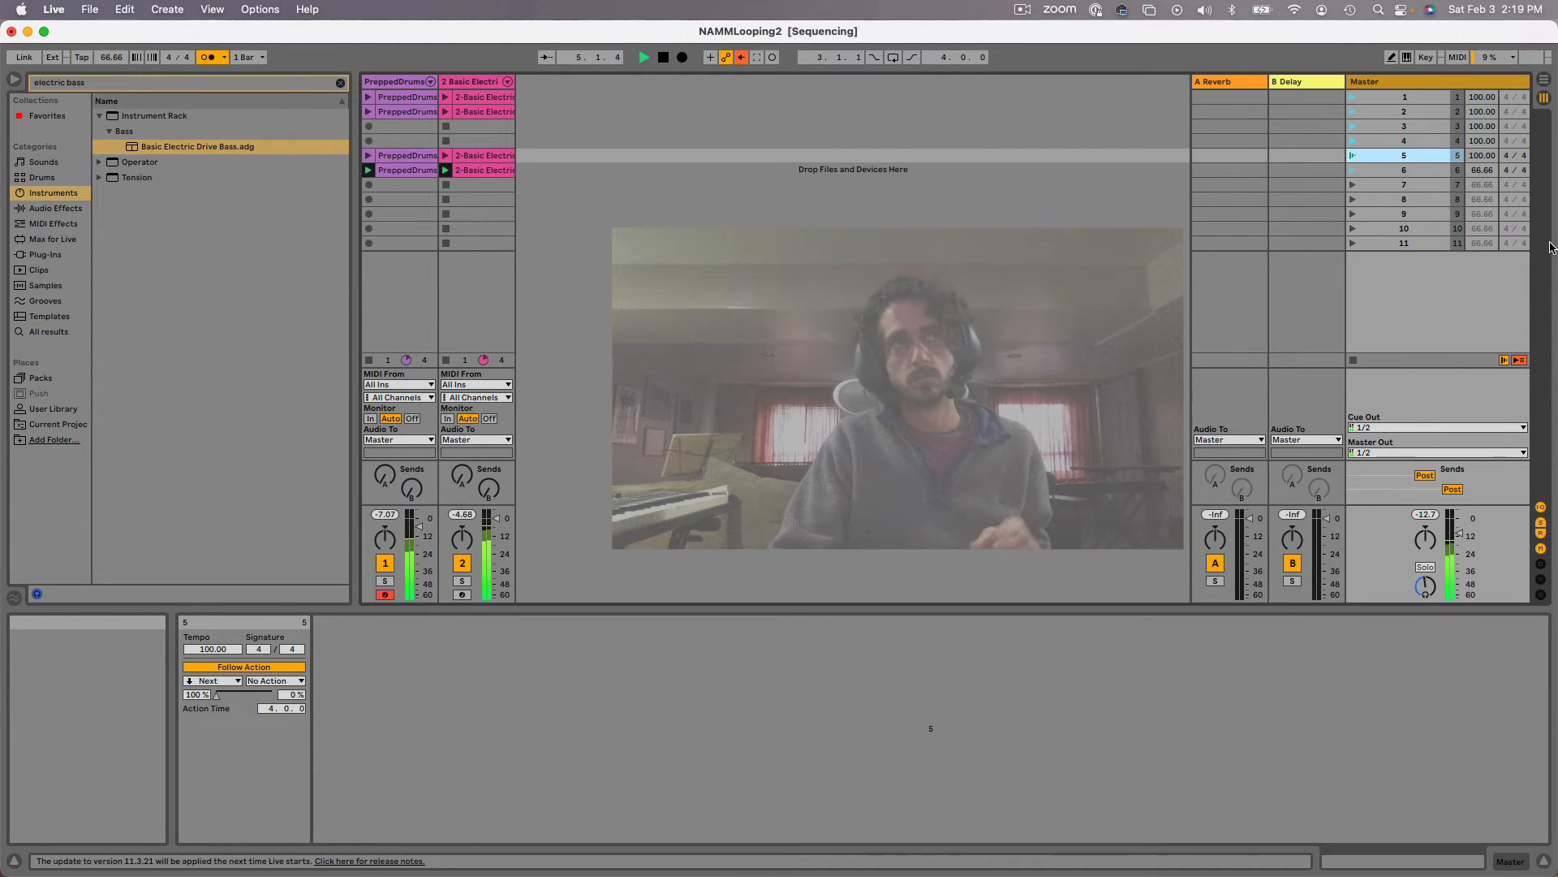
click(1426, 171)
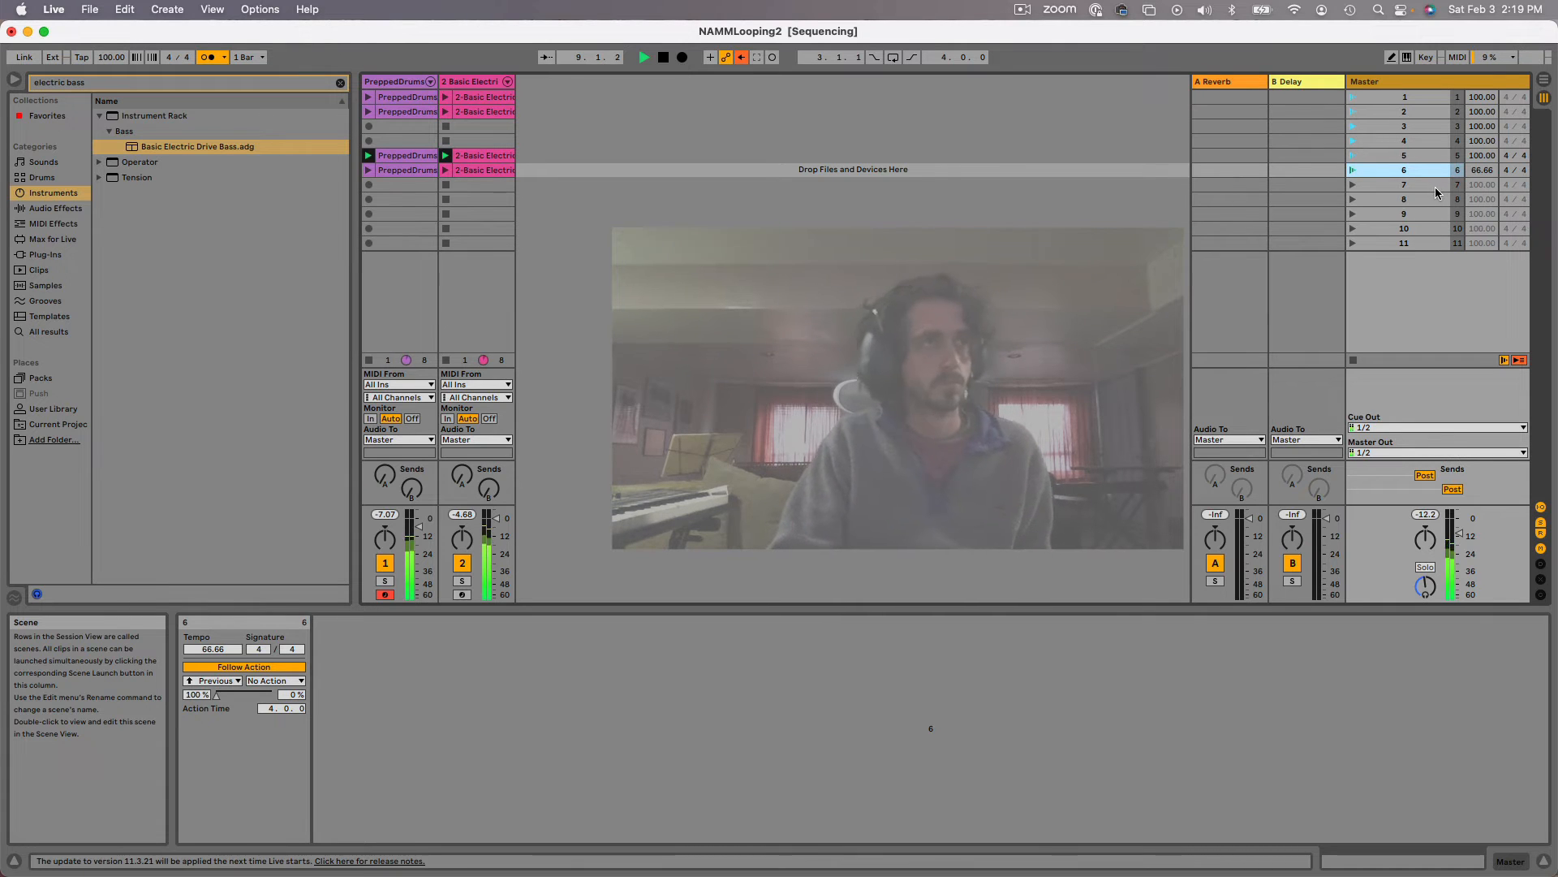
click(1354, 360)
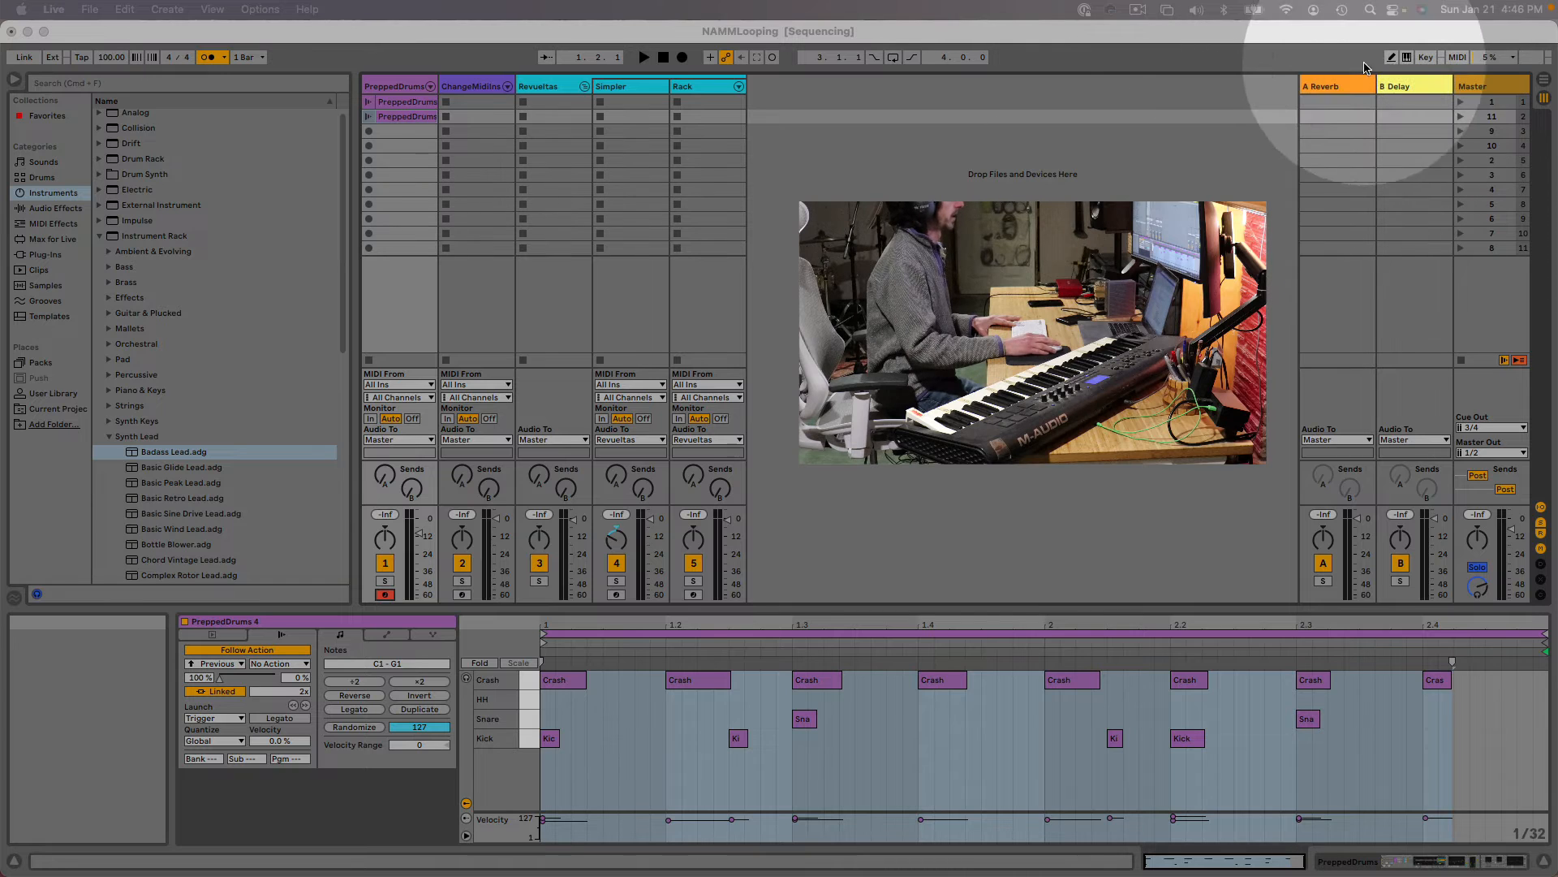
- Look at the existing MIDI mappings in MIDI Map Mode and return to the normal view
click(1460, 57)
click(1460, 57)
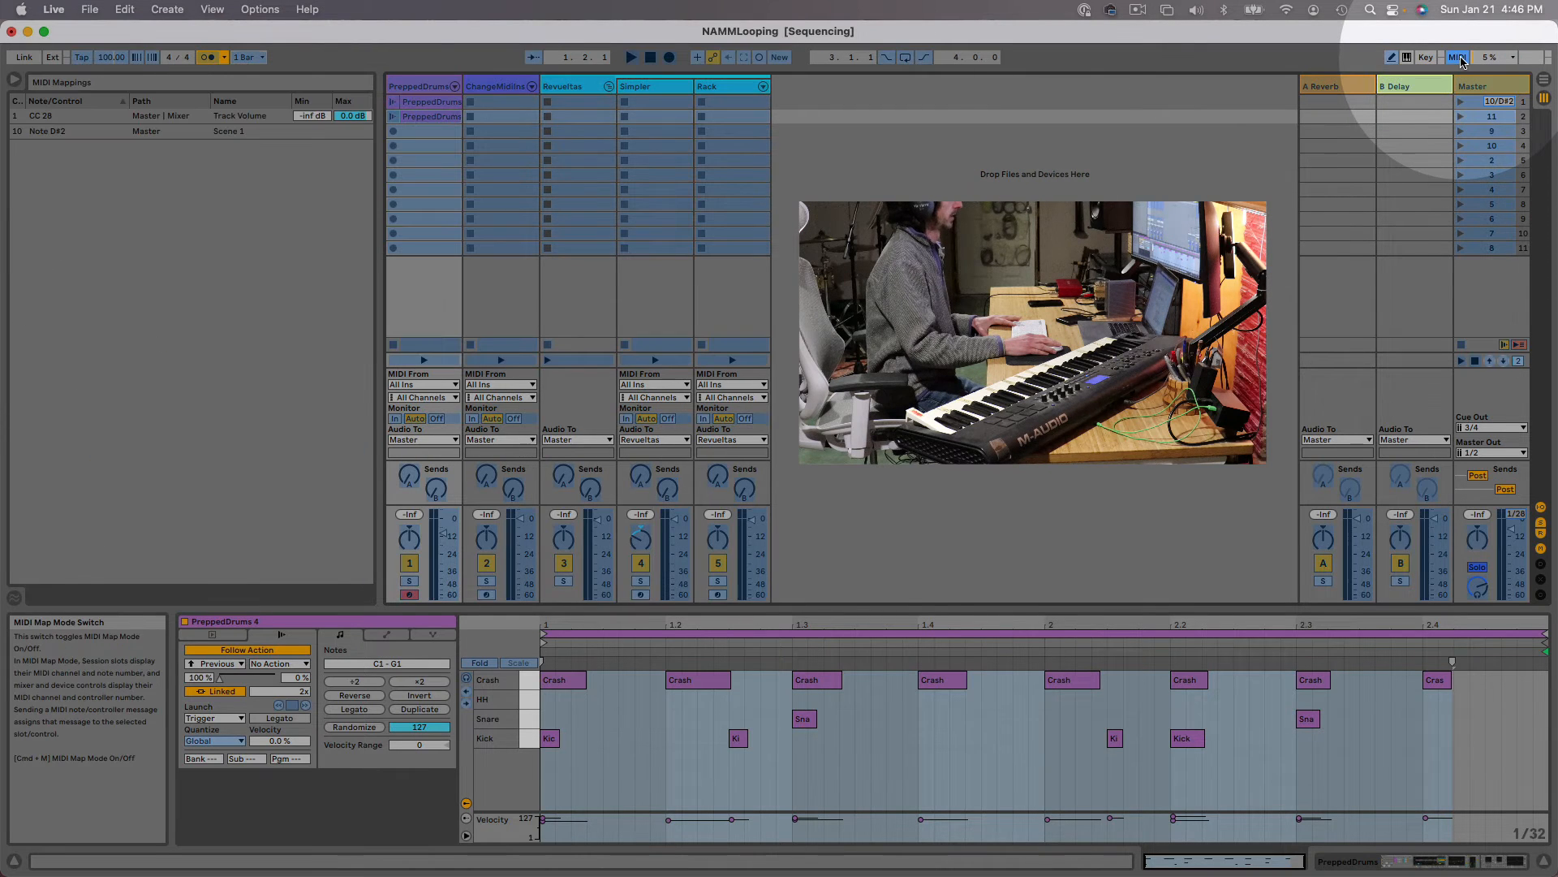
click(1461, 59)
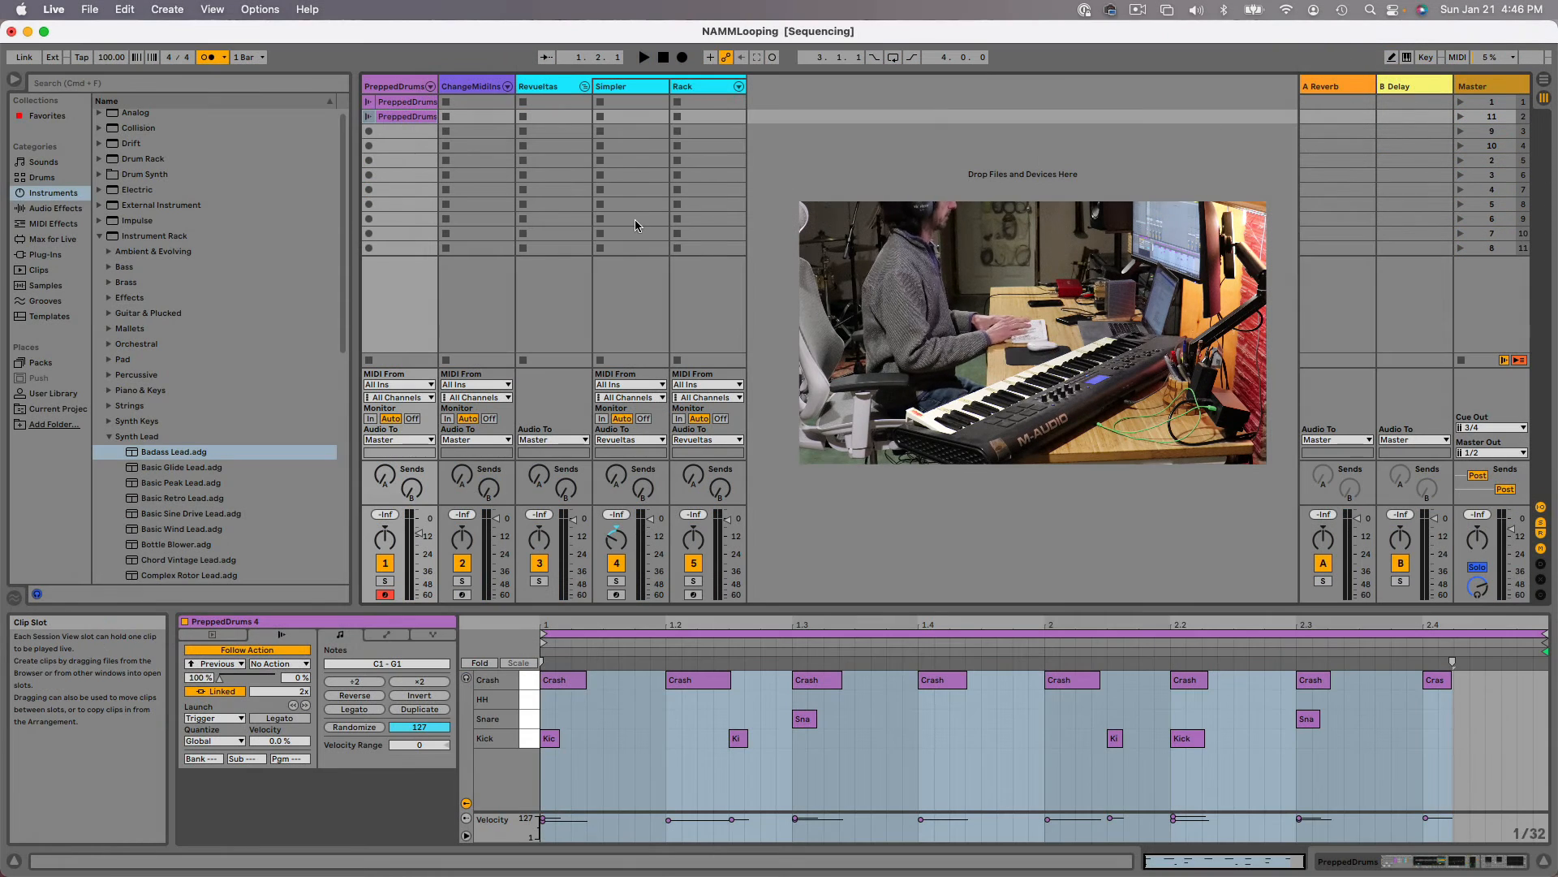
- MIDI-map the second track's Arm switch to note D2 and the Rack track's volume to CC 7
key(super+m)
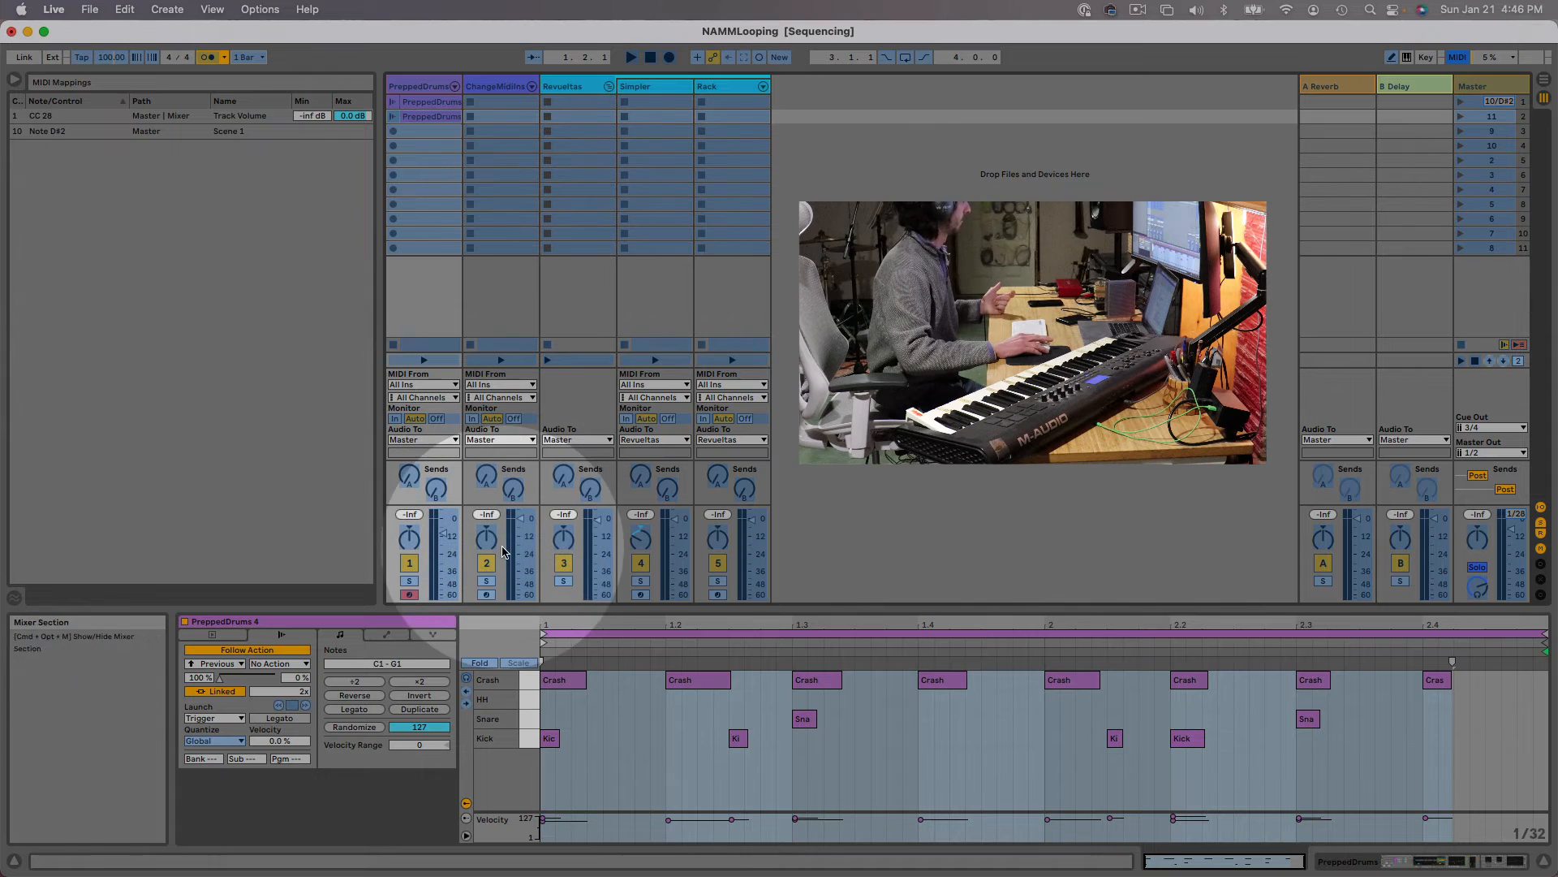
click(486, 594)
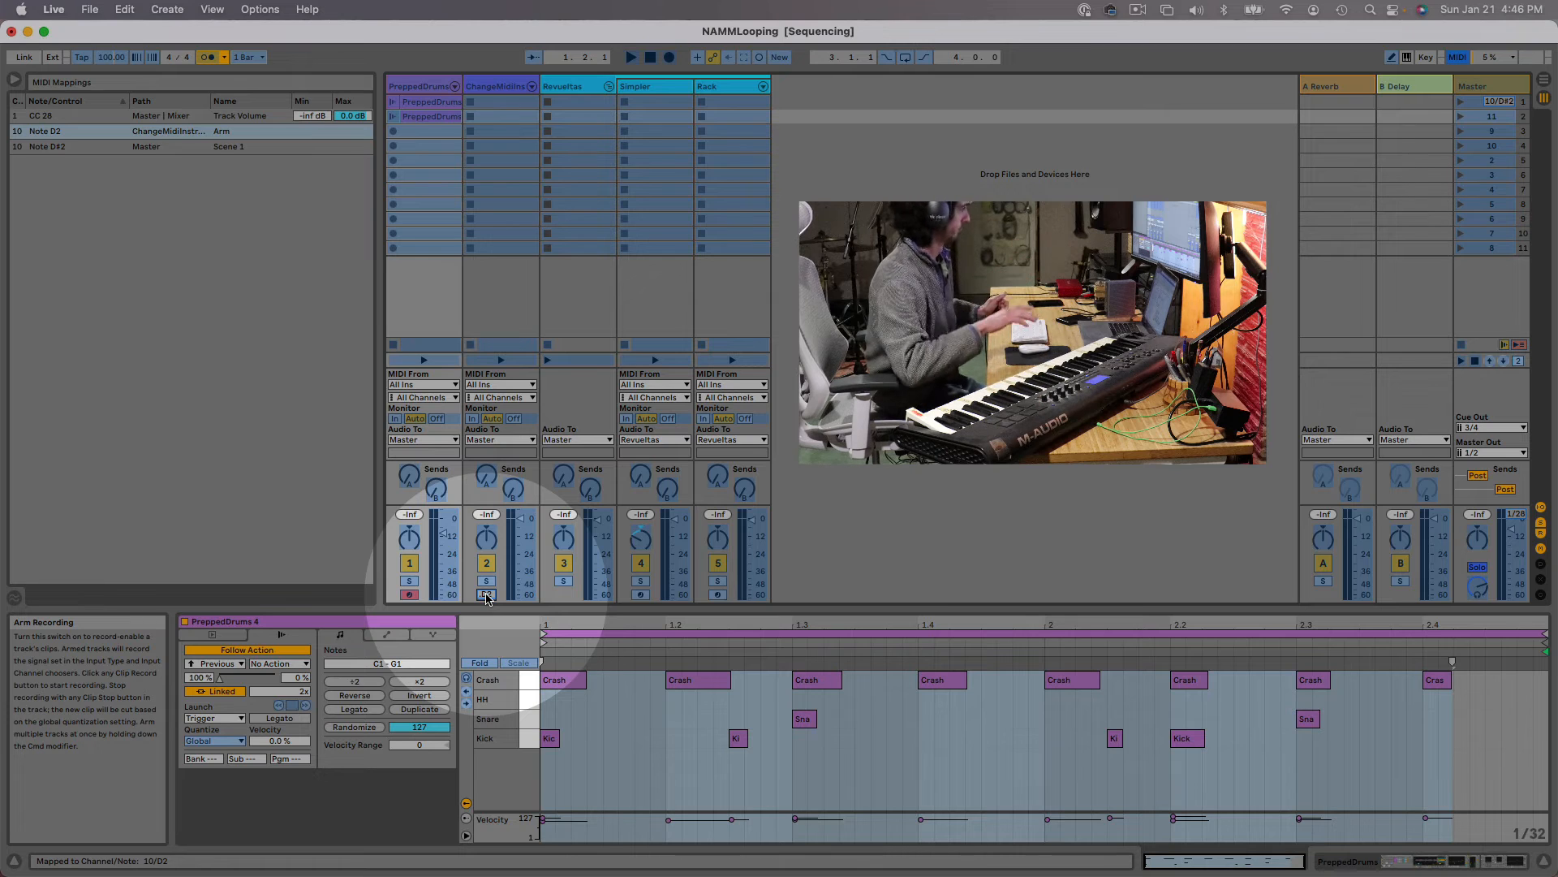
click(750, 524)
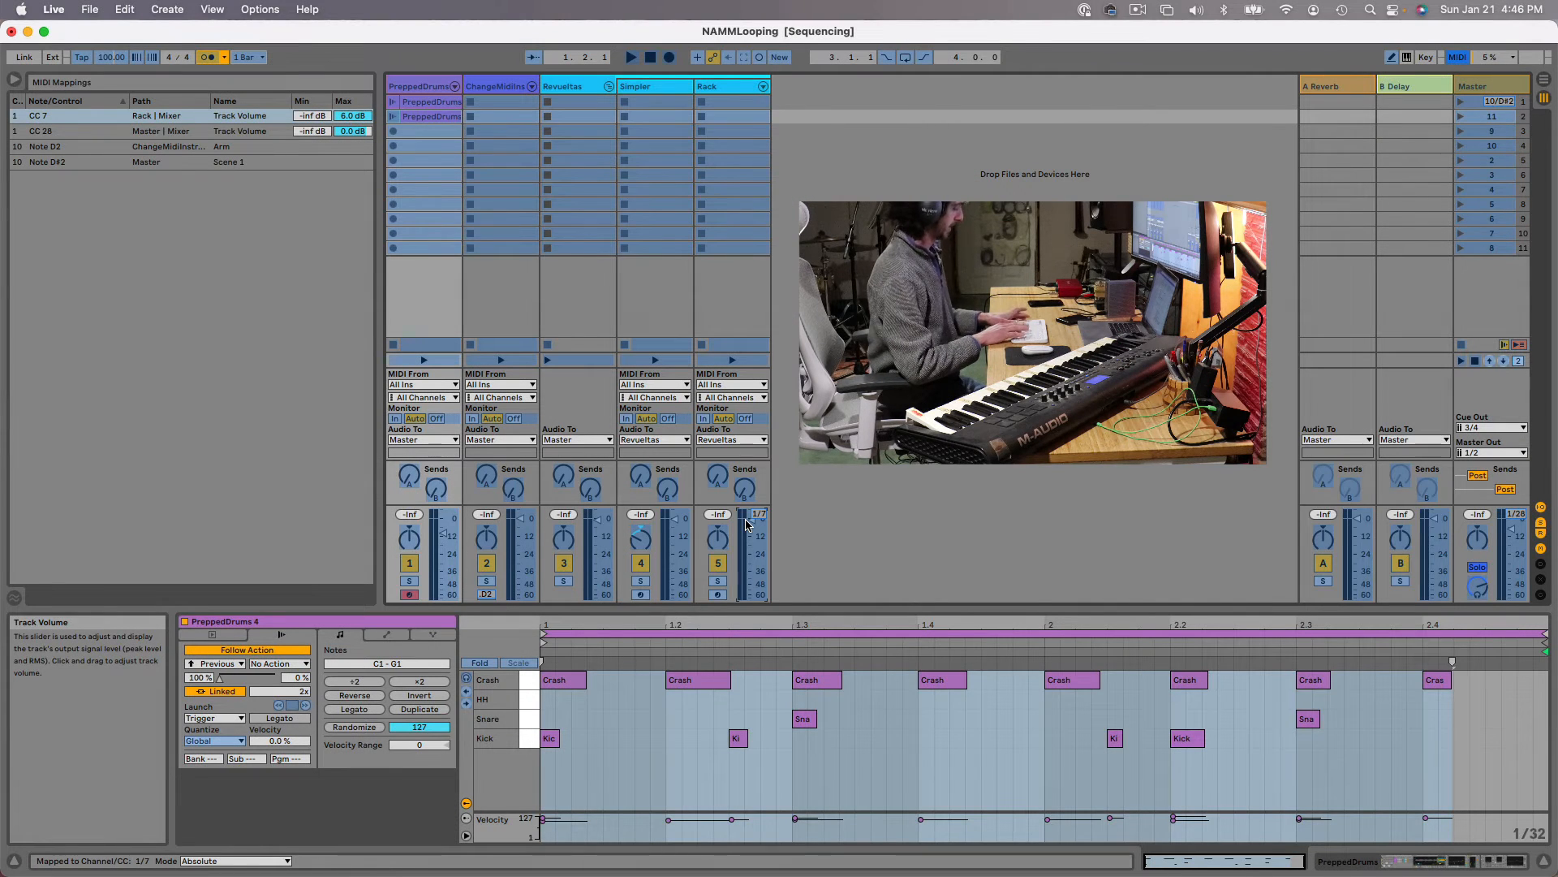
key(super+m)
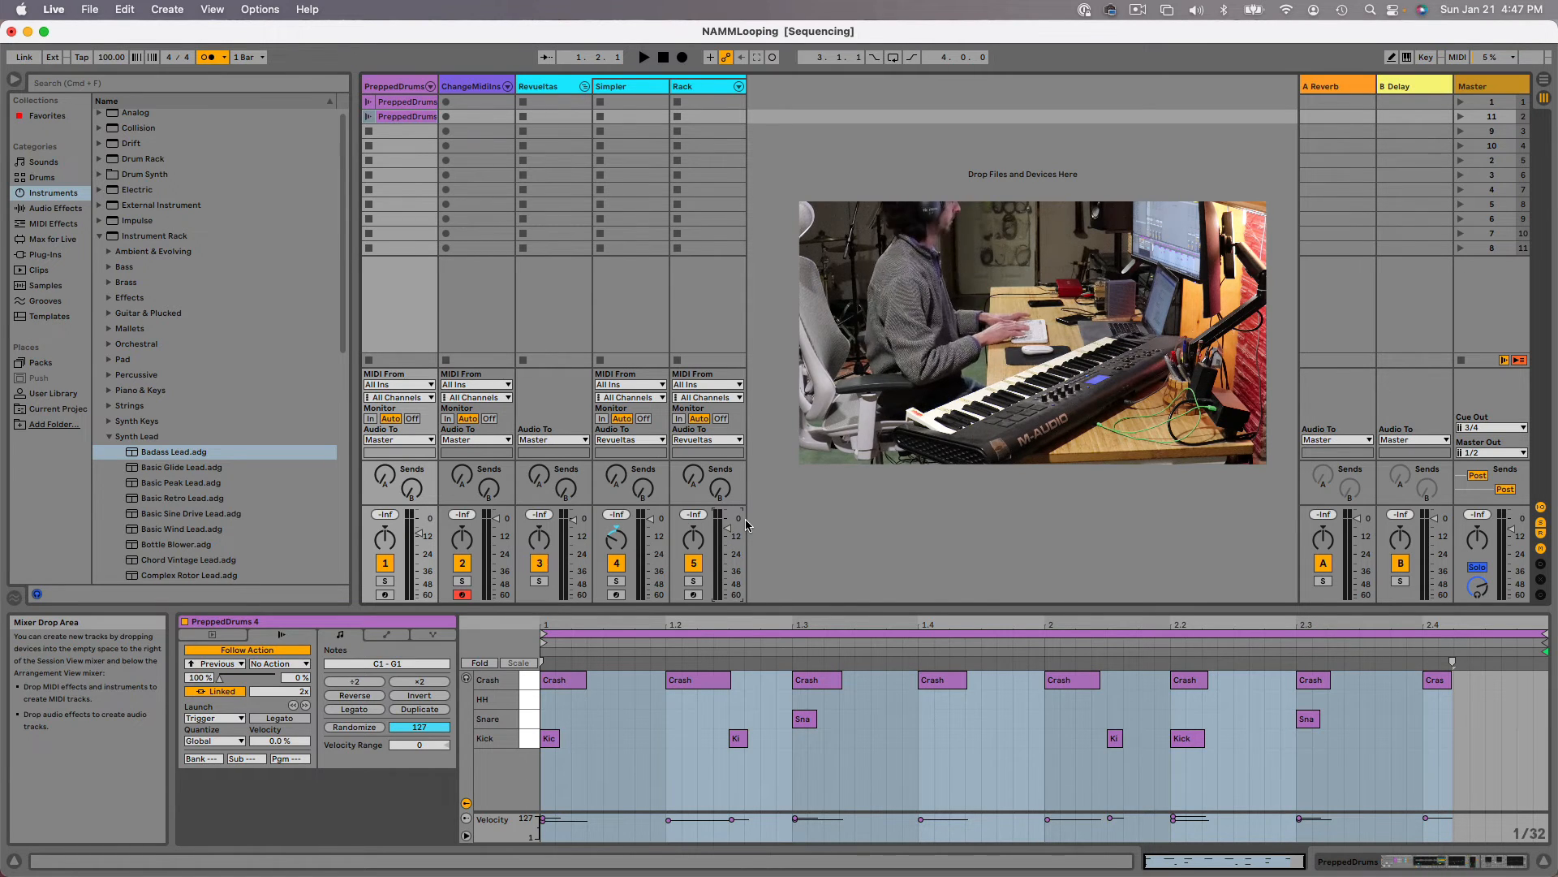
- Limit the Rack track volume mapping to a range of -11.0 dB minimum to 0.0 dB maximum
key(super+m)
click(745, 523)
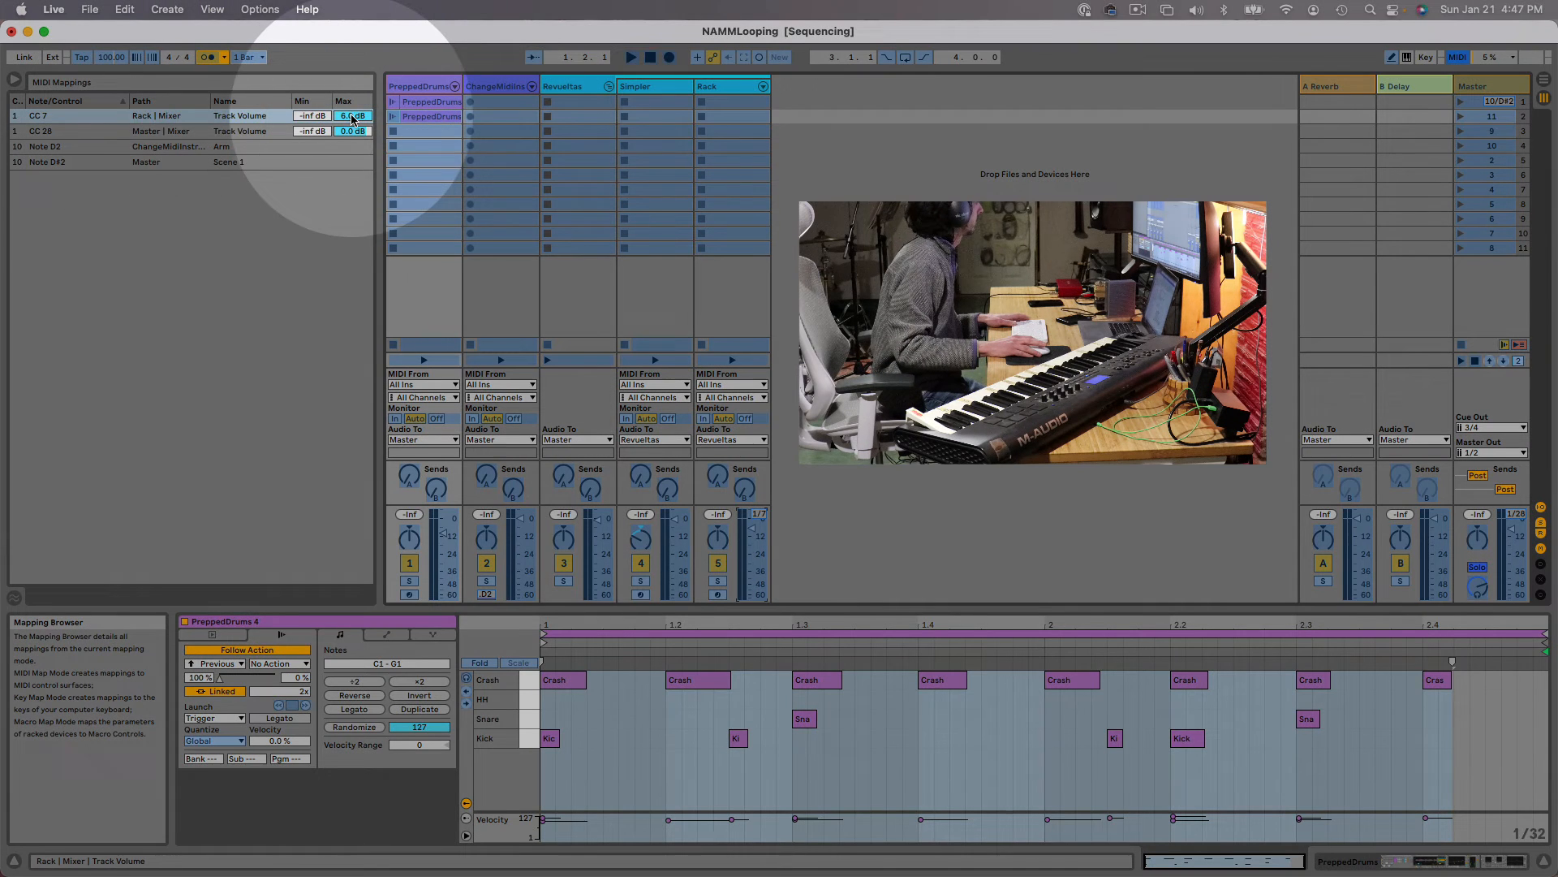
click(353, 117)
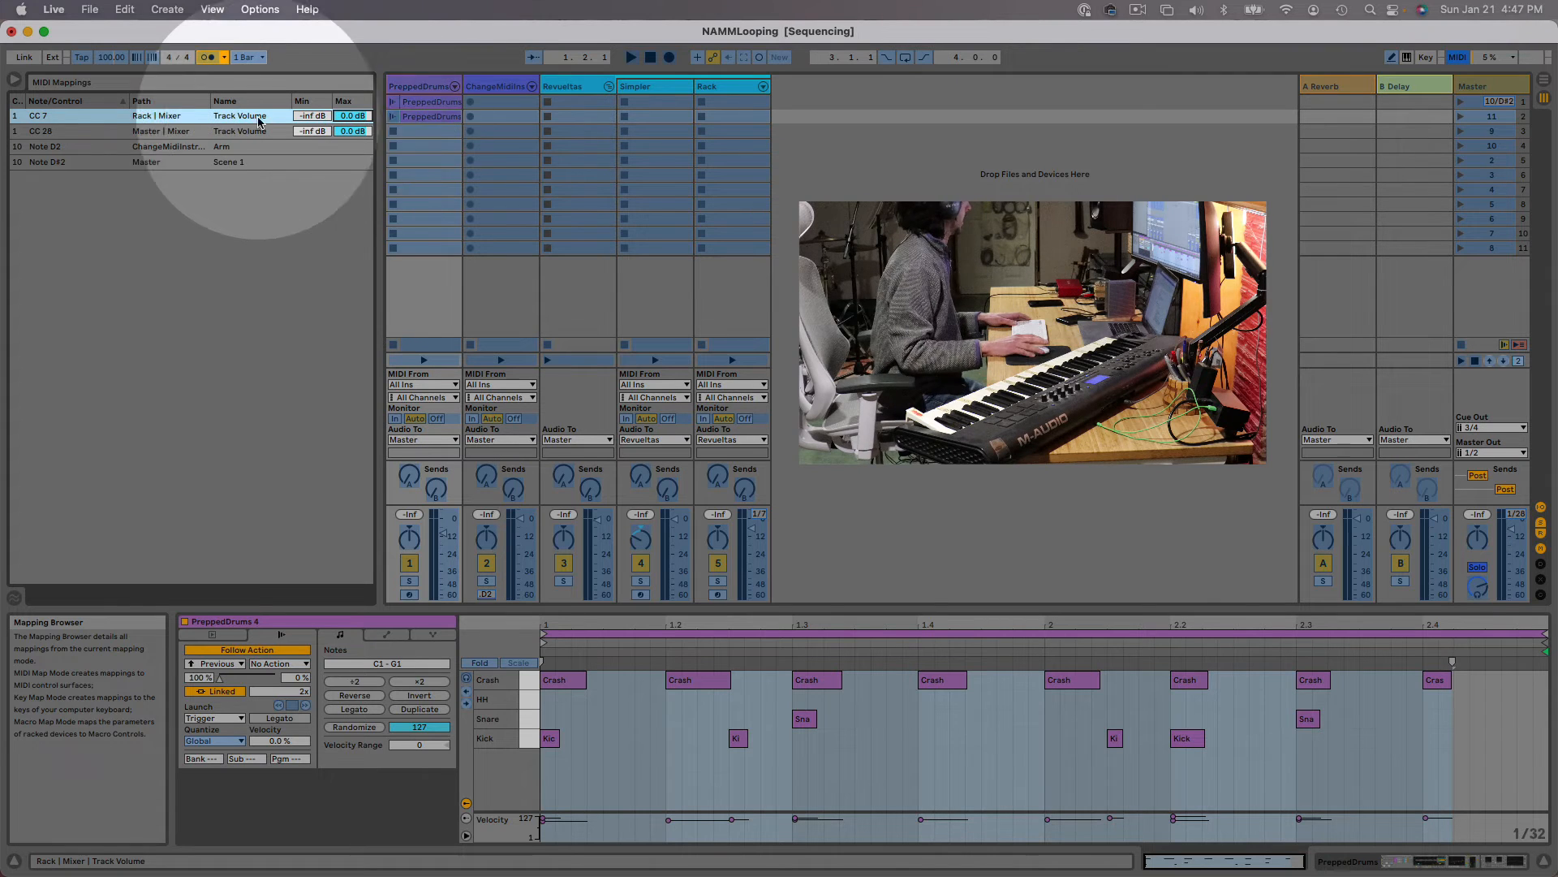
drag(319, 117, 319, 114)
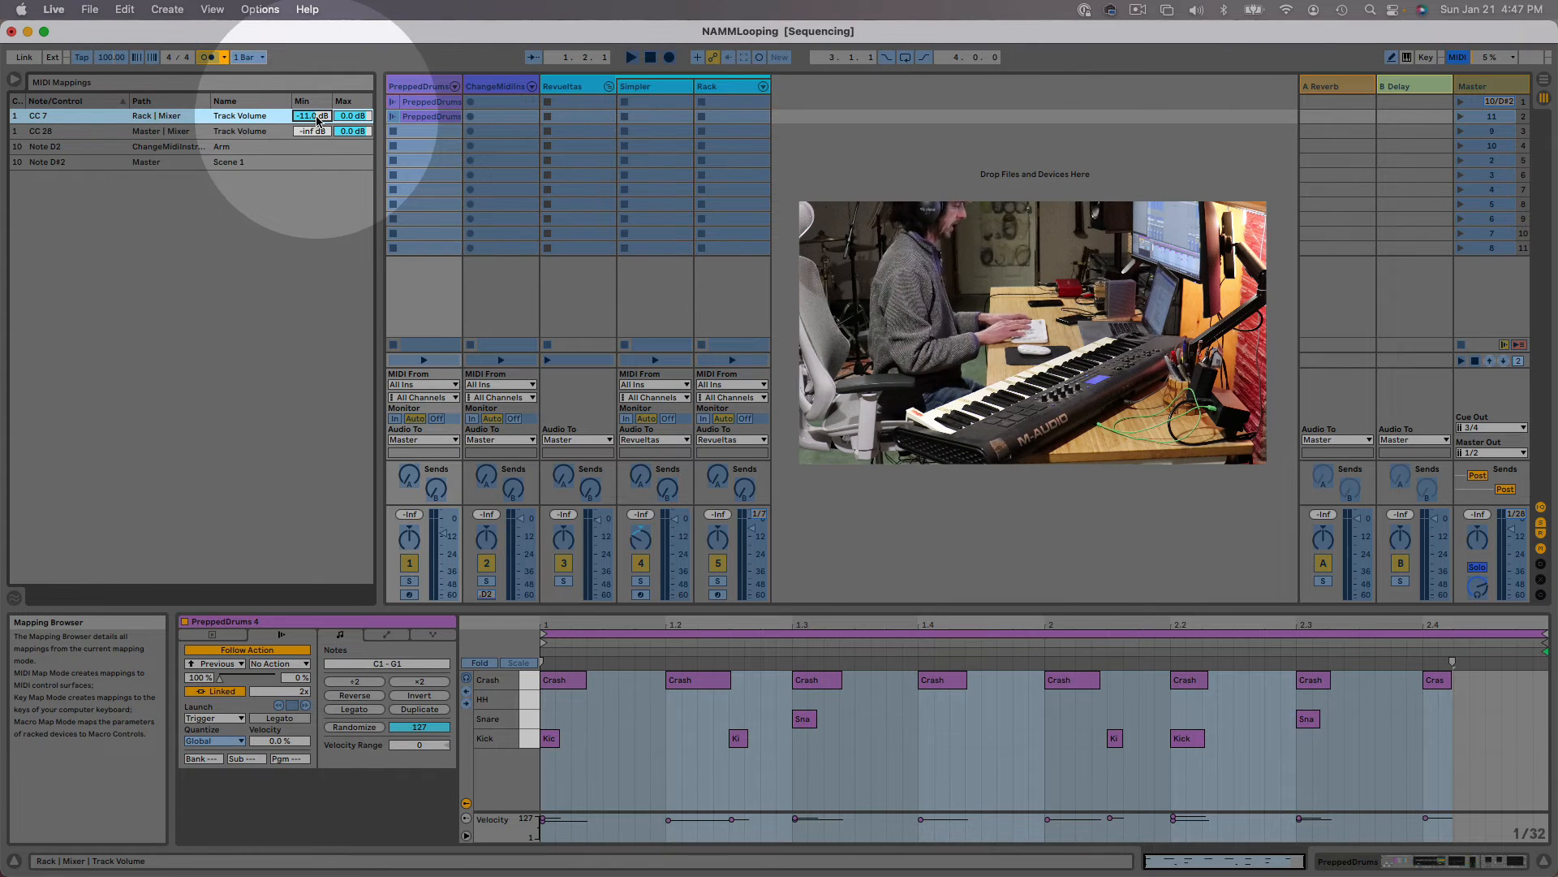
key(super+m)
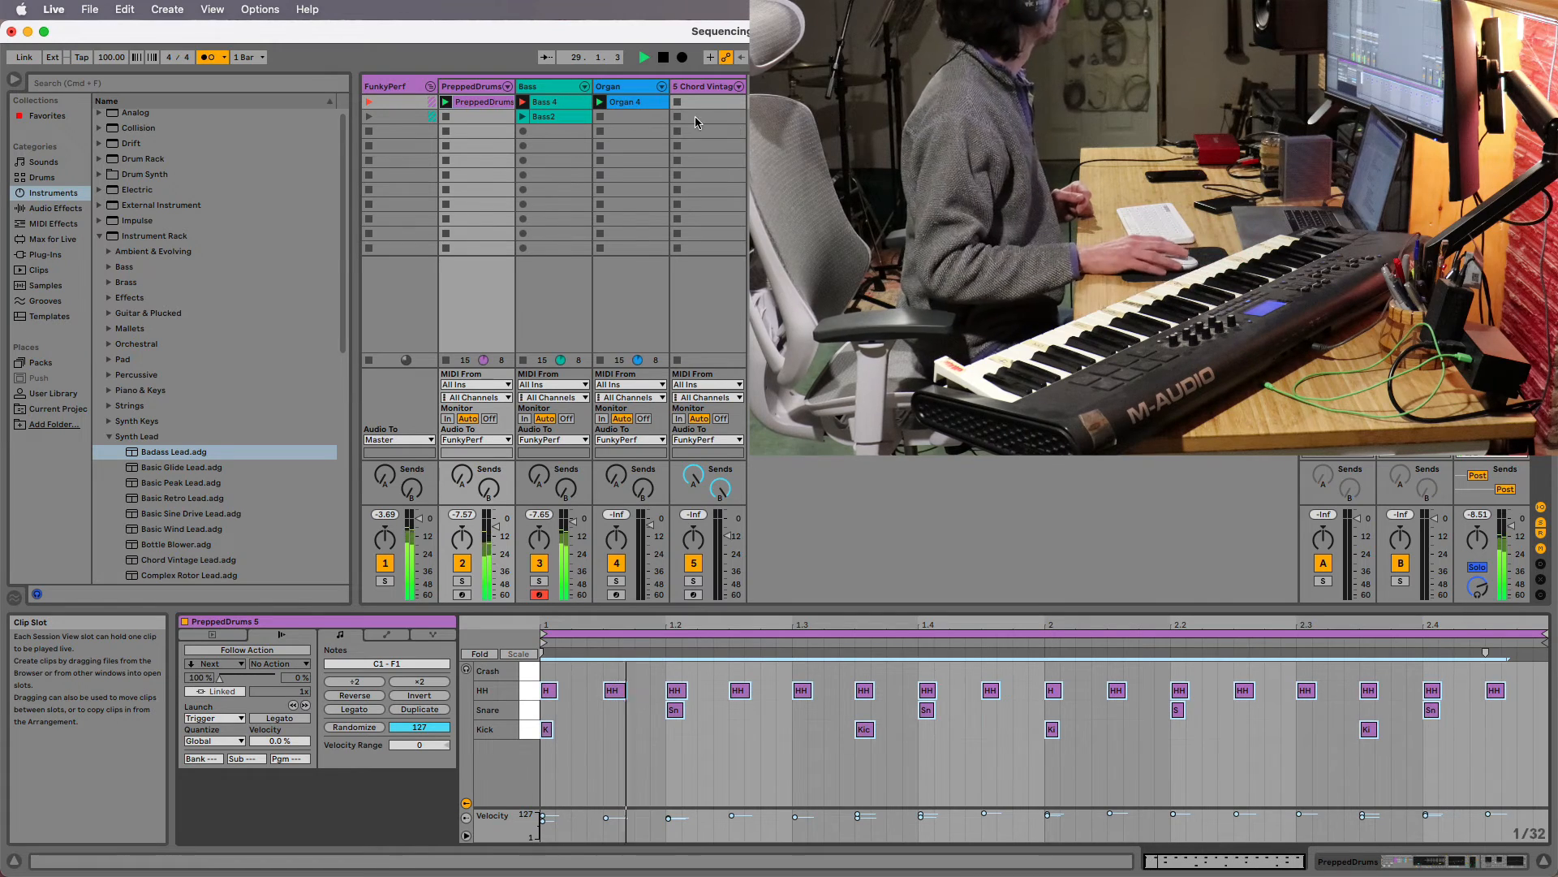
- Toggle the metronome, and launch the empty PreppedDrums clip in the first slot from its start
click(208, 58)
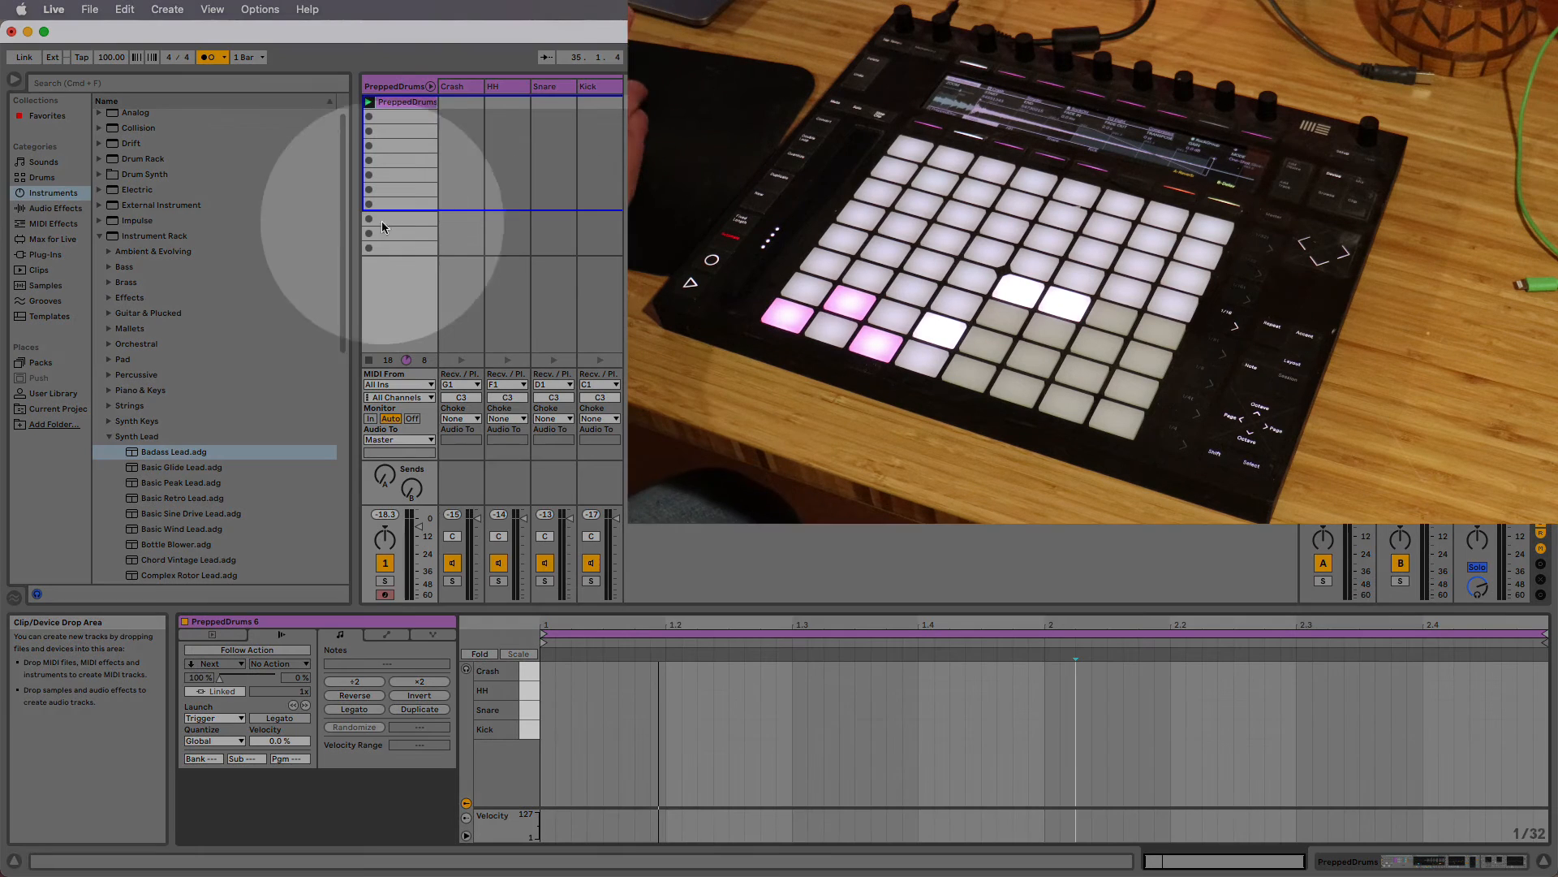
click(370, 102)
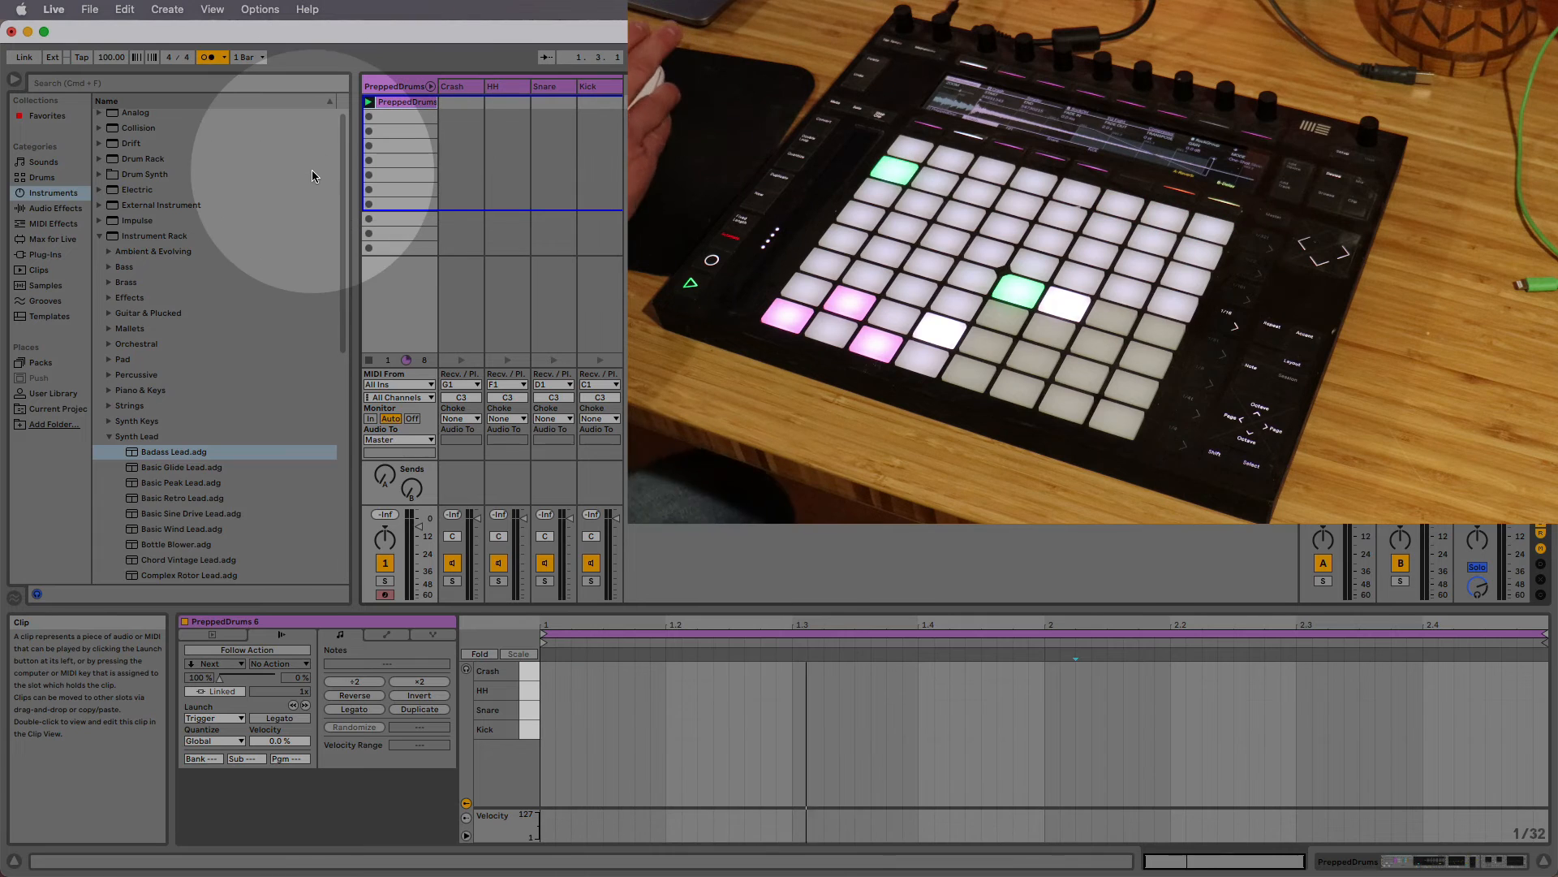